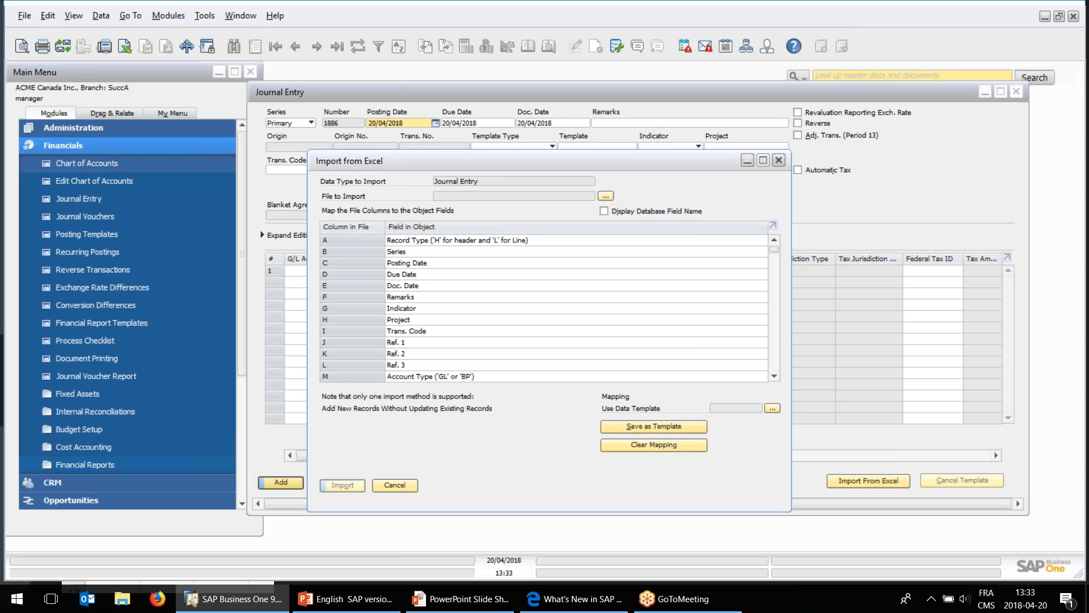
# Close the Excel import window, examine the sample journal entry layouts in the PowerPoint slide show, and return to SAP Business One.
pyautogui.click(416, 486)
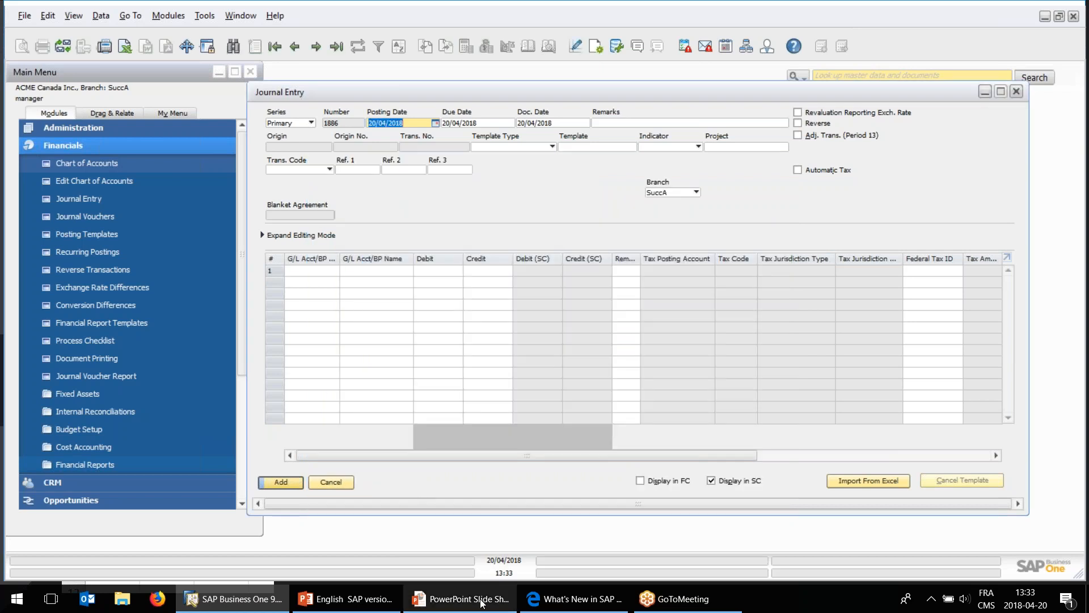
pyautogui.click(460, 603)
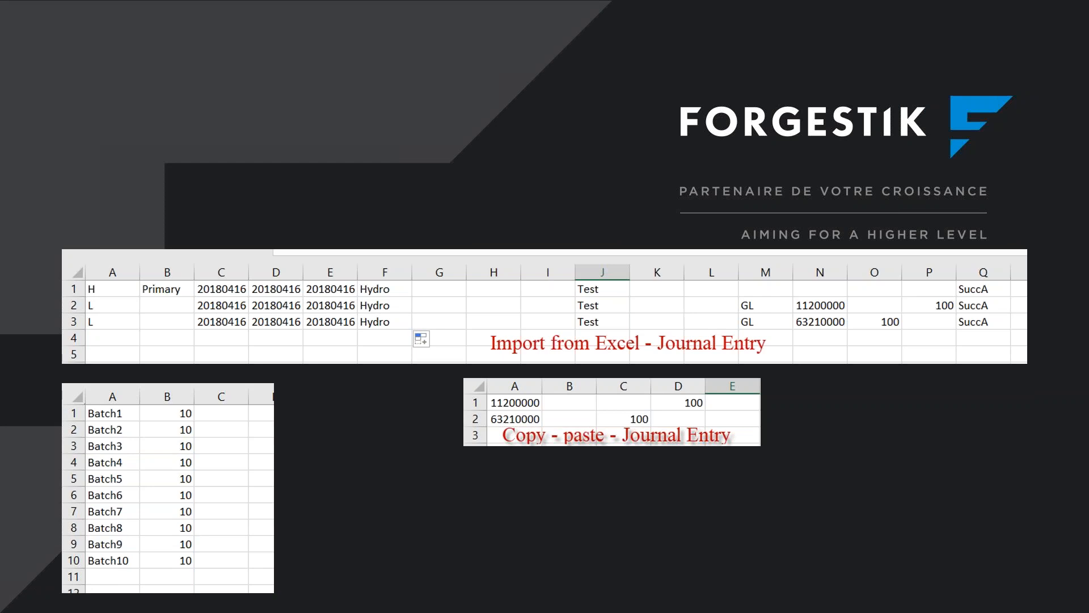
pyautogui.hotkey('alt', 'Tab')
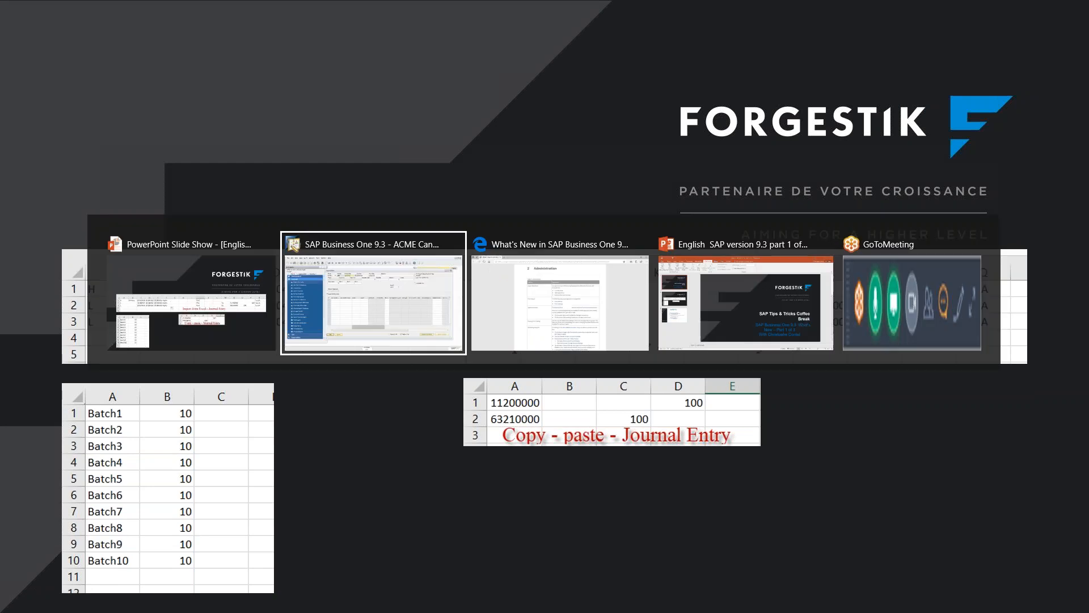
pyautogui.press('Tab')
pyautogui.press('Tab')
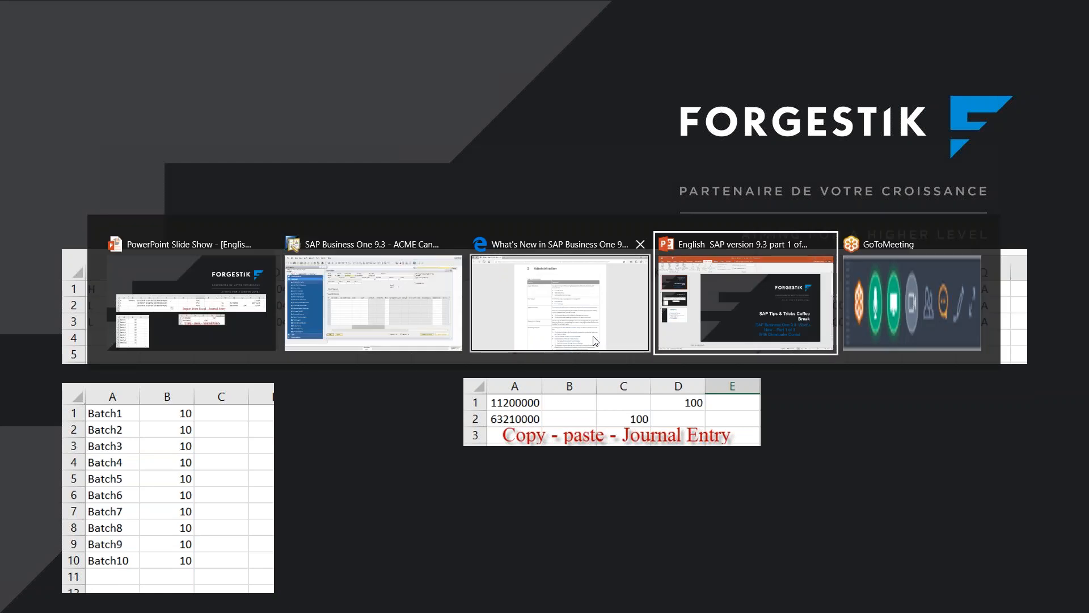
pyautogui.click(416, 316)
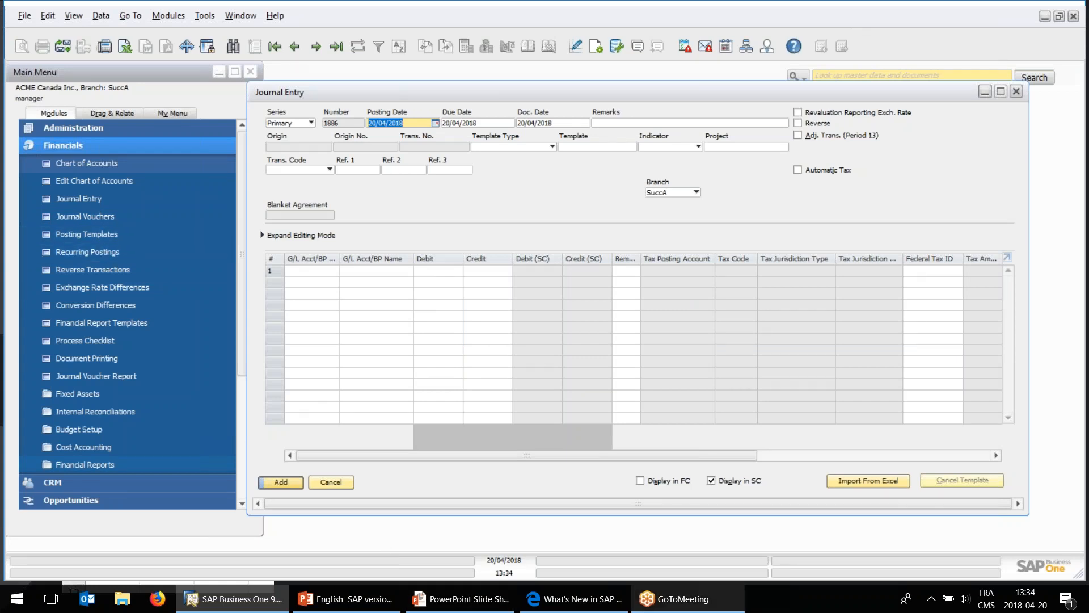
# Switch to the What's New PDF in Edge and read the User Groups entry in the Administration table.
pyautogui.click(581, 604)
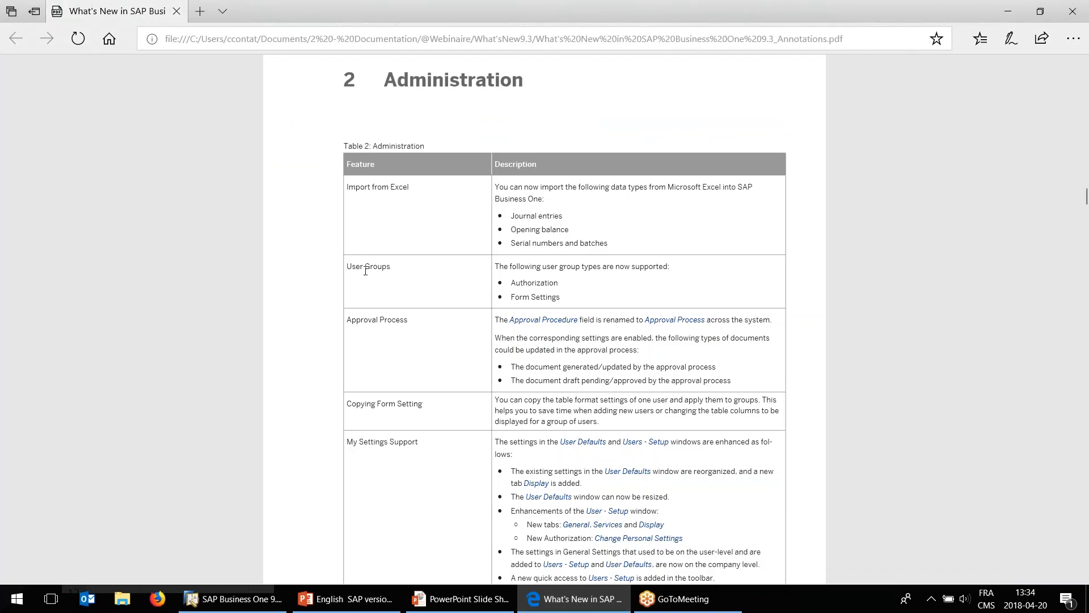
pyautogui.moveTo(354, 272); pyautogui.dragTo(385, 270)
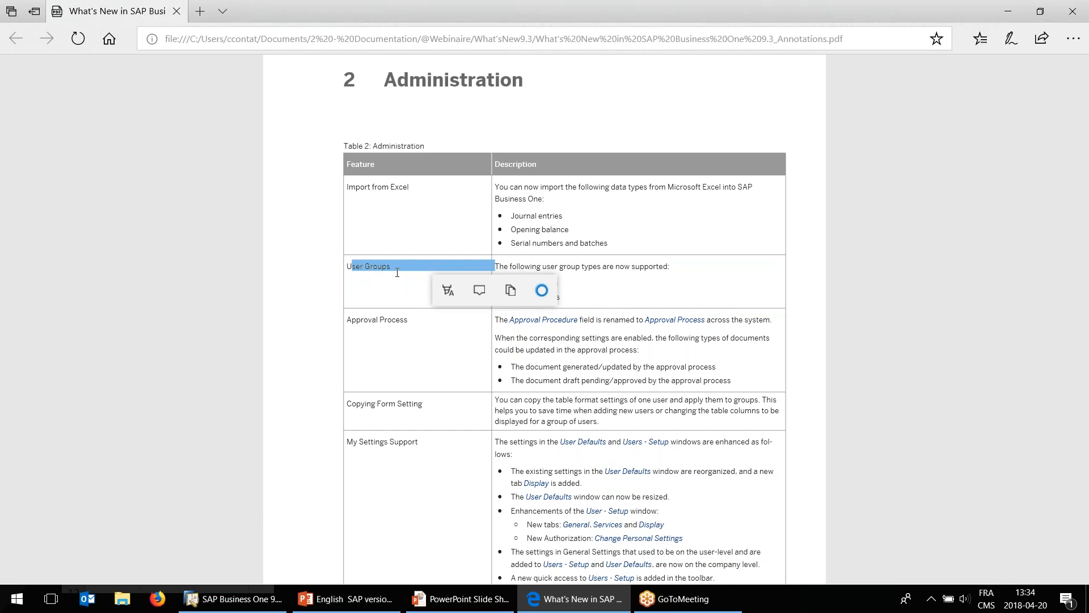
pyautogui.click(375, 270)
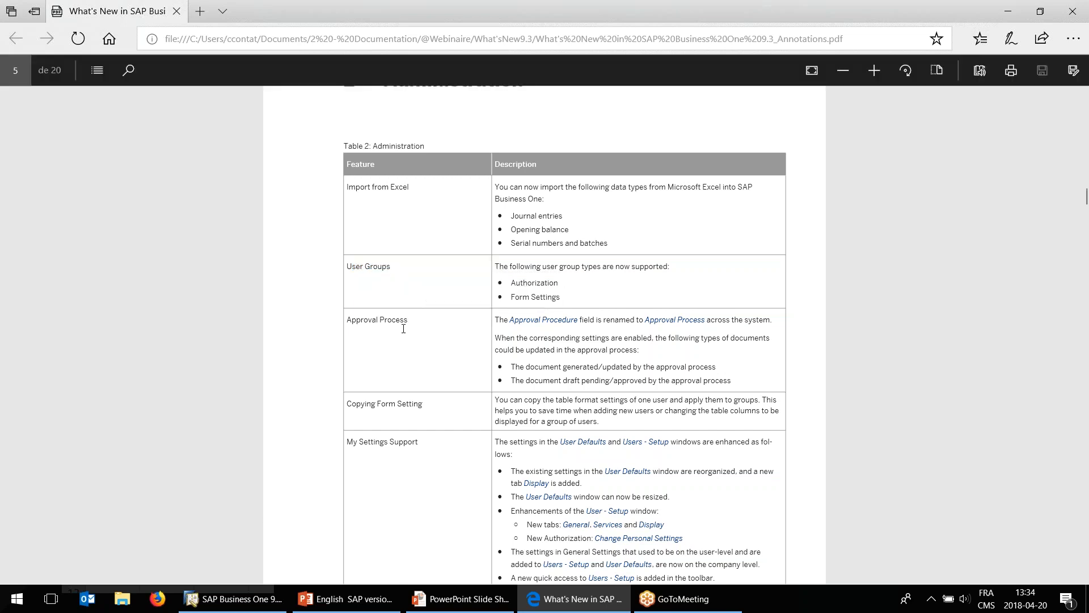
# Return to SAP Business One, close the journal entry and open User Groups from the general administration setup.
pyautogui.click(249, 598)
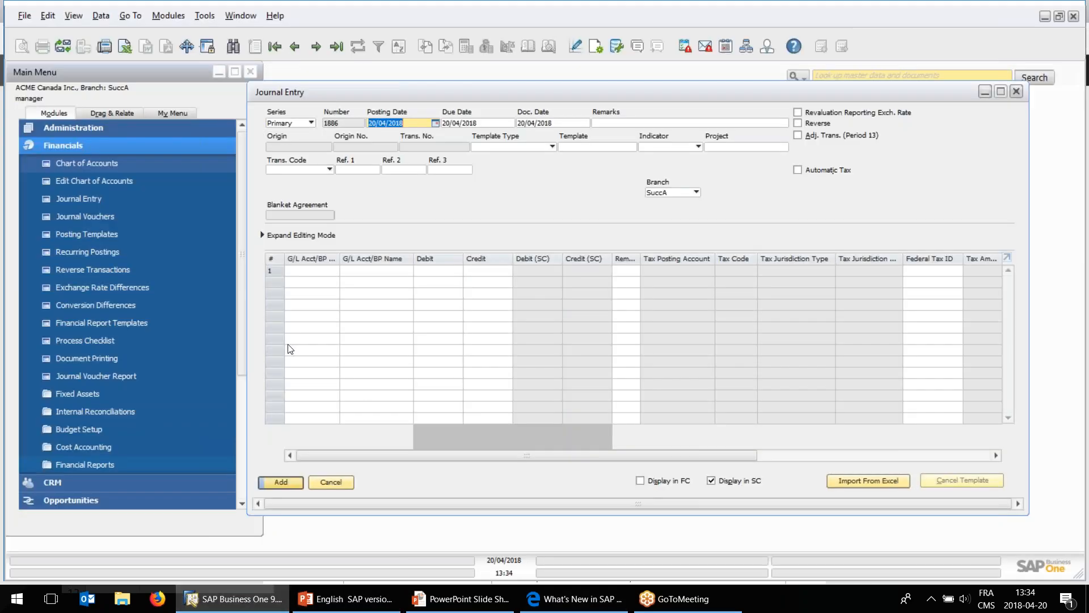
pyautogui.click(103, 128)
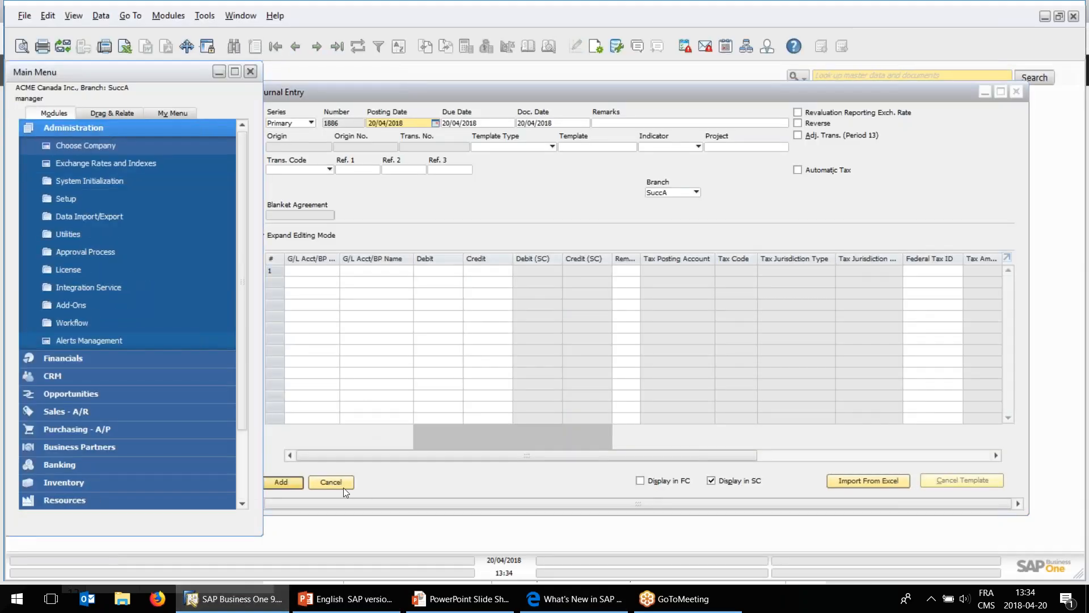
pyautogui.click(343, 487)
pyautogui.click(114, 201)
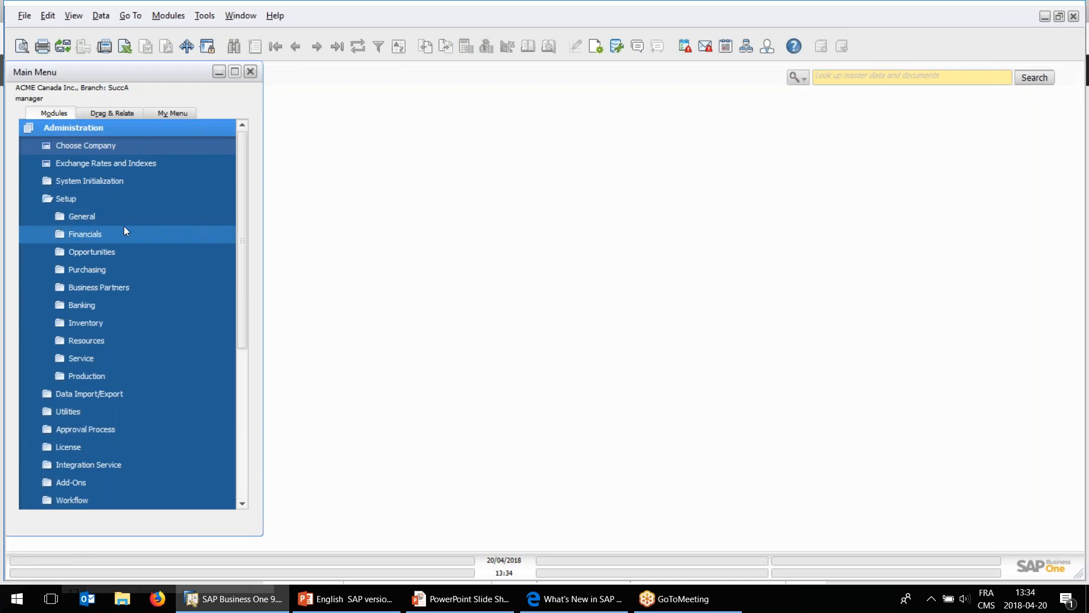
pyautogui.click(120, 218)
pyautogui.click(128, 163)
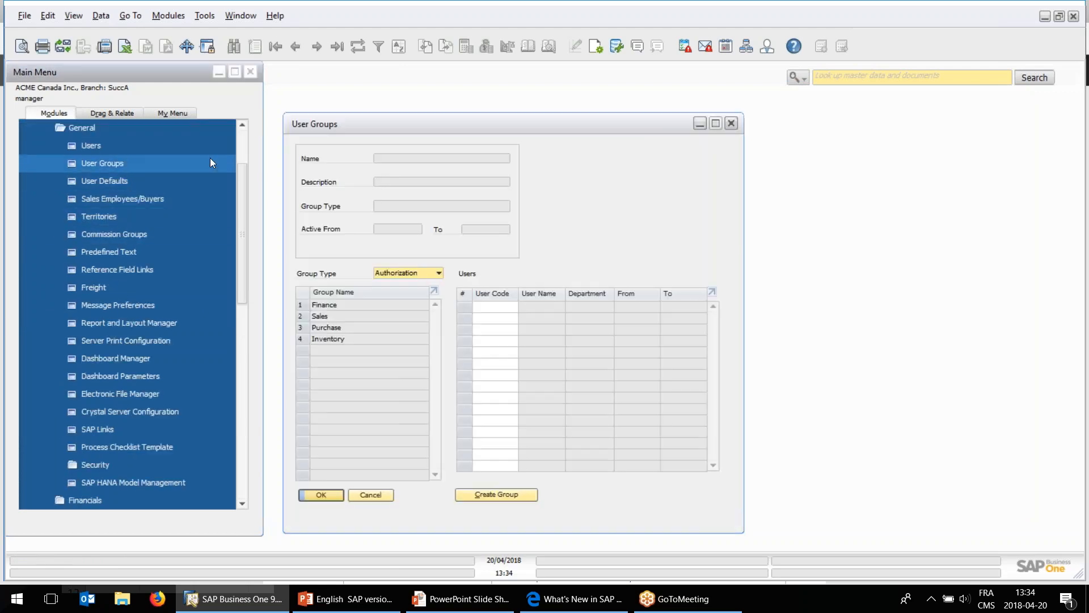
pyautogui.moveTo(339, 124); pyautogui.dragTo(361, 117)
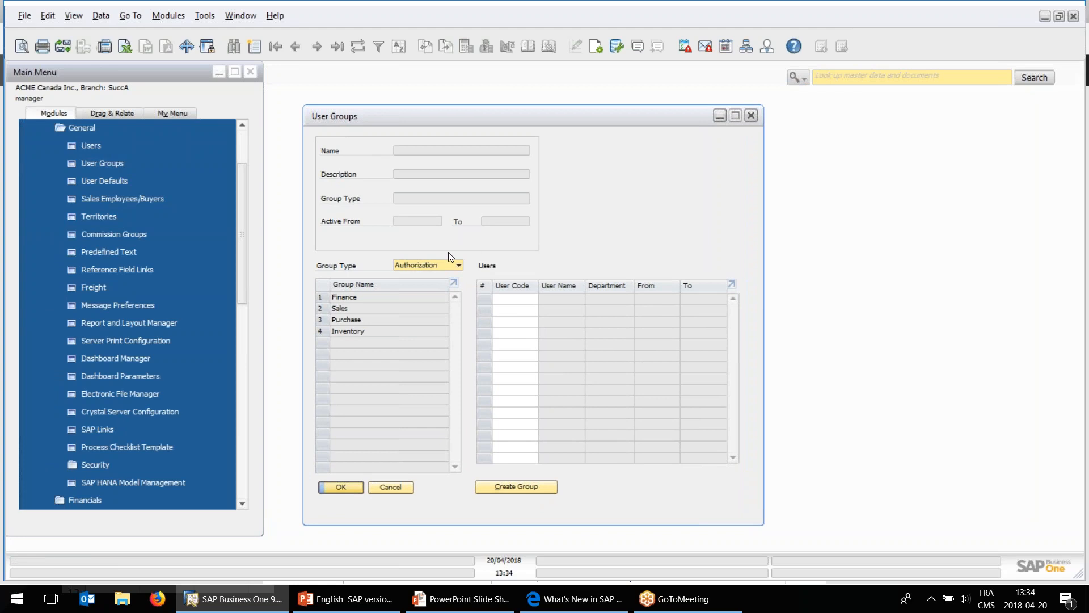
# List the user groups of type Form Settings and shift the User Groups window slightly aside.
pyautogui.click(438, 264)
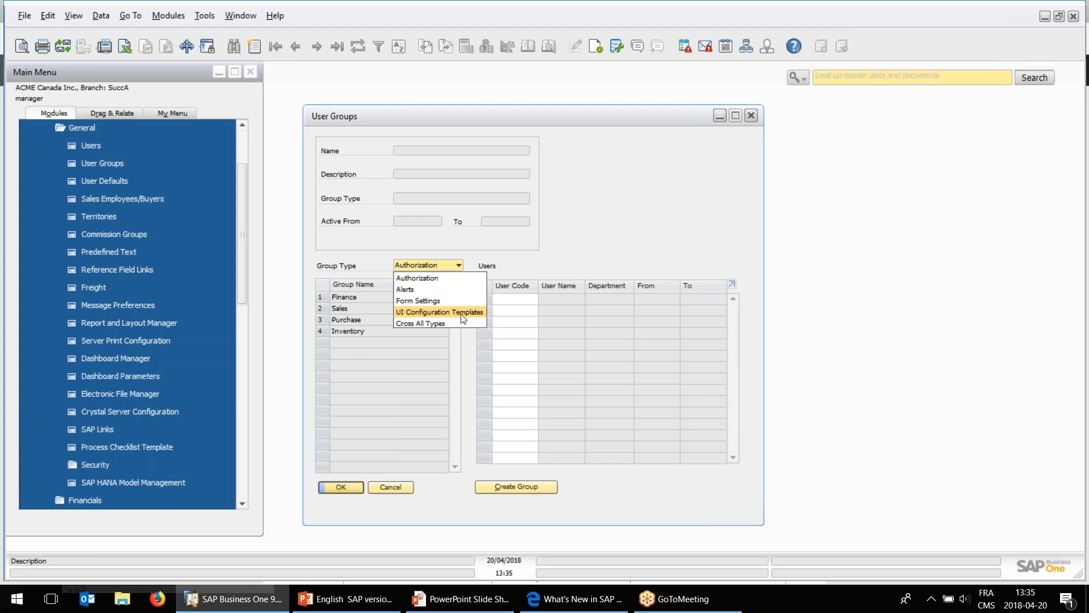
pyautogui.click(435, 301)
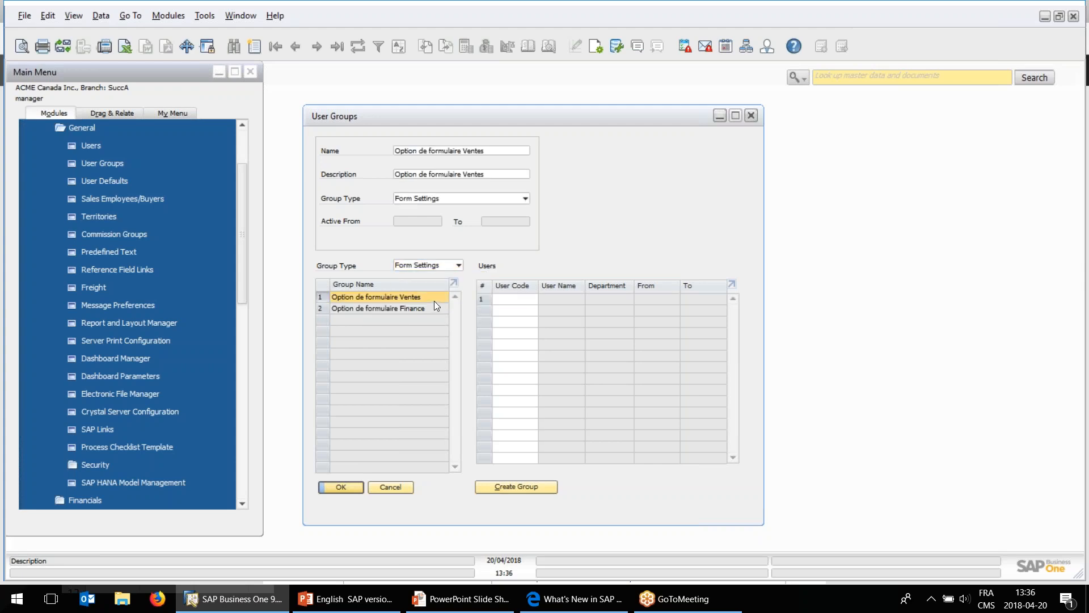
pyautogui.moveTo(390, 118); pyautogui.dragTo(420, 120)
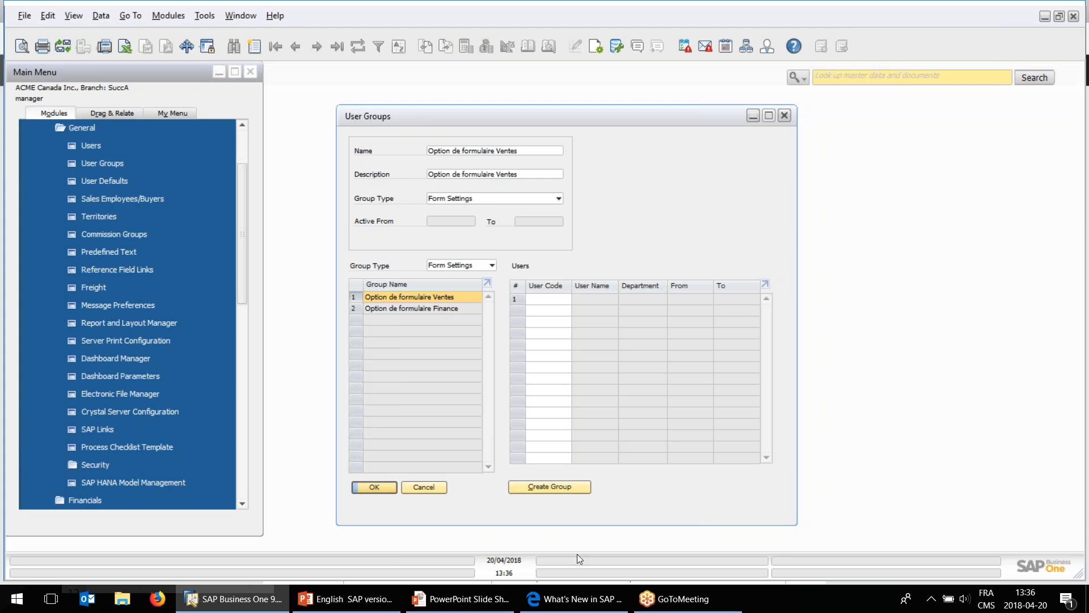
# Switch to the What's New PDF in Edge and read the Approval Process entry in the Administration table.
pyautogui.click(575, 598)
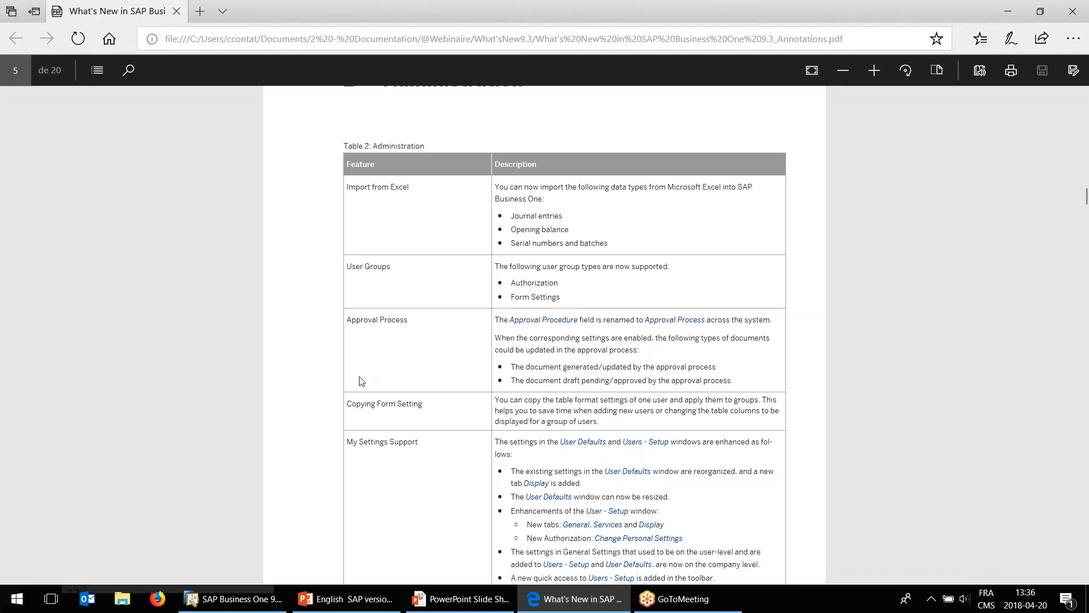
pyautogui.moveTo(347, 319); pyautogui.dragTo(493, 321)
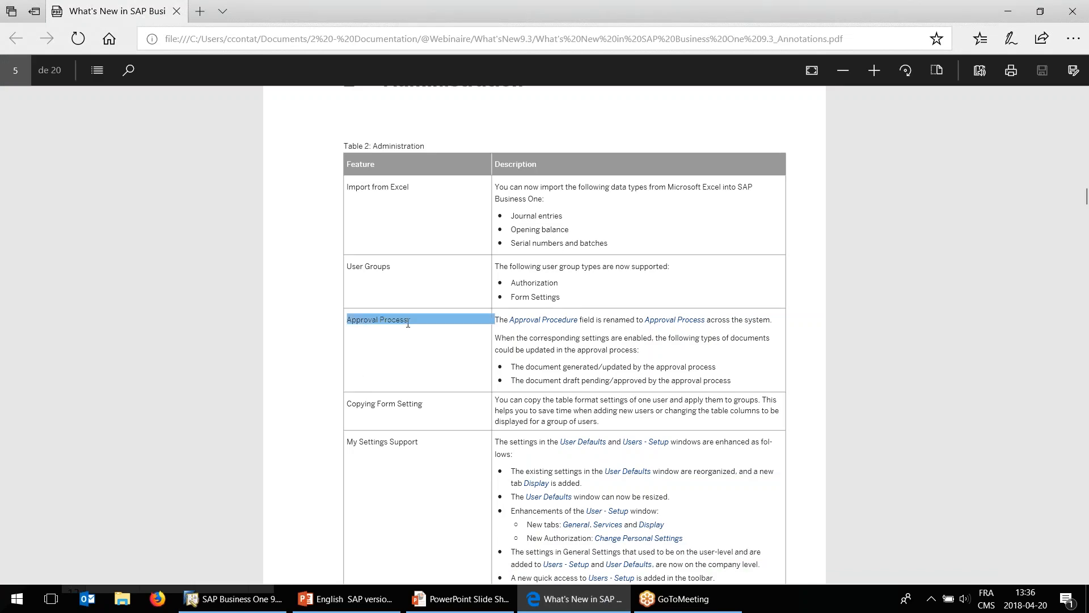
pyautogui.click(390, 362)
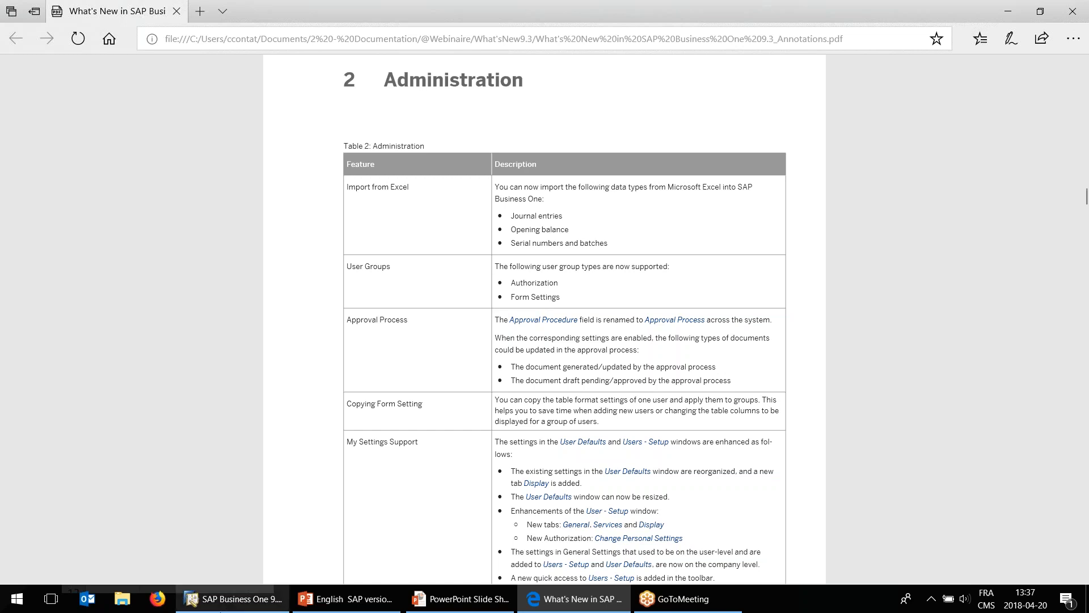
# Return to SAP Business One, close User Groups and open General Settings under System Initialization.
pyautogui.click(235, 599)
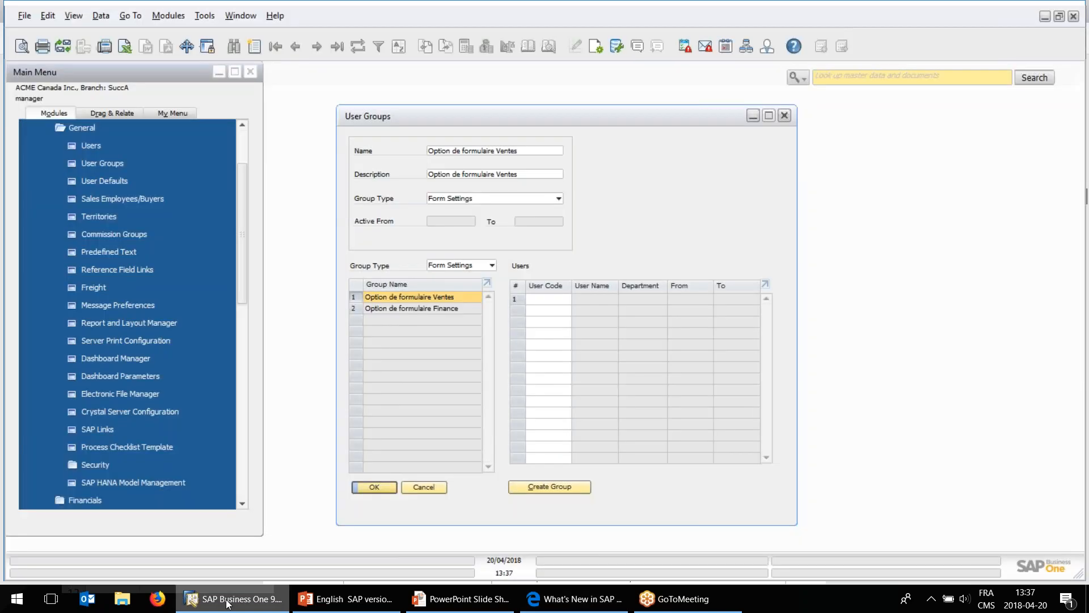
pyautogui.click(427, 487)
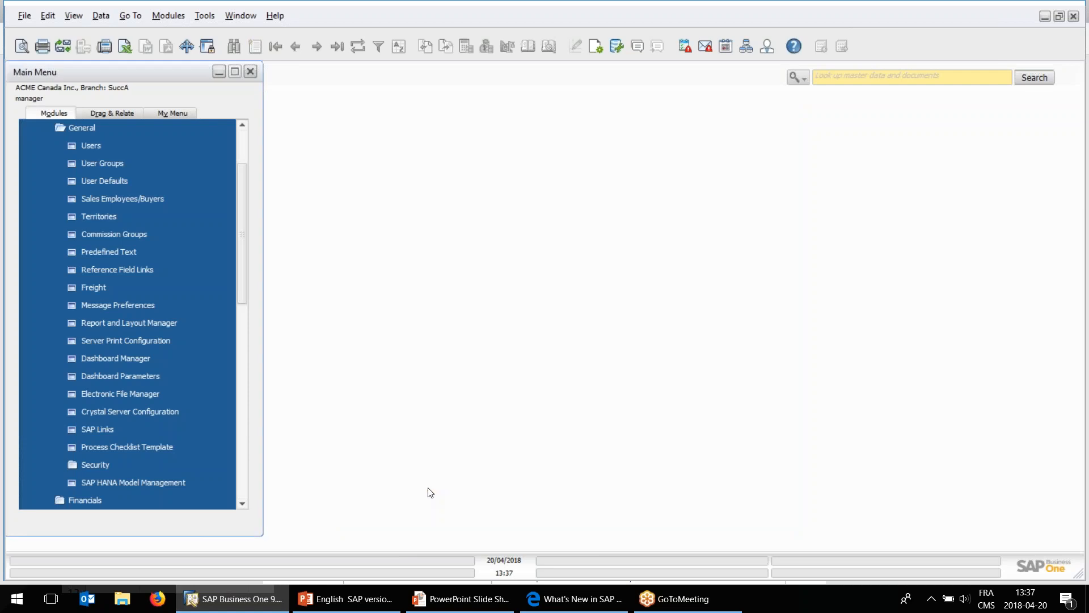
pyautogui.click(116, 128)
pyautogui.scroll(1, 137, 153)
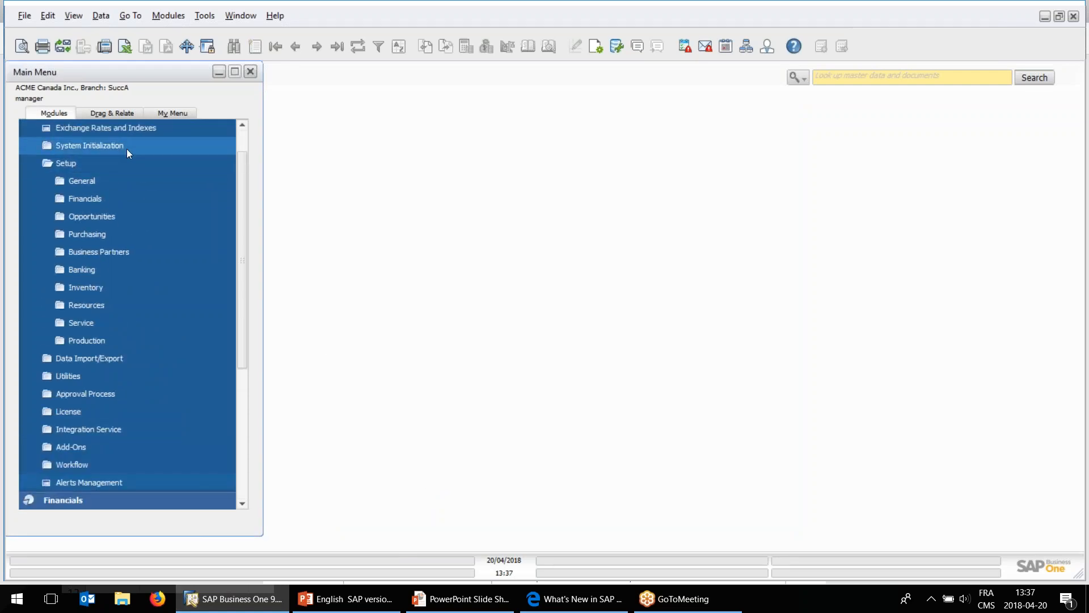
pyautogui.click(127, 148)
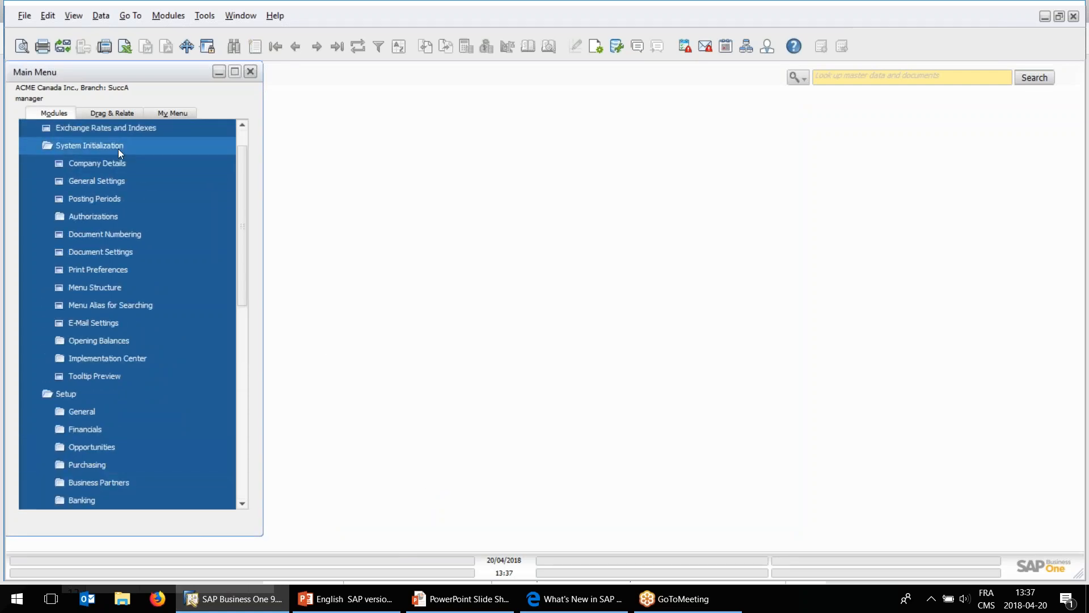
pyautogui.click(126, 182)
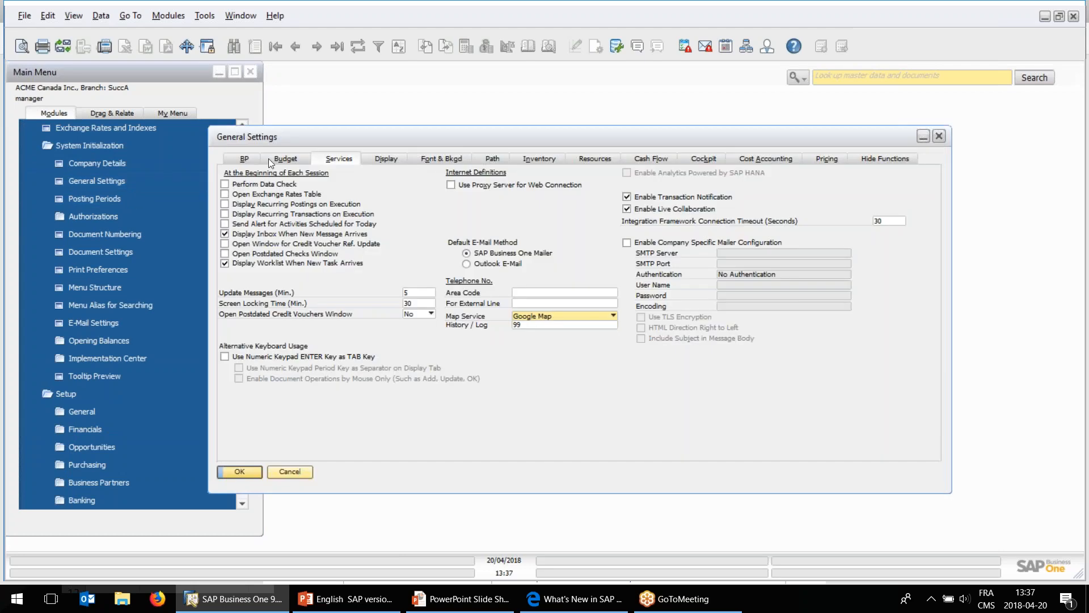
# Examine the approval process options in the business partner settings and close General Settings without saving.
pyautogui.click(253, 160)
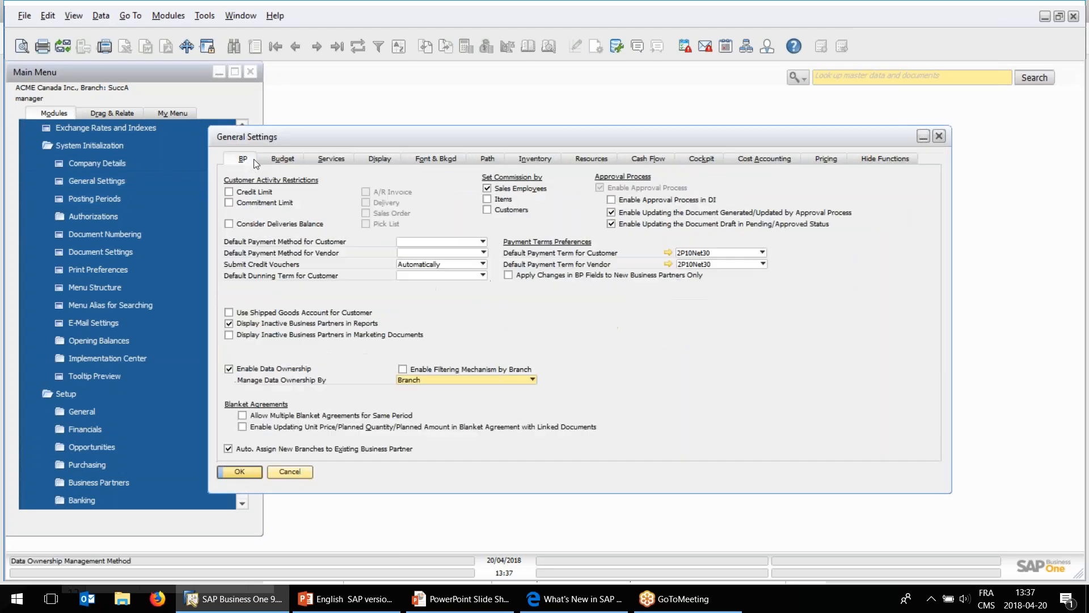
pyautogui.click(636, 214)
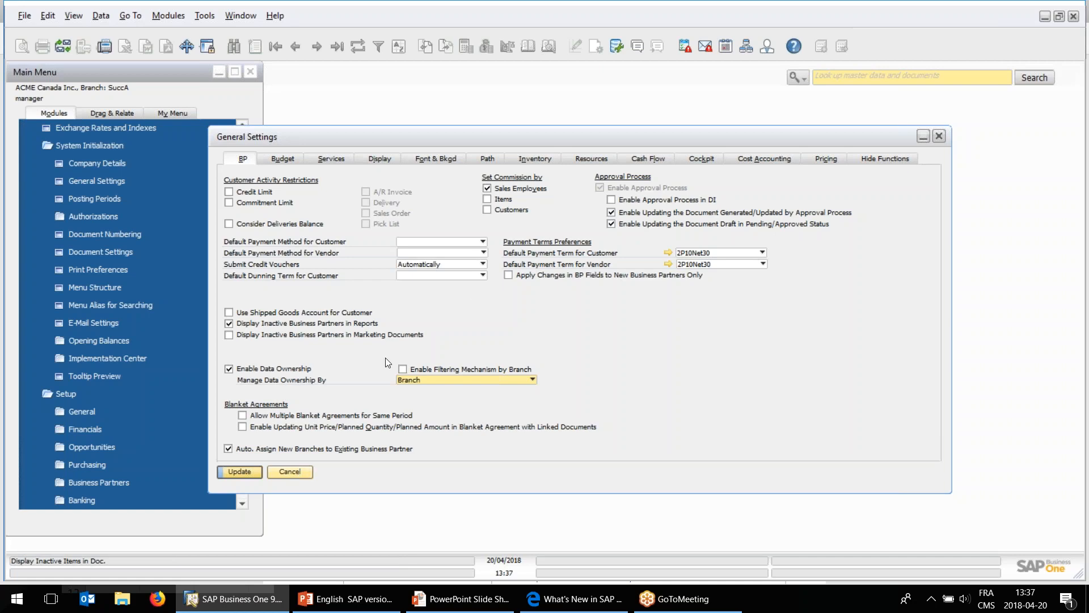
pyautogui.click(307, 472)
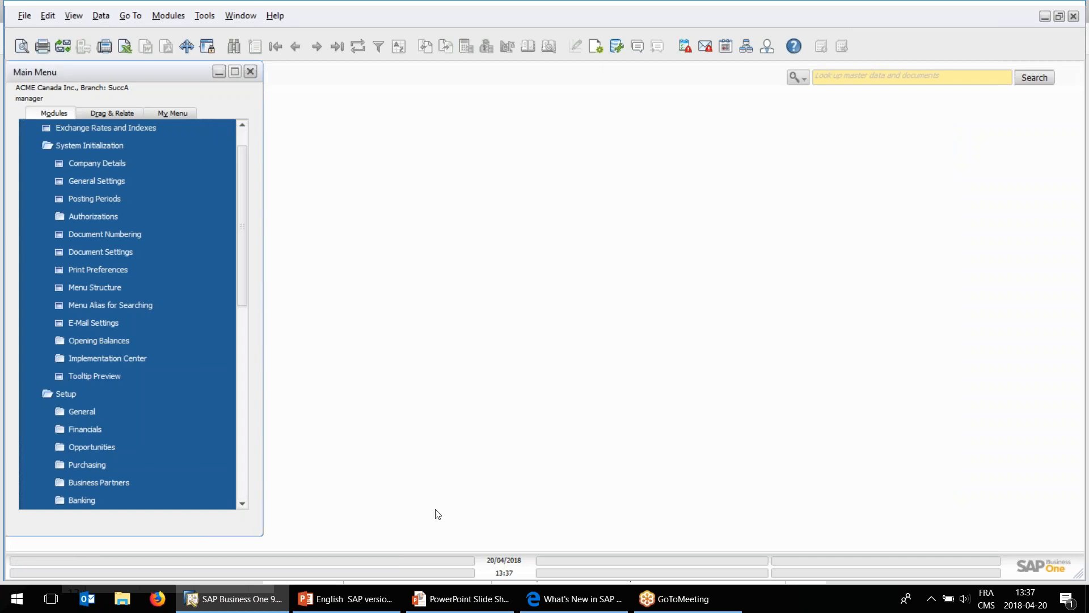
# Switch to the What's New PDF in Edge and read the Copying Form Setting entry in the Administration table.
pyautogui.click(573, 599)
pyautogui.scroll(-3, 539, 392)
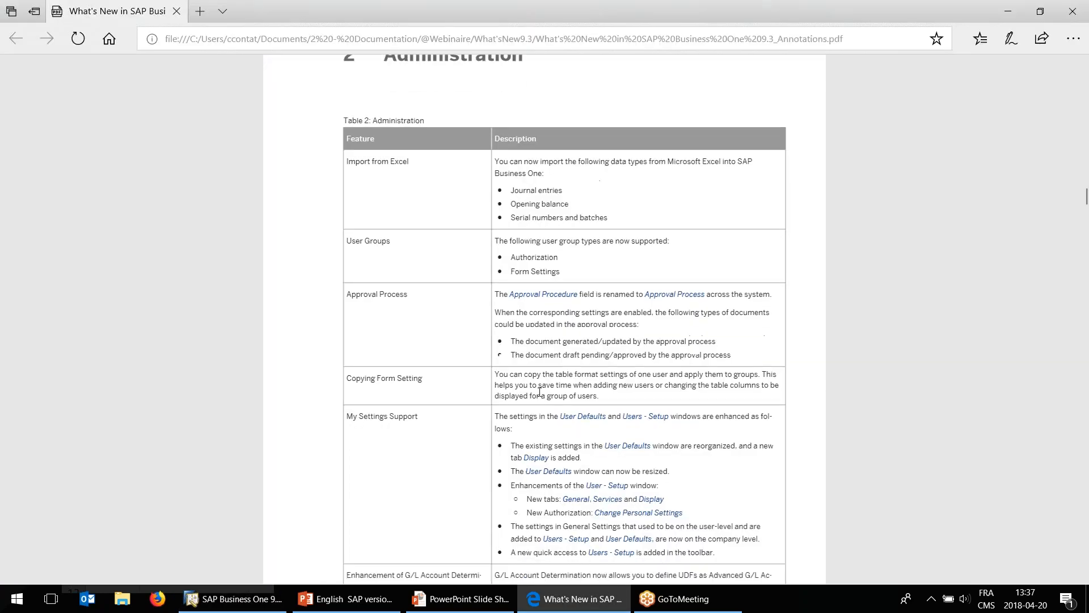
pyautogui.moveTo(346, 246); pyautogui.dragTo(423, 246)
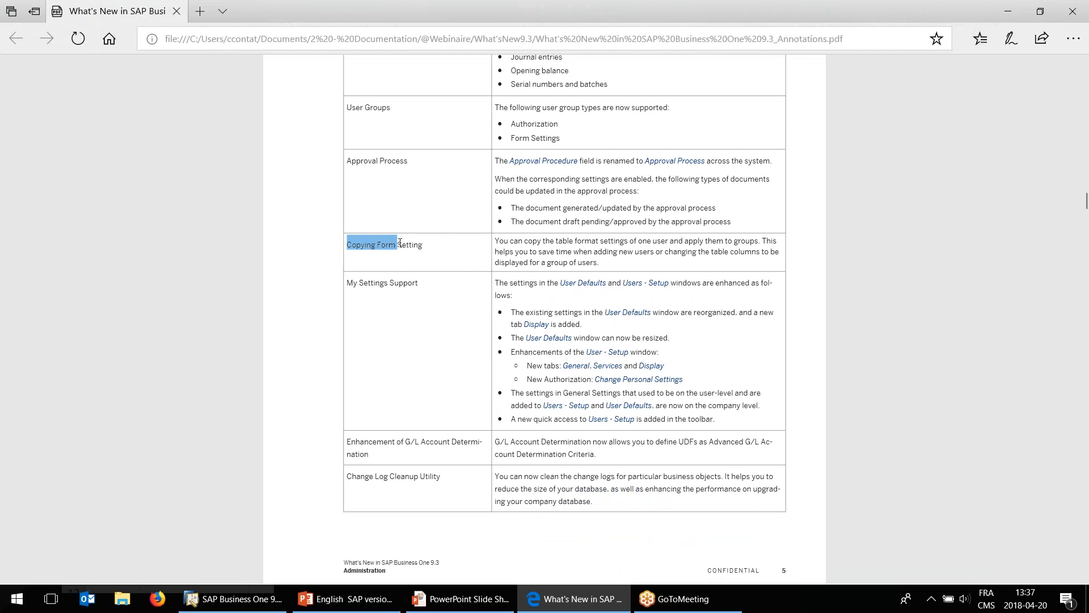
pyautogui.click(371, 248)
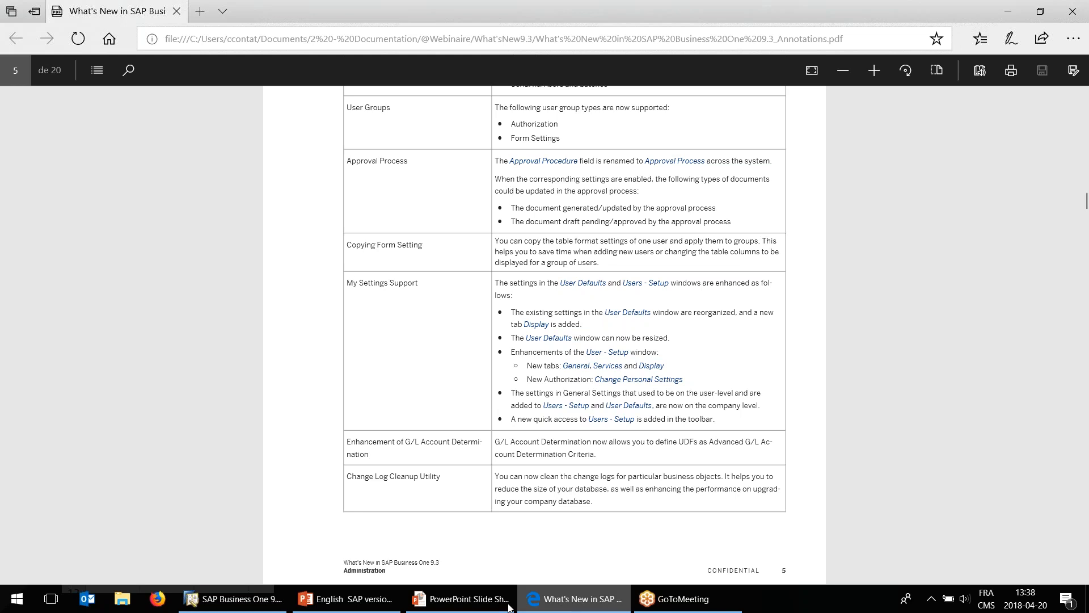
# Return to SAP Business One, open My Personal Settings and examine the user's General and Services settings.
pyautogui.click(278, 606)
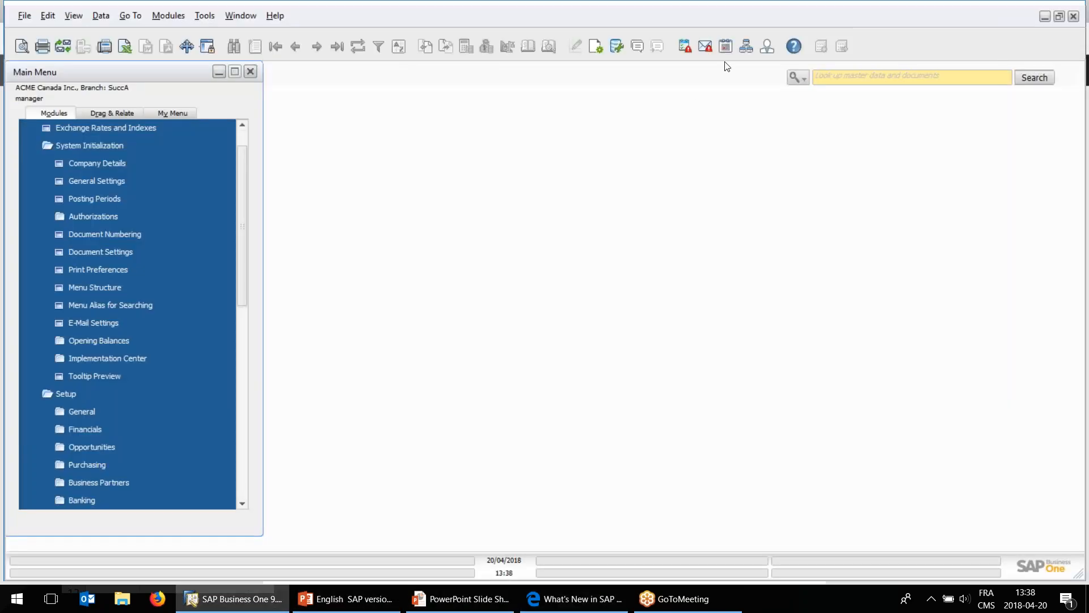
pyautogui.click(767, 46)
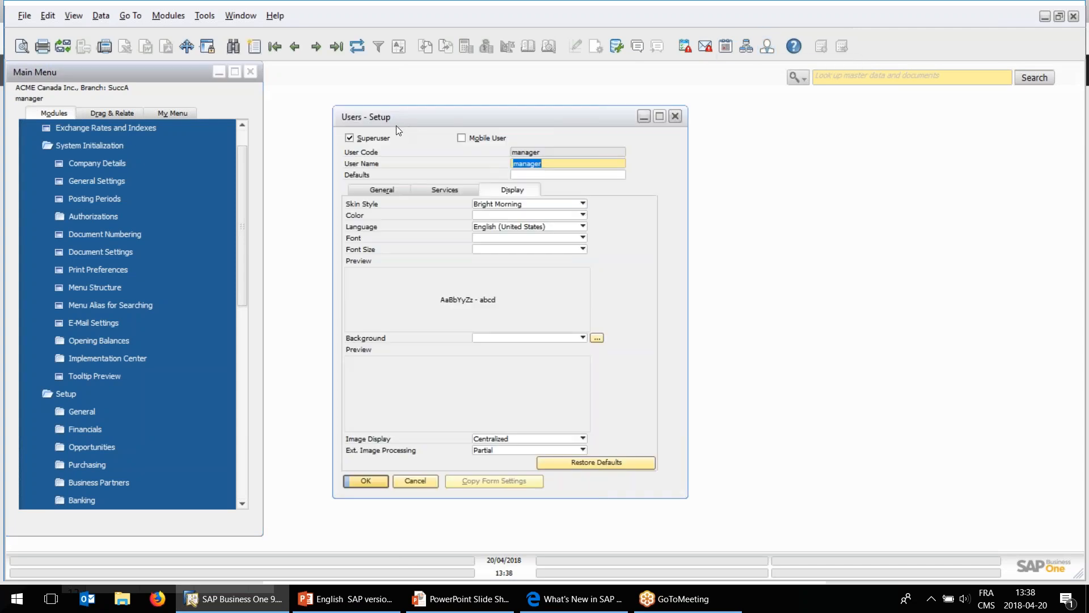
pyautogui.moveTo(405, 124); pyautogui.dragTo(387, 128)
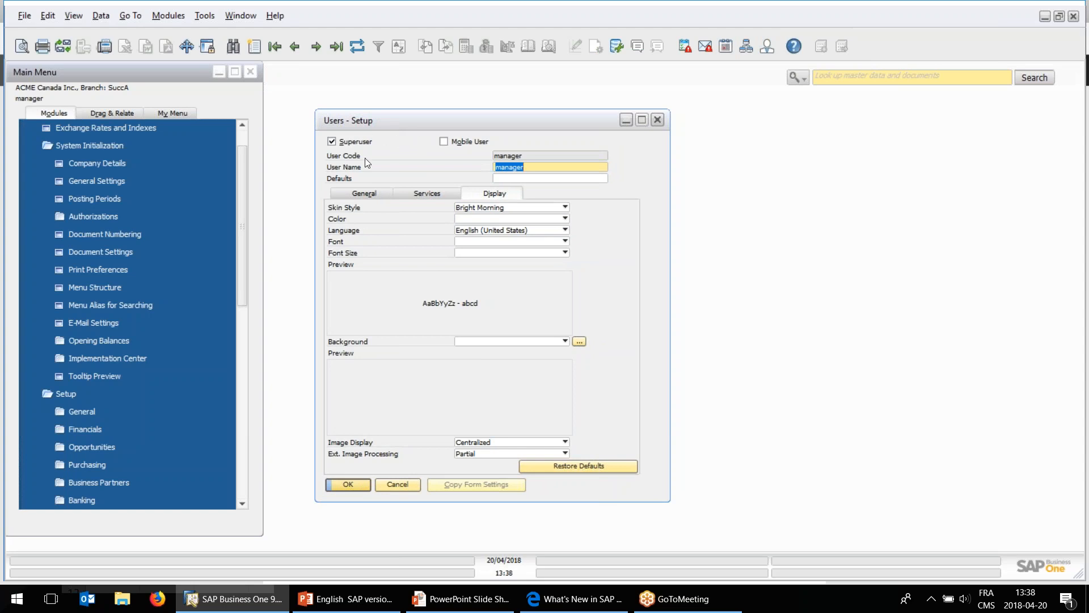
pyautogui.click(363, 192)
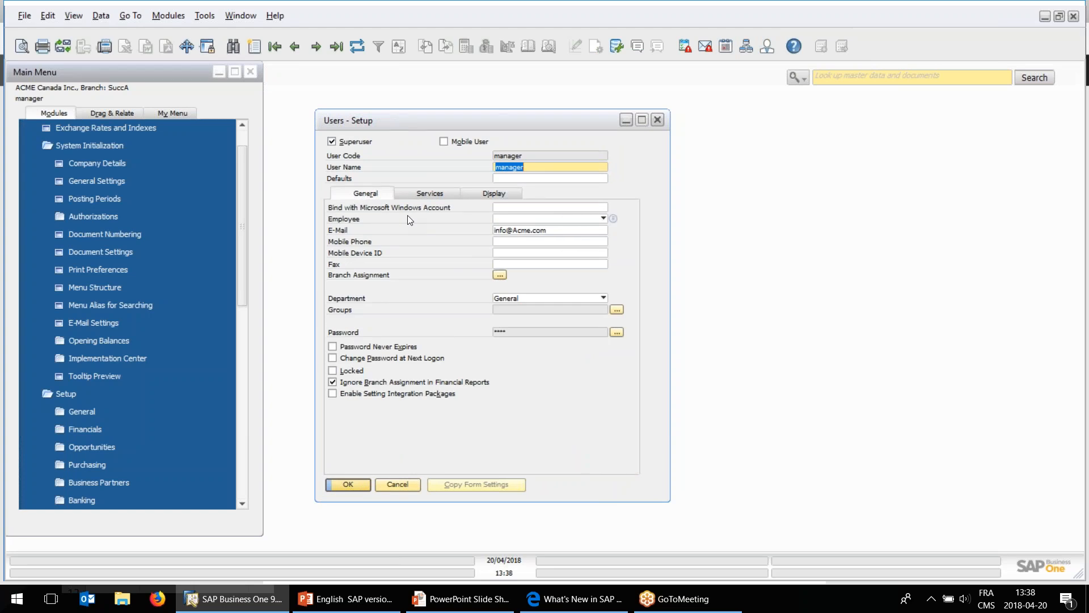
pyautogui.click(433, 193)
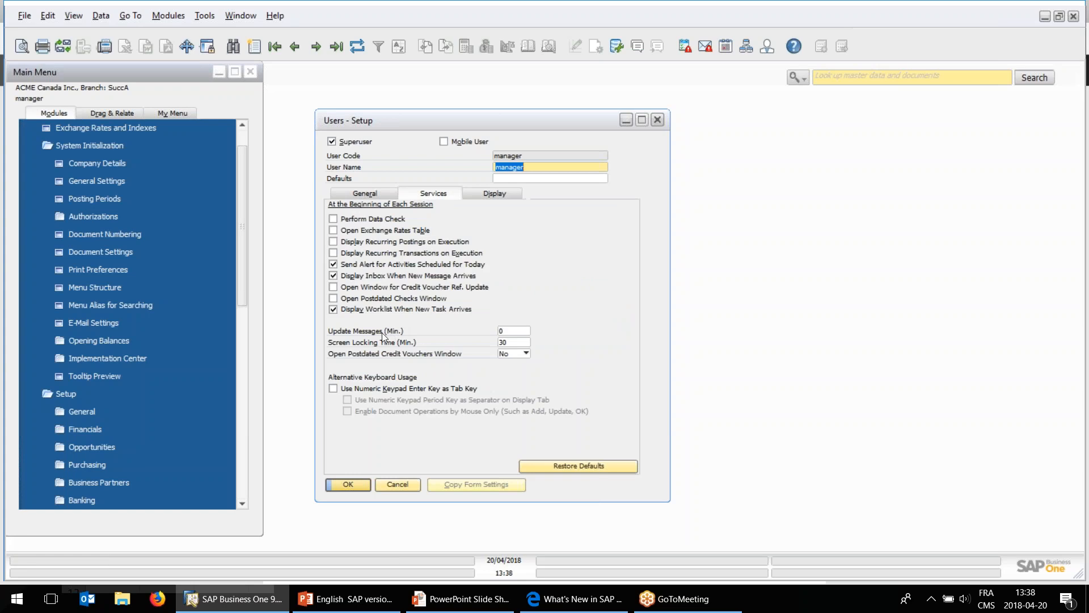
# Examine the user's Services, Display and General settings, including the available fonts, and close Users - Setup without saving.
pyautogui.click(507, 332)
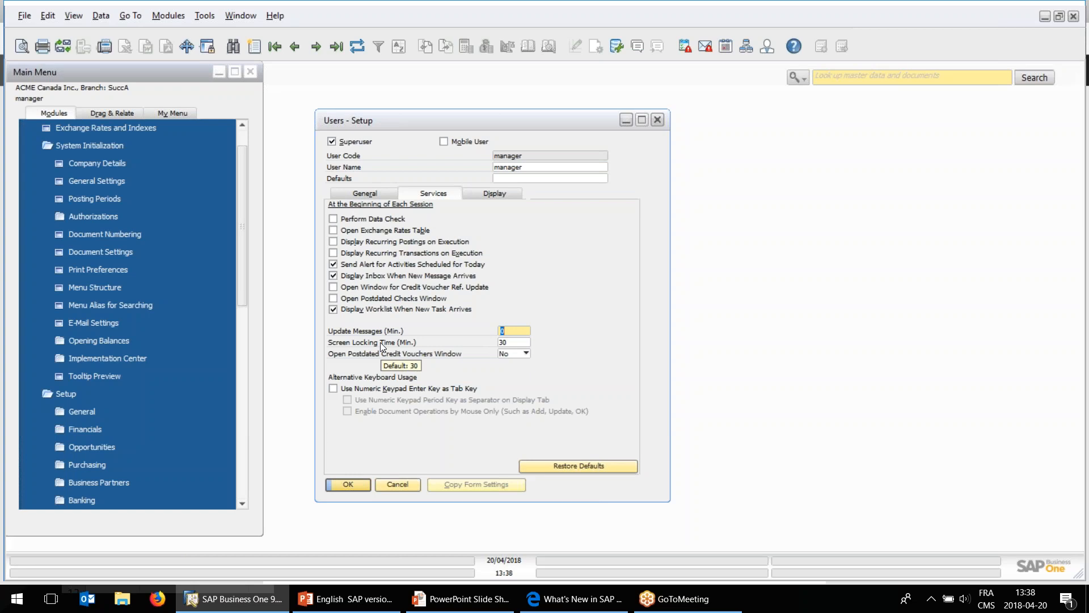
pyautogui.click(488, 195)
pyautogui.click(469, 243)
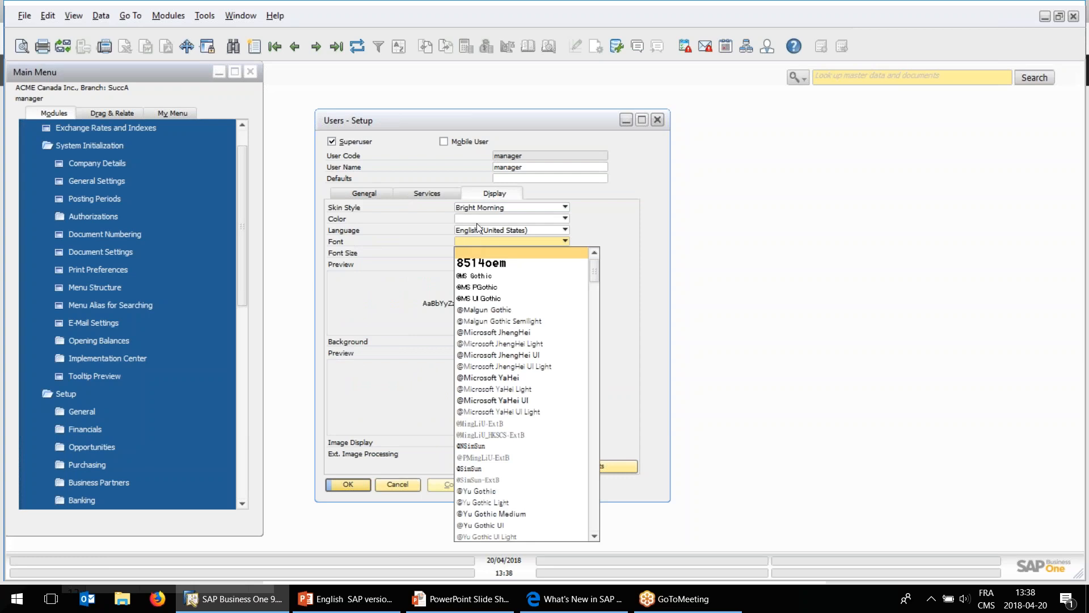
pyautogui.click(474, 191)
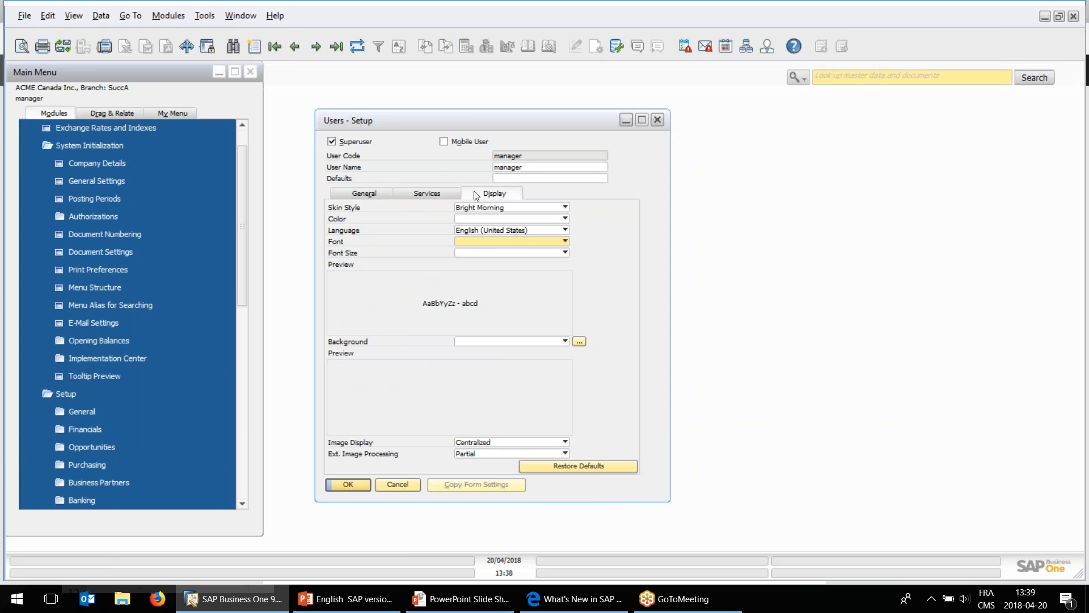
pyautogui.click(514, 179)
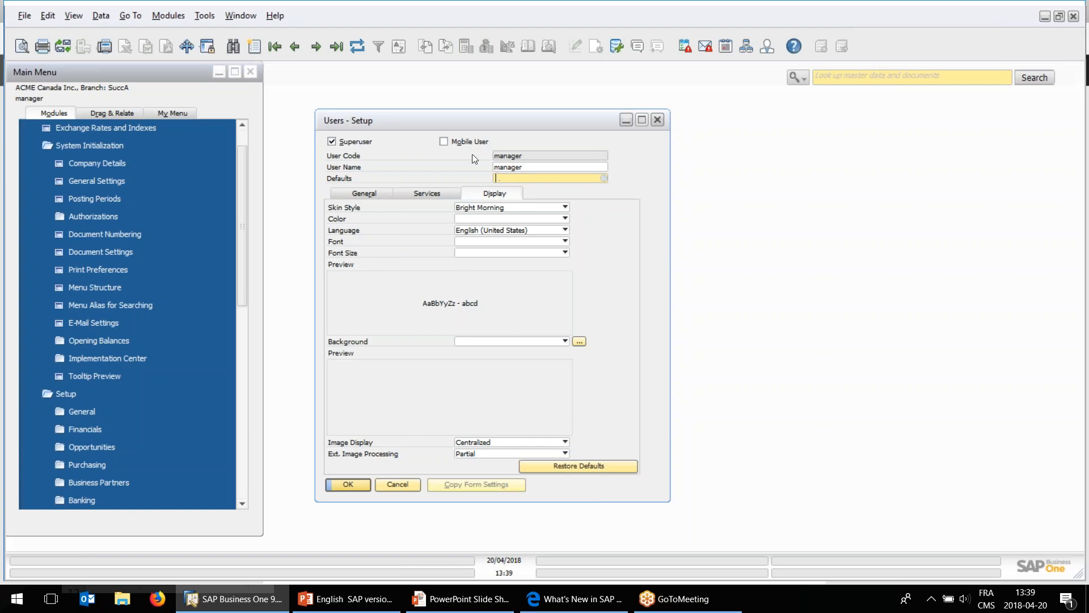
pyautogui.moveTo(464, 127); pyautogui.dragTo(469, 127)
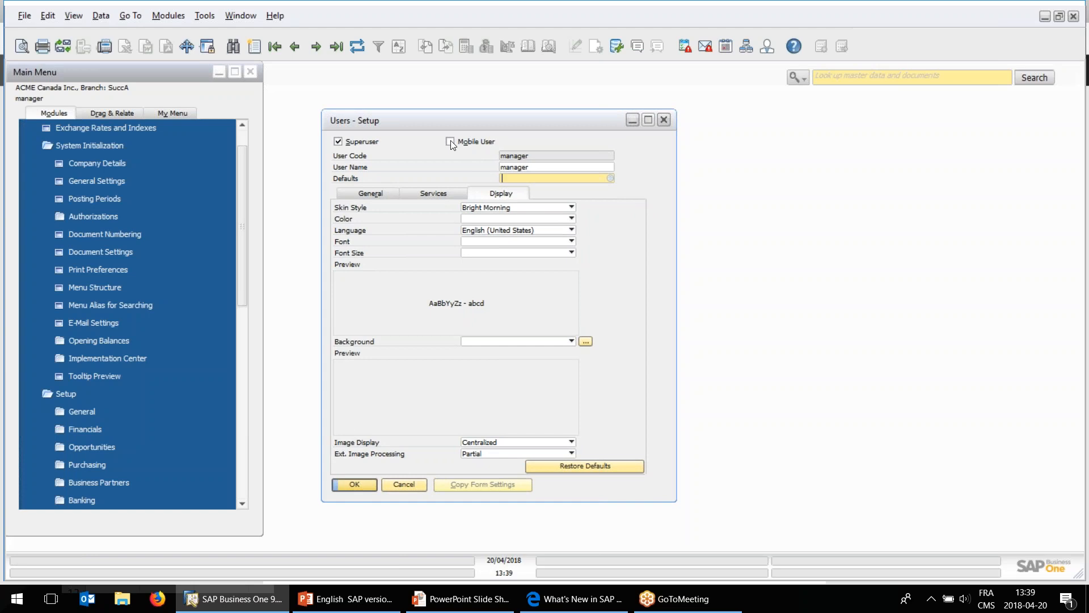
pyautogui.click(370, 194)
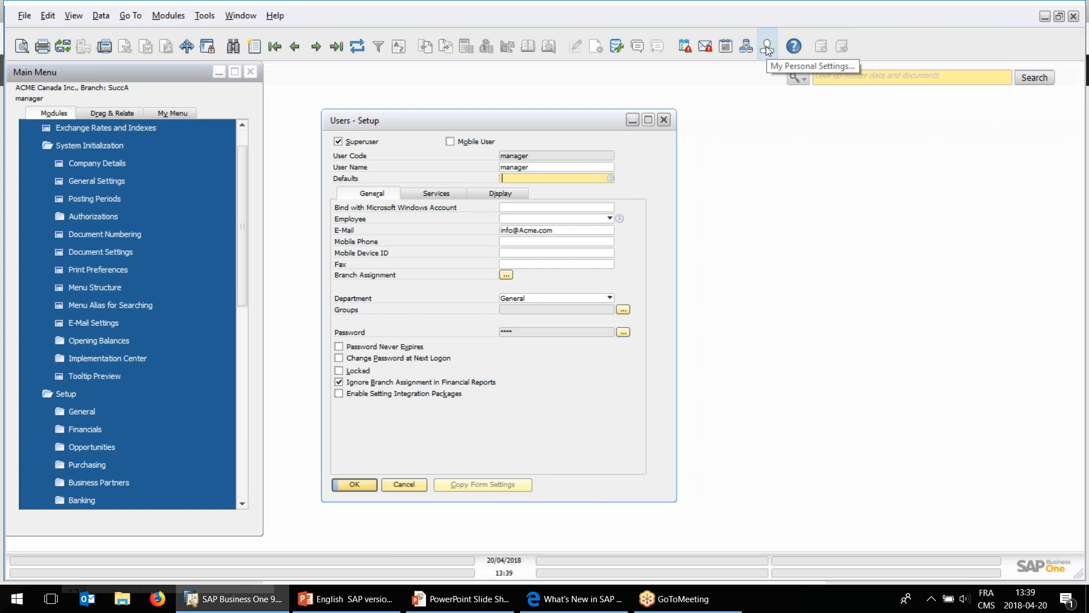
pyautogui.click(425, 195)
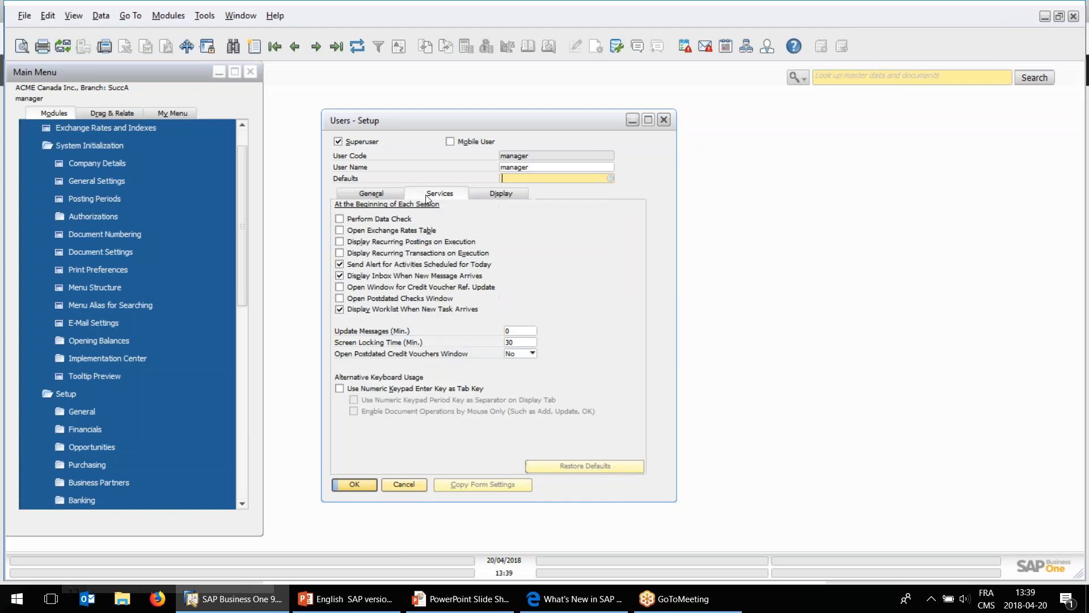
pyautogui.click(404, 485)
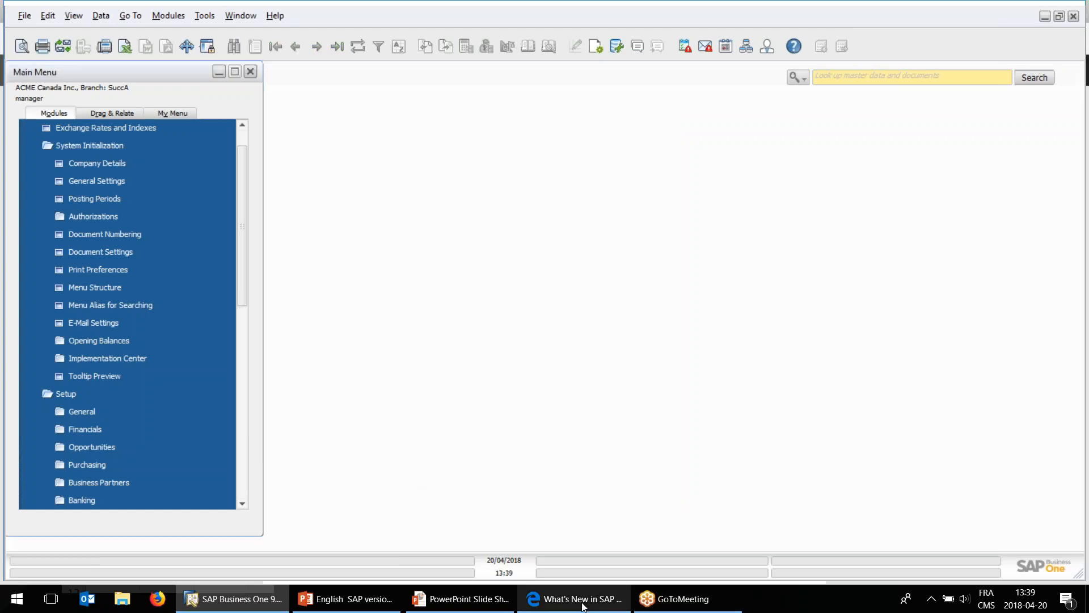
# Switch to the What's New PDF in Edge and read the Enhancement of G/L Account Determination entry.
pyautogui.click(576, 598)
pyautogui.scroll(-1, 506, 418)
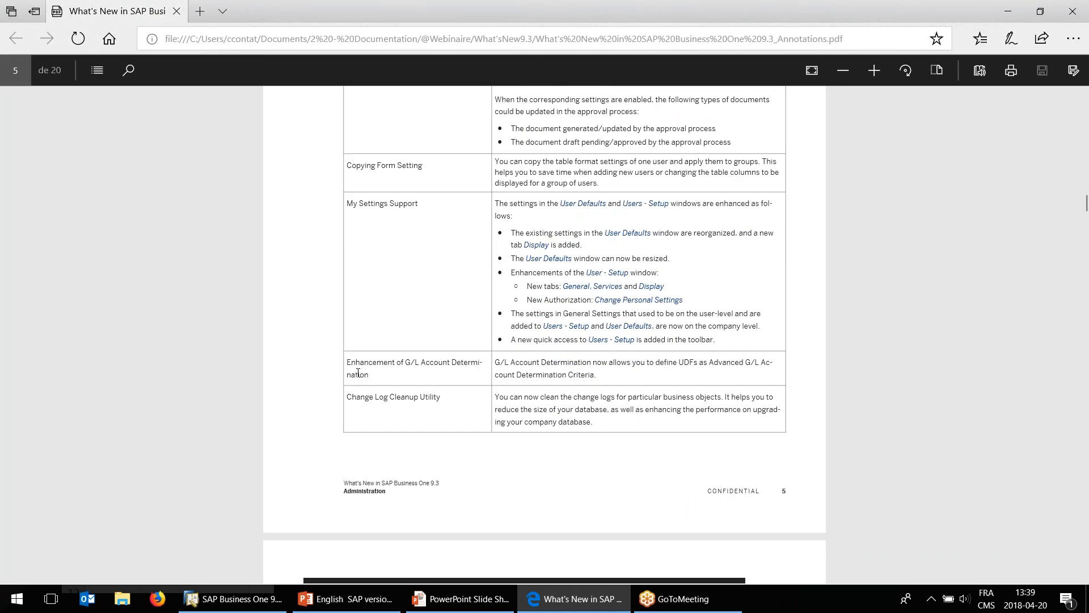
pyautogui.moveTo(349, 366); pyautogui.dragTo(420, 364)
pyautogui.click(457, 356)
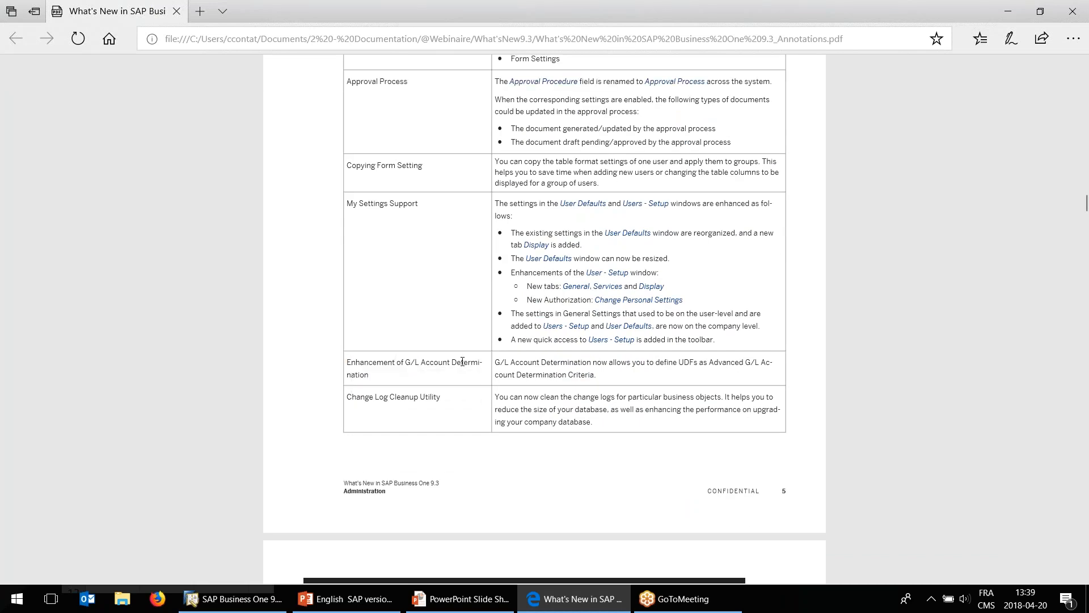
# Return to SAP Business One and open G/L Account Determination from the Financials setup.
pyautogui.click(233, 599)
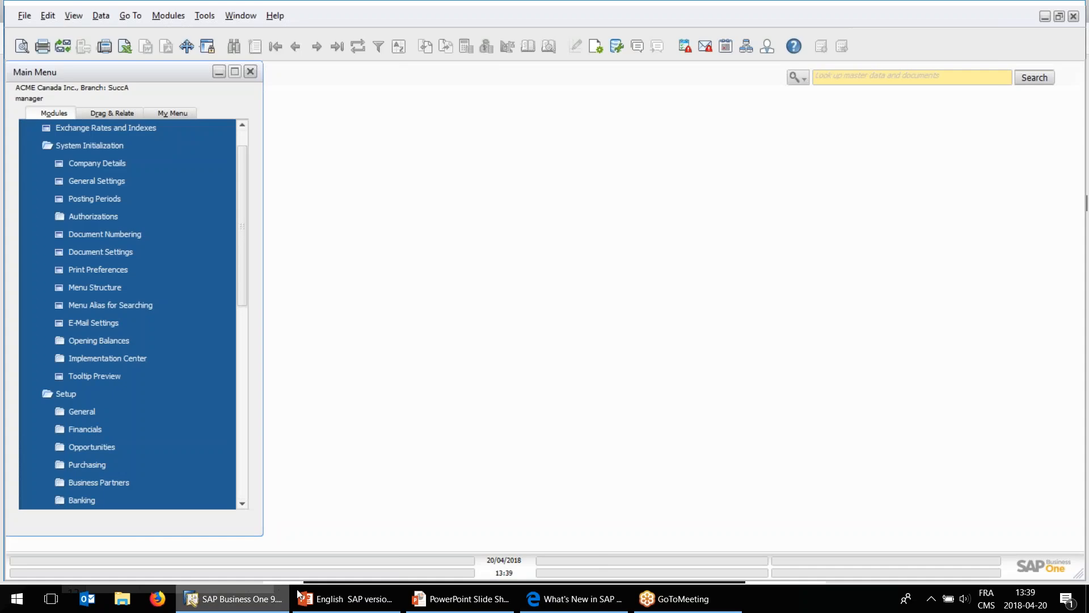
pyautogui.click(102, 145)
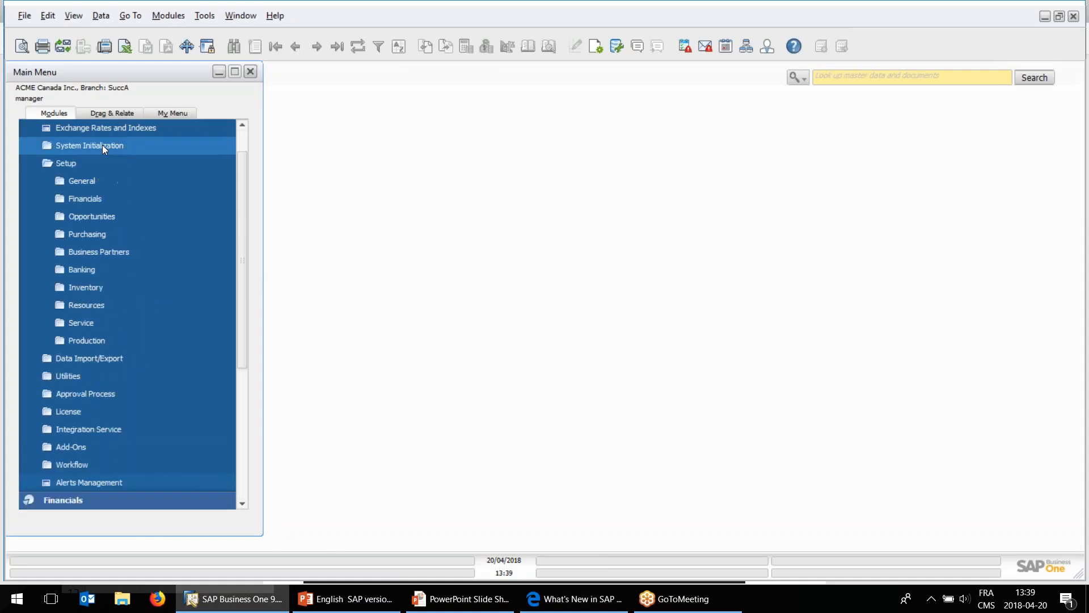
pyautogui.click(95, 201)
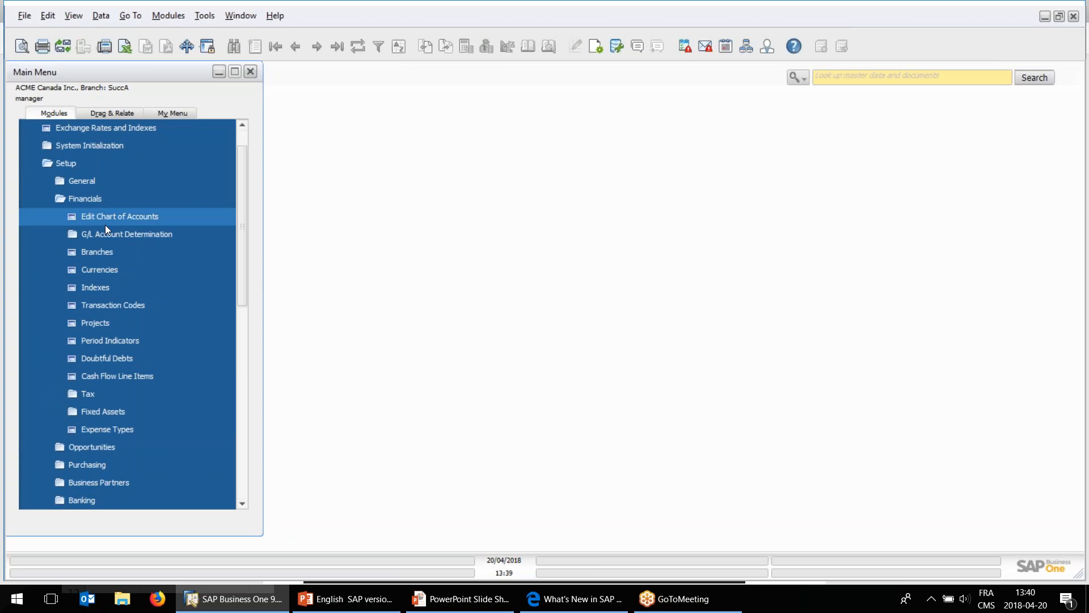
pyautogui.click(119, 230)
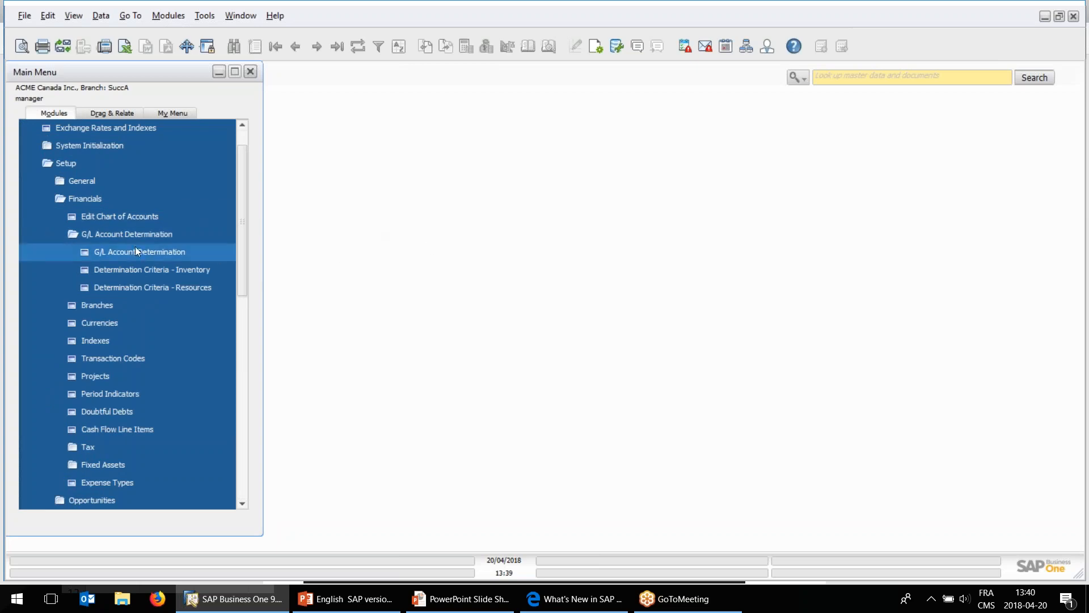
pyautogui.click(134, 252)
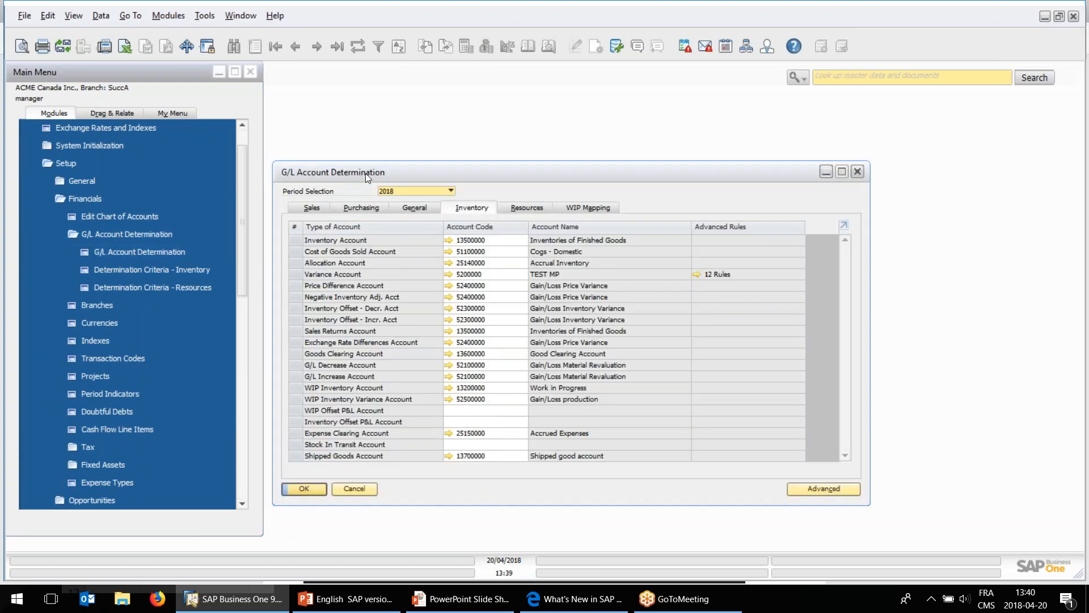
pyautogui.moveTo(365, 173); pyautogui.dragTo(367, 164)
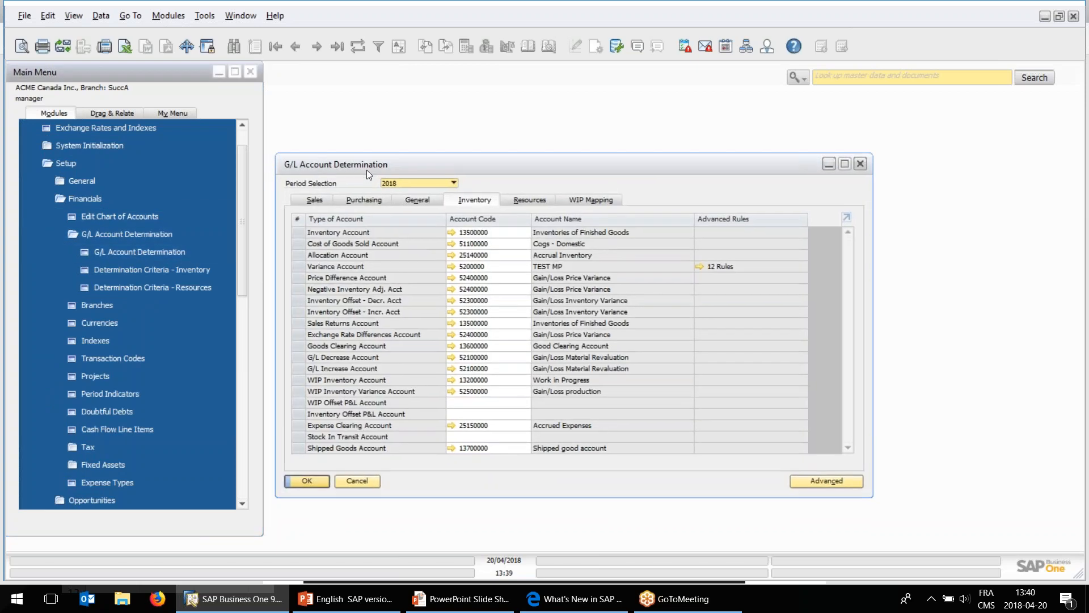
# Open the advanced inventory G/L account determination rules and examine the warehouse 02T rules for USA and Canada.
pyautogui.click(831, 480)
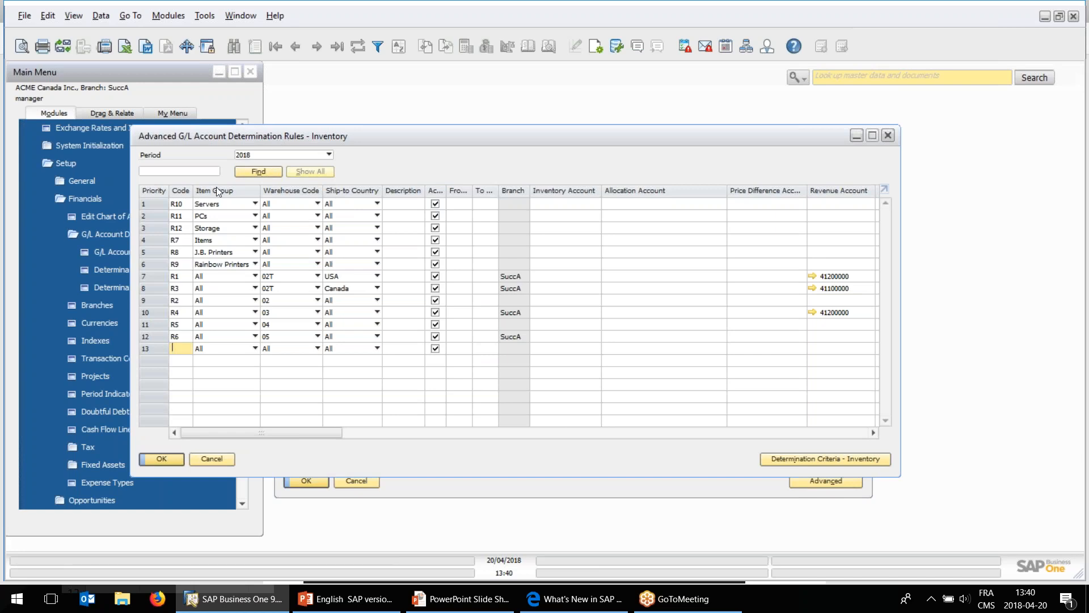
pyautogui.click(155, 274)
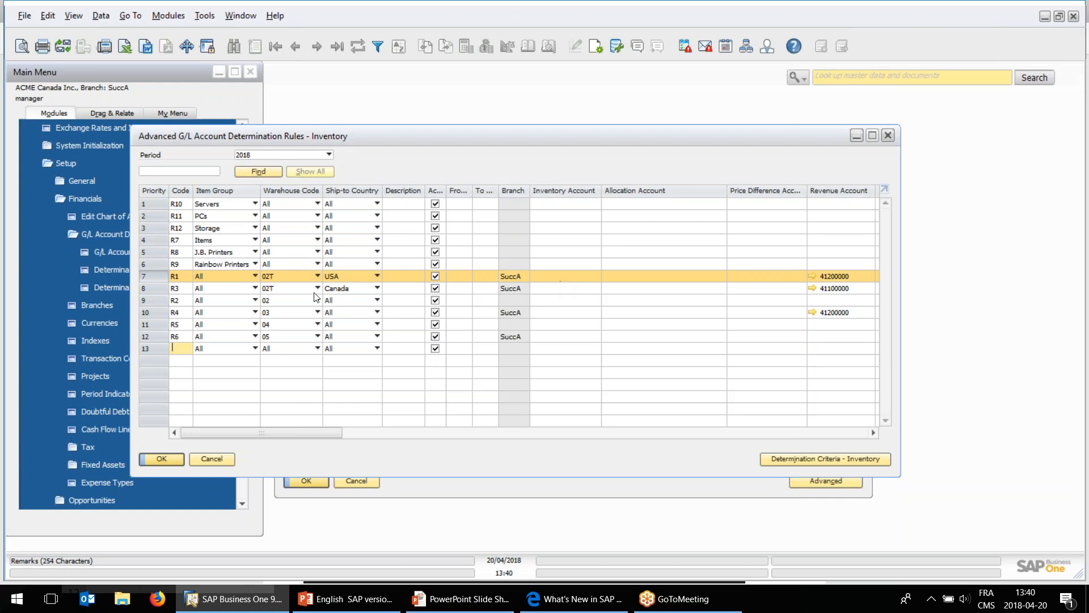
pyautogui.click(160, 289)
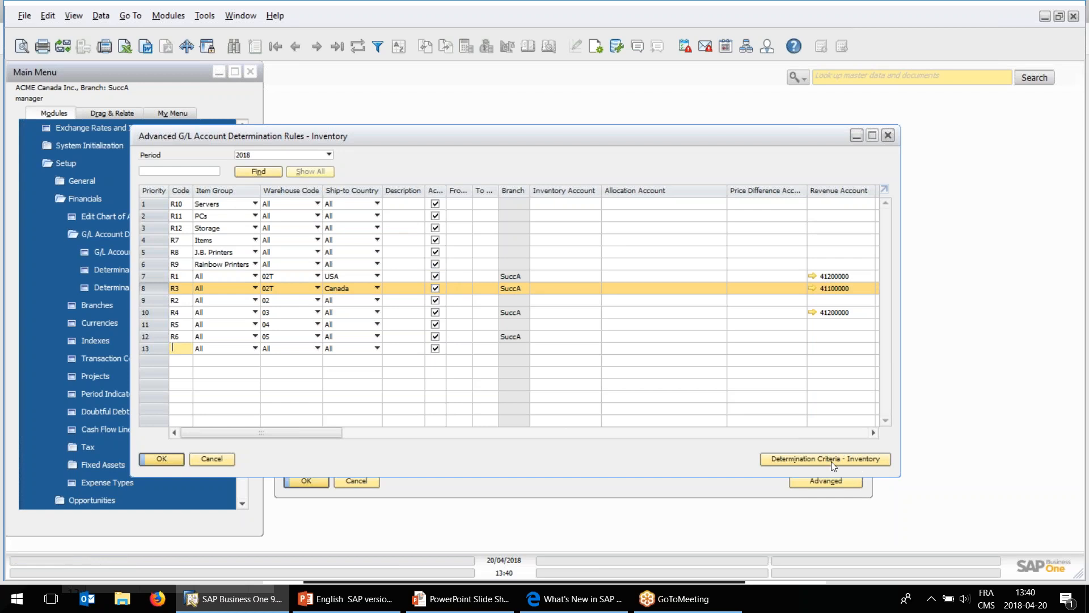
# Open the inventory determination criteria, examine the user-defined fields available for UDF1, and close the criteria without saving.
pyautogui.click(876, 460)
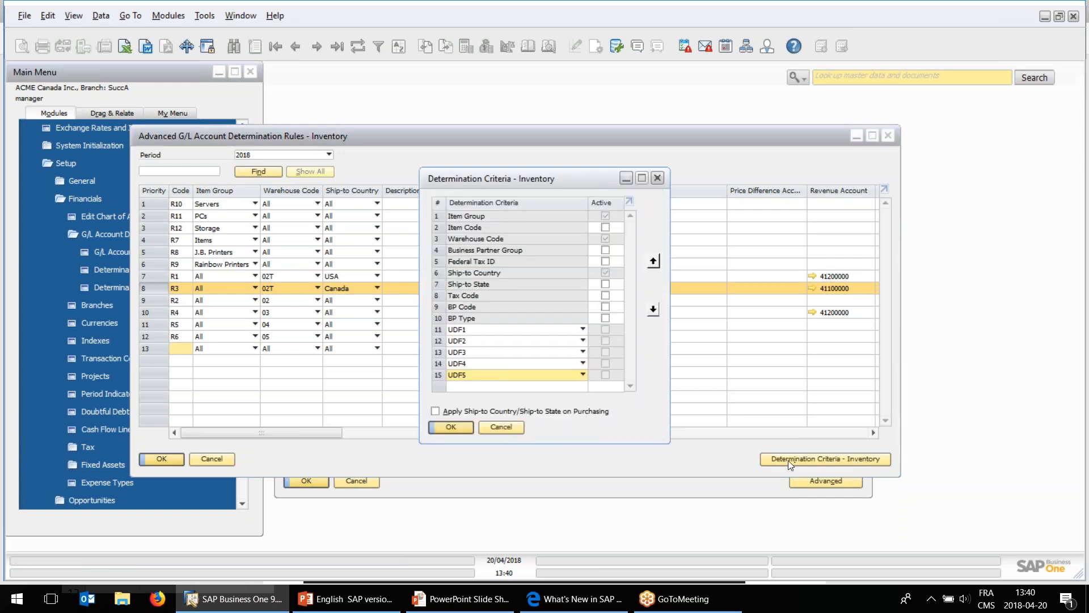
pyautogui.click(532, 331)
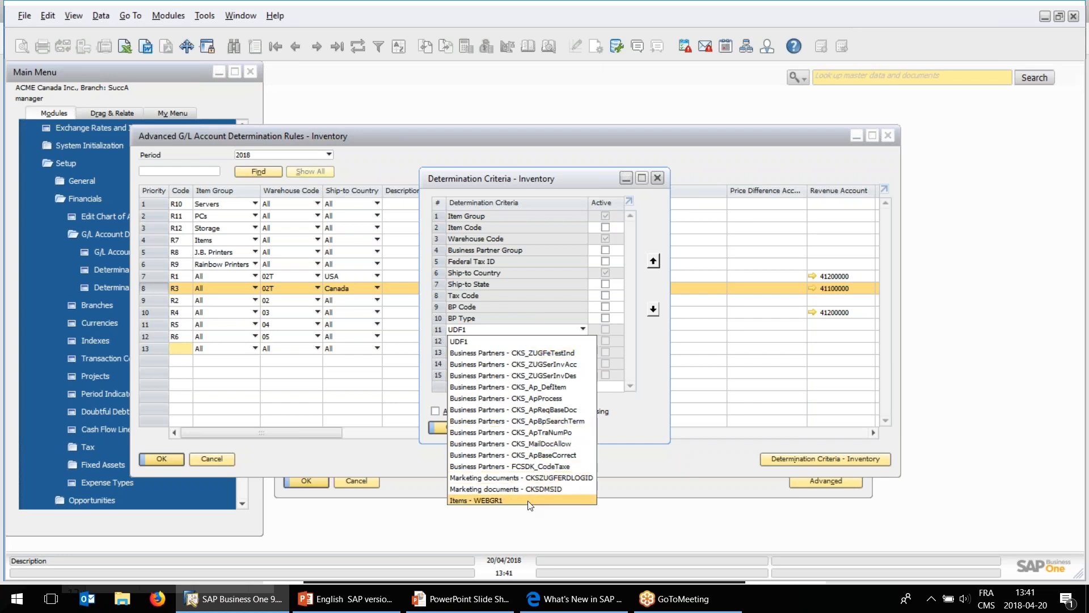
pyautogui.click(543, 325)
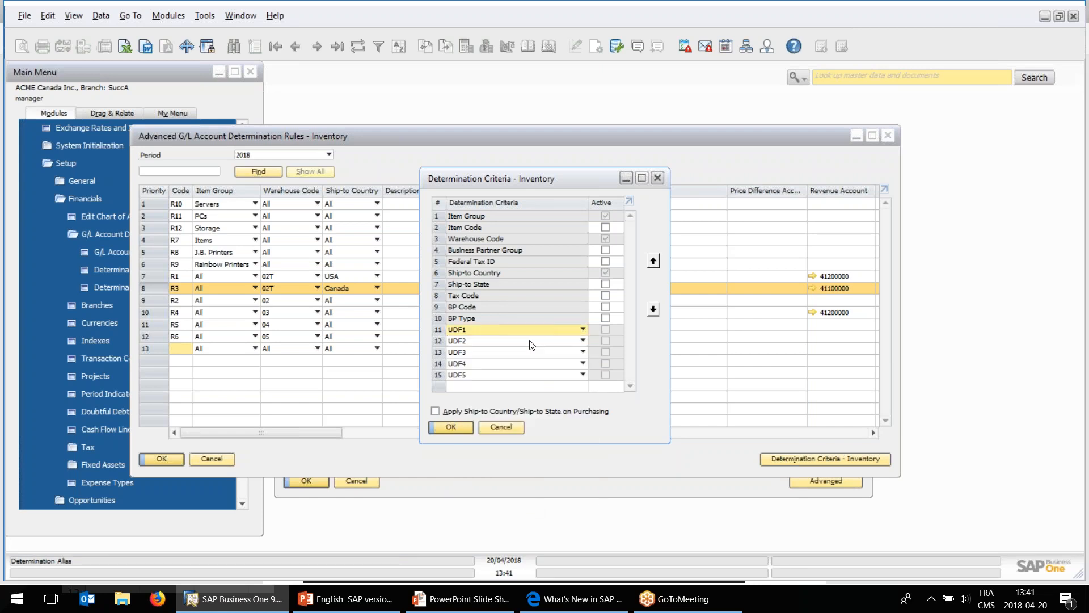
pyautogui.click(502, 428)
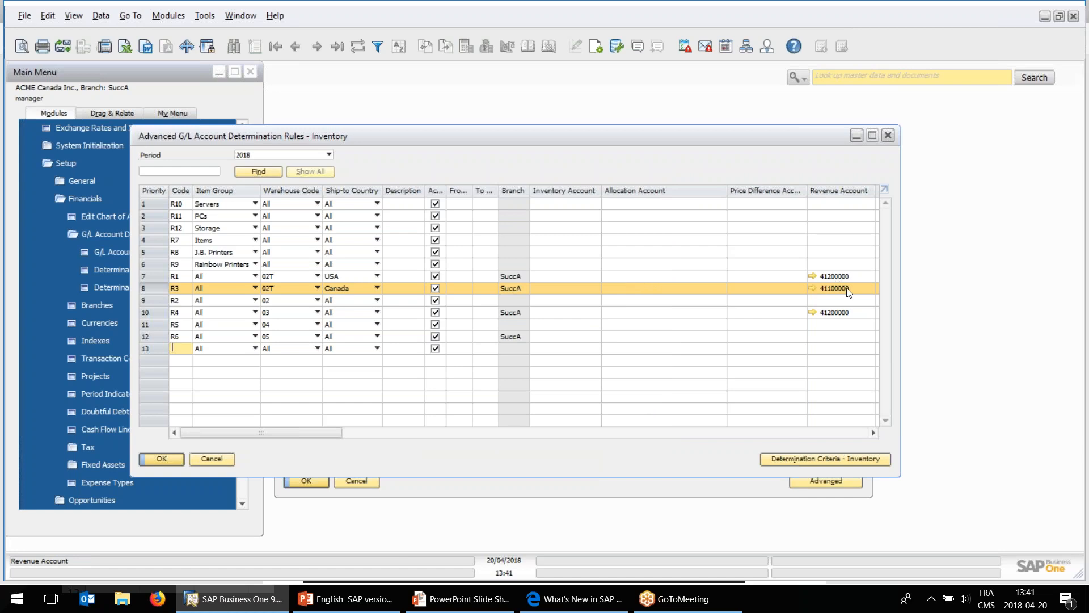
# Switch to the What's New PDF in Edge and read the Change Log Cleanup Utility entry.
pyautogui.click(575, 598)
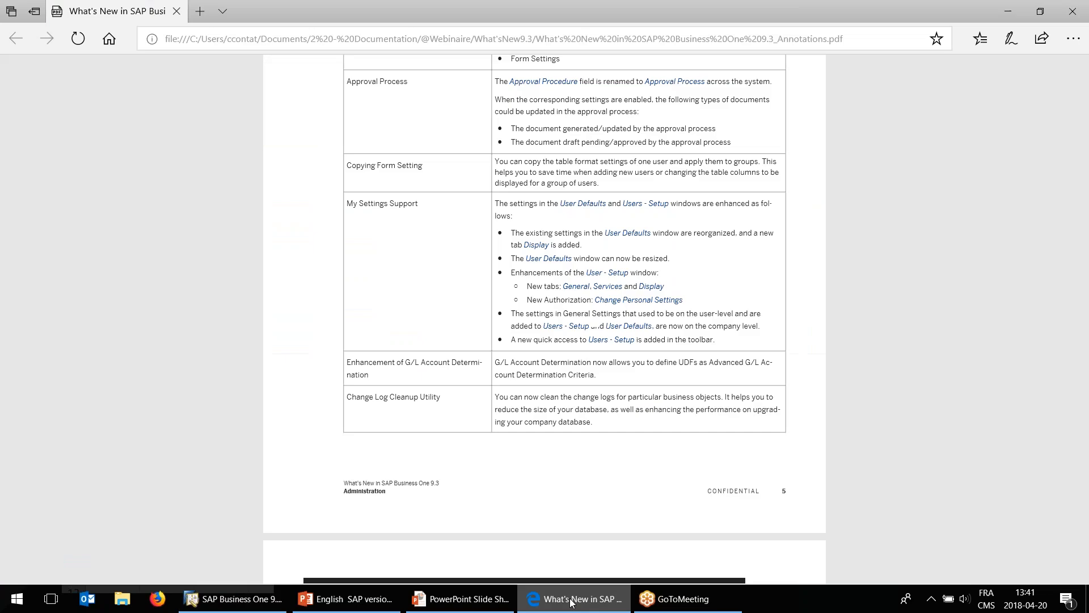
pyautogui.scroll(-3, 517, 303)
pyautogui.scroll(-1, 365, 239)
pyautogui.moveTo(349, 239); pyautogui.dragTo(437, 242)
pyautogui.click(436, 241)
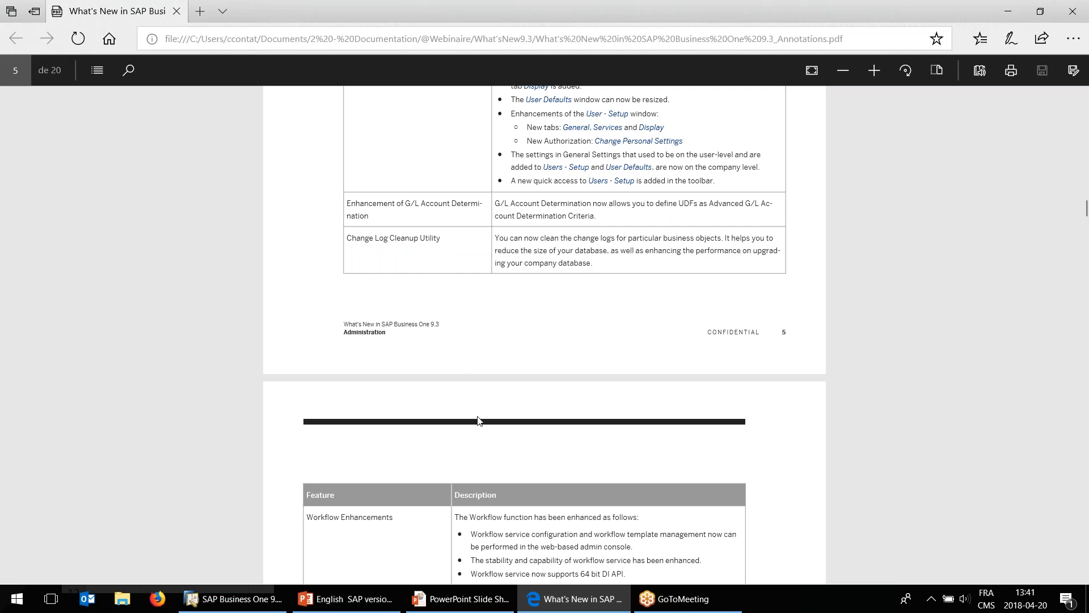
# Return to SAP Business One and close the advanced rules and G/L Account Determination windows without saving.
pyautogui.click(251, 599)
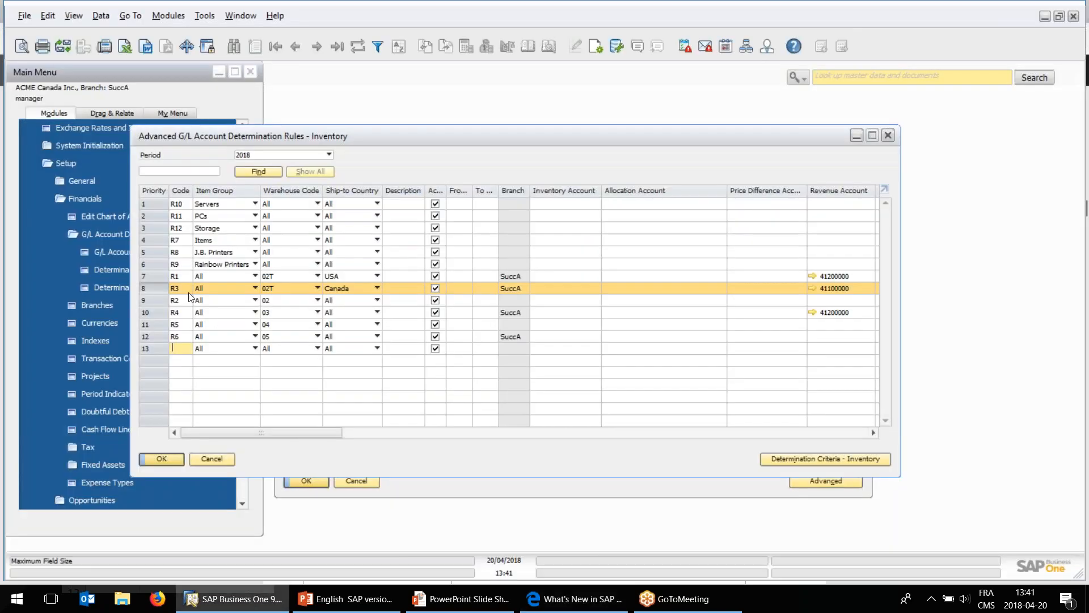
pyautogui.click(215, 458)
pyautogui.click(372, 482)
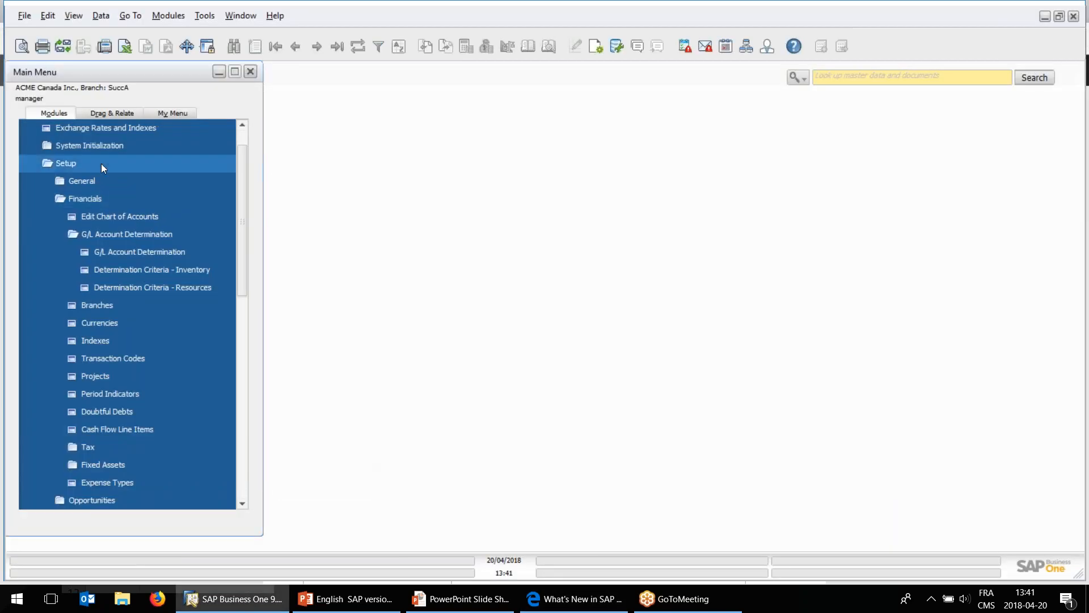
# Open Change Logs Cleanup from the administration utilities and examine its document selection and Clean Up Logs Until date field.
pyautogui.click(101, 164)
pyautogui.click(90, 197)
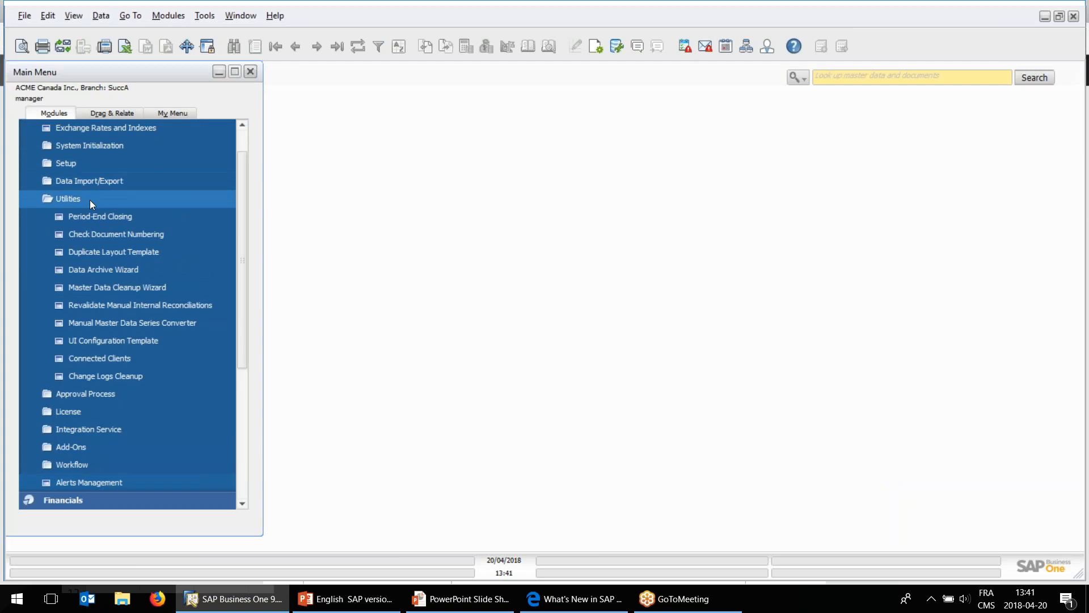
pyautogui.click(105, 375)
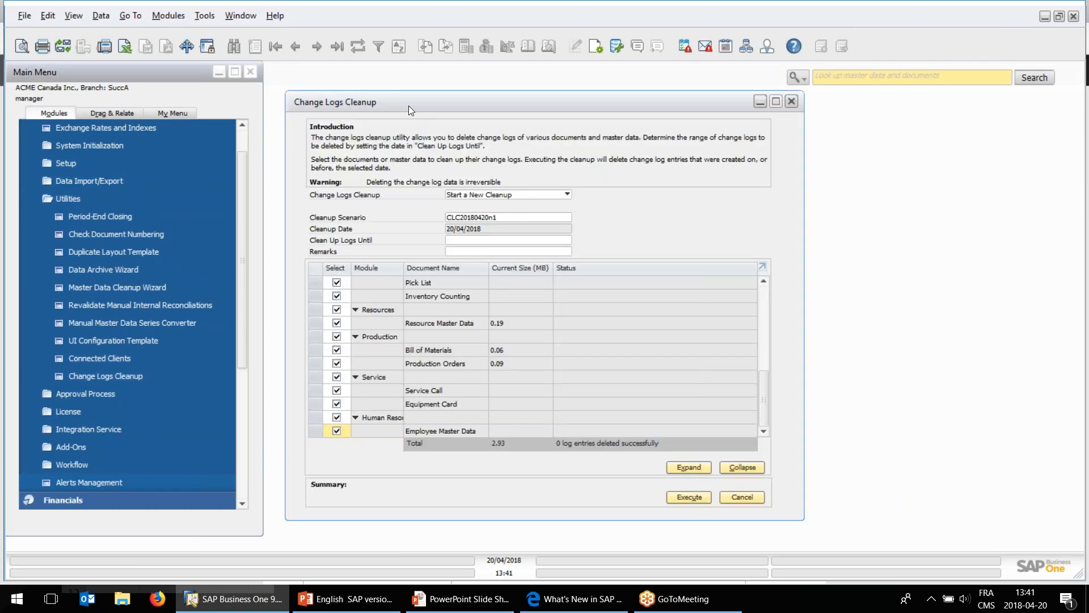
pyautogui.moveTo(409, 106); pyautogui.dragTo(405, 115)
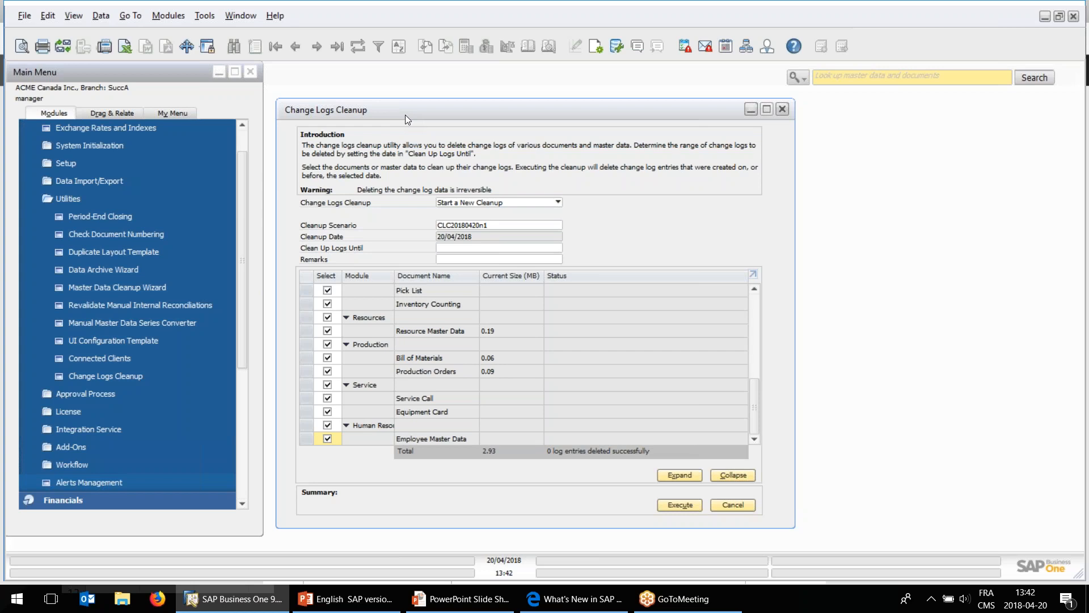
pyautogui.click(454, 248)
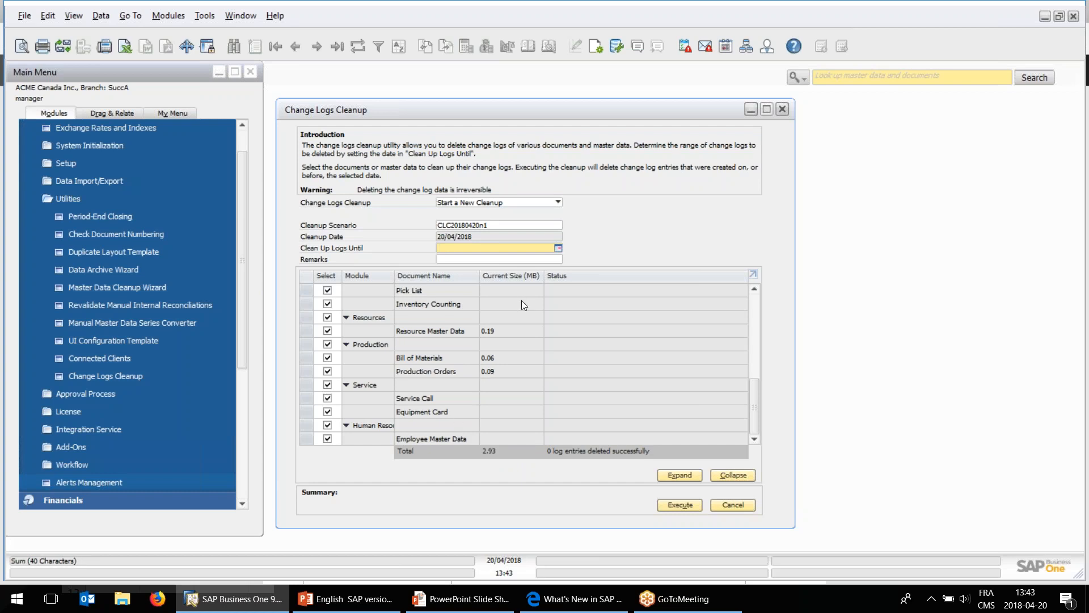
pyautogui.moveTo(529, 111); pyautogui.dragTo(533, 113)
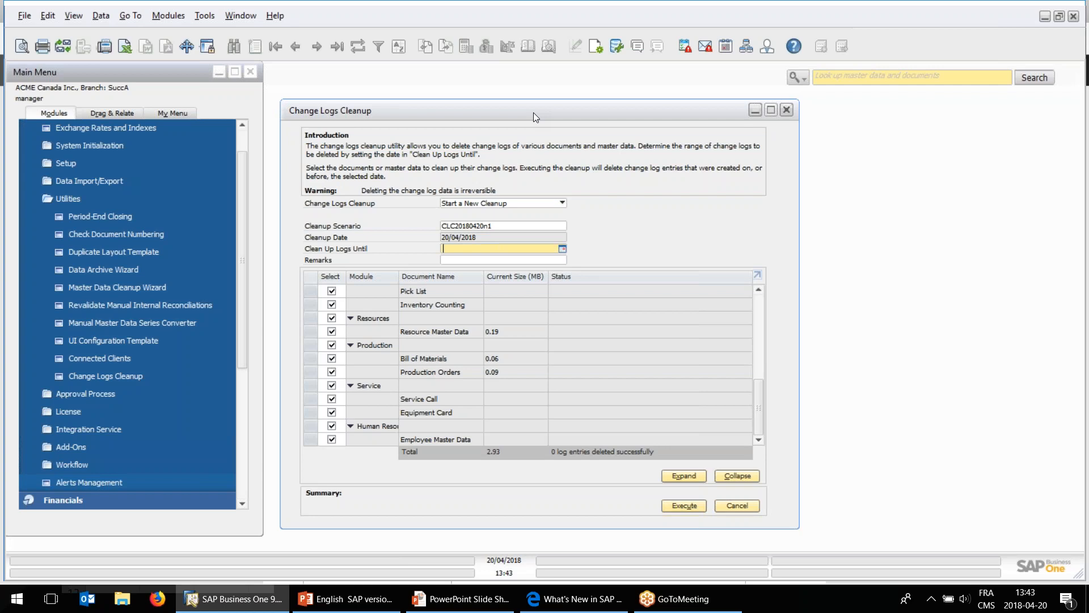
pyautogui.click(17, 607)
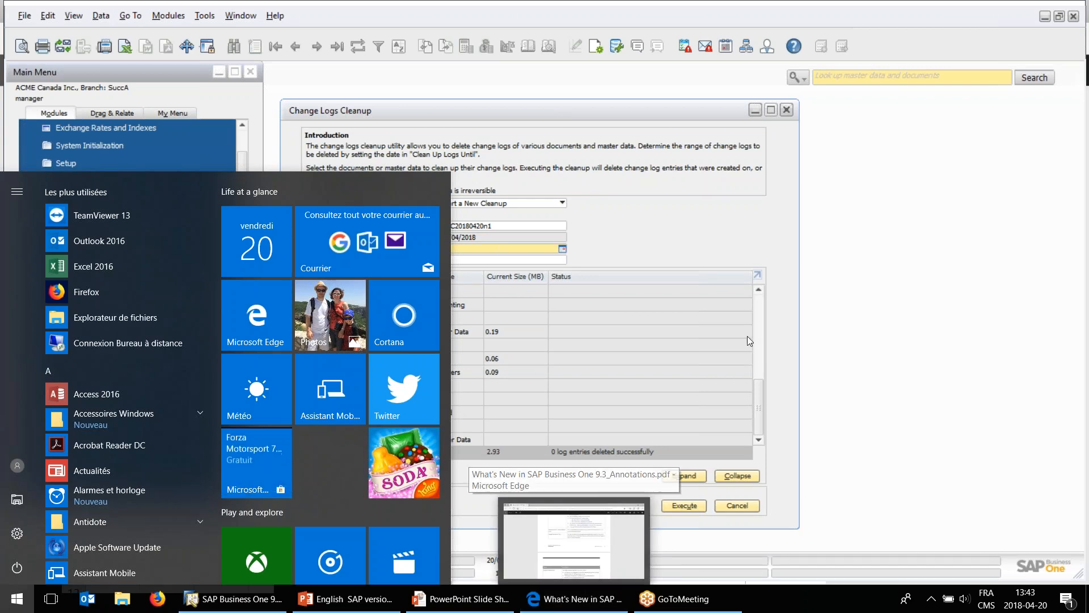
pyautogui.click(730, 257)
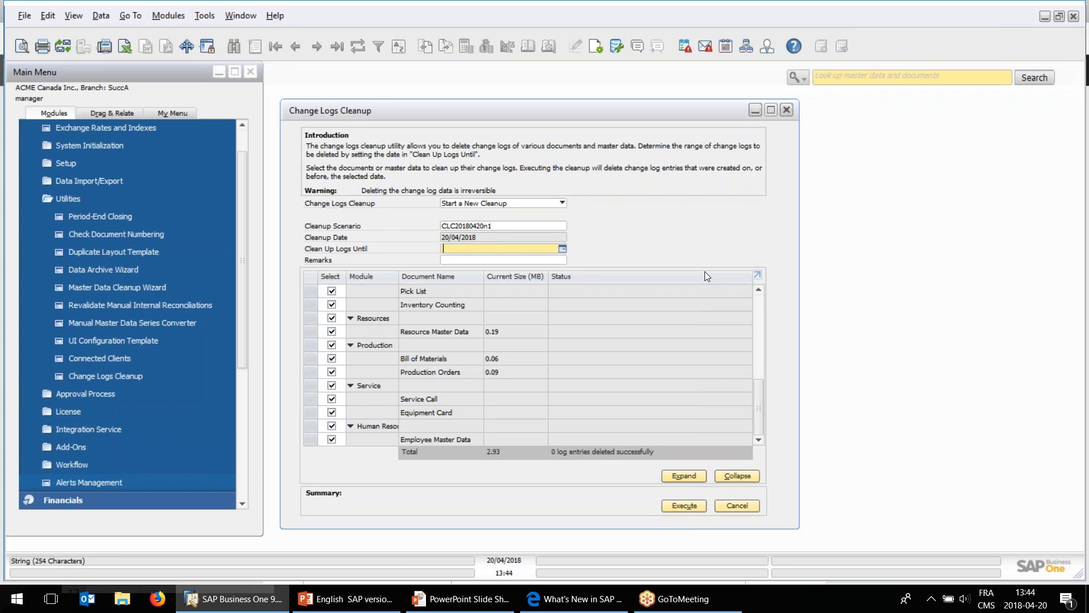
# Switch to the What's New PDF in Edge and read the Workflow Enhancements entry.
pyautogui.click(579, 600)
pyautogui.scroll(-1, 454, 416)
pyautogui.scroll(-1, 437, 414)
pyautogui.scroll(1, 436, 418)
pyautogui.moveTo(329, 437); pyautogui.dragTo(454, 438)
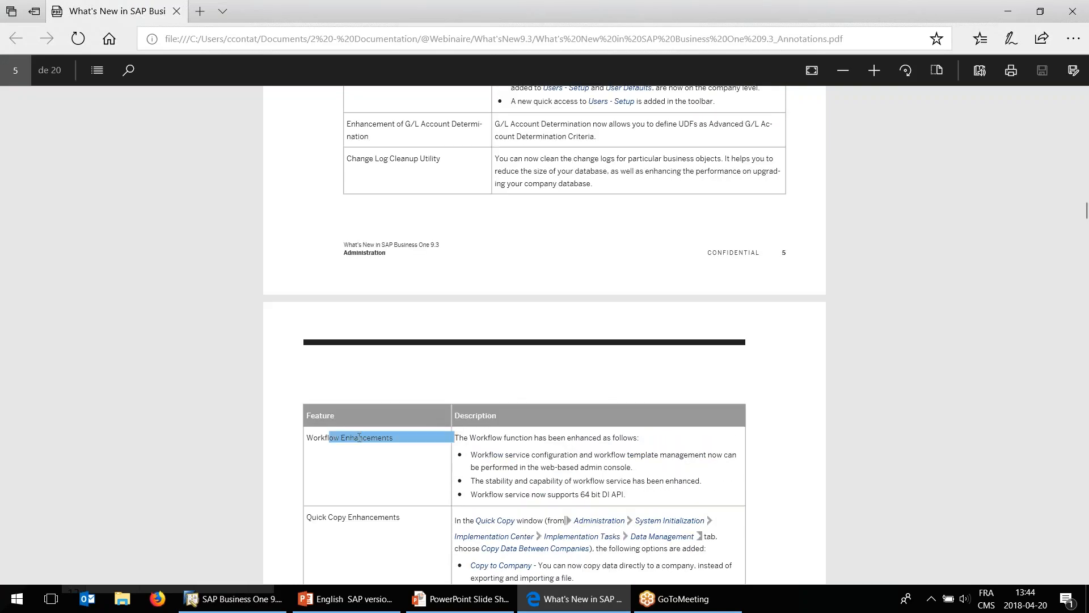
# Read the Quick Copy Enhancements and History for Block Negative Inventory entries in the What's New PDF.
pyautogui.click(561, 450)
pyautogui.scroll(-3, 571, 445)
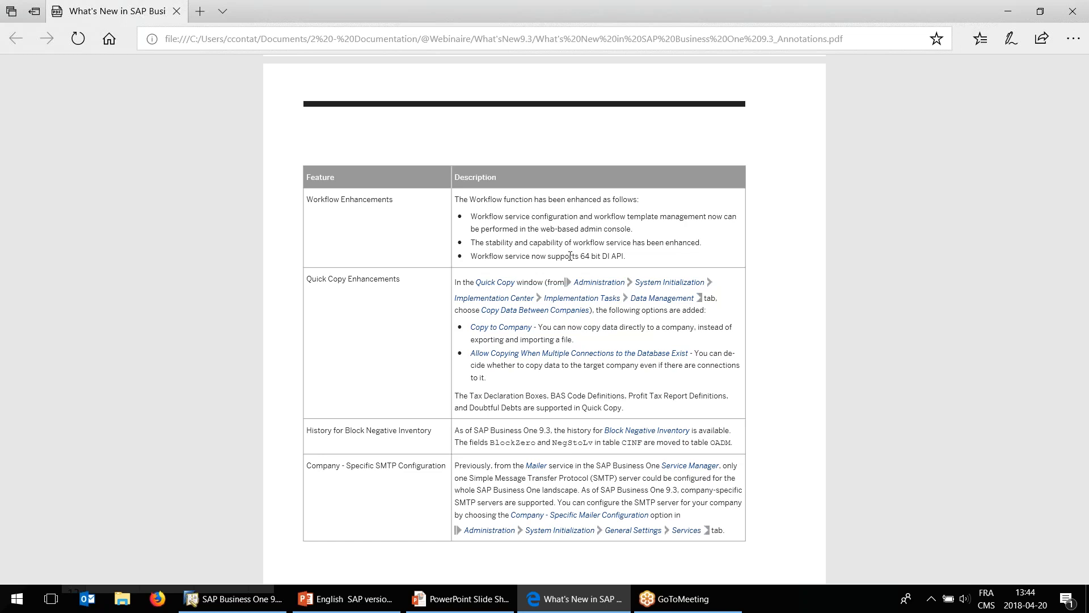
pyautogui.scroll(-3, 570, 256)
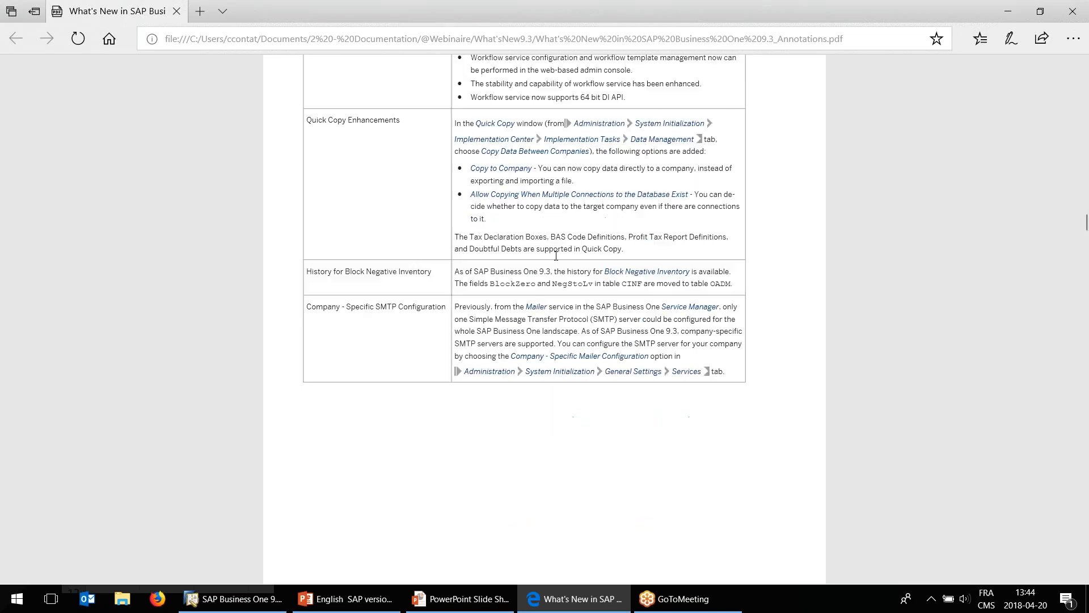
pyautogui.scroll(2, 556, 256)
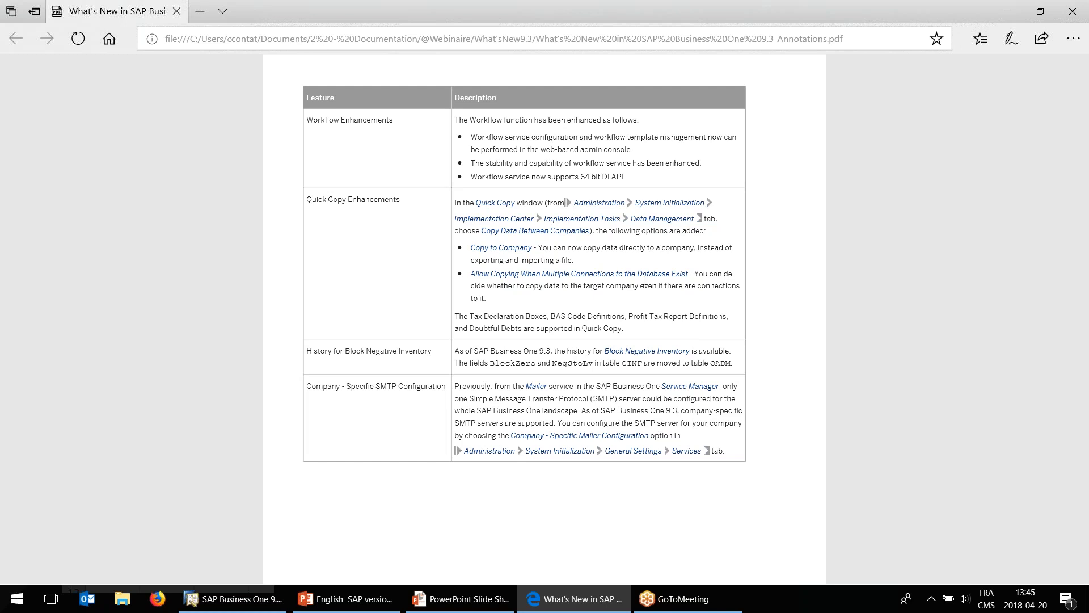
pyautogui.moveTo(325, 356); pyautogui.dragTo(445, 353)
pyautogui.click(364, 367)
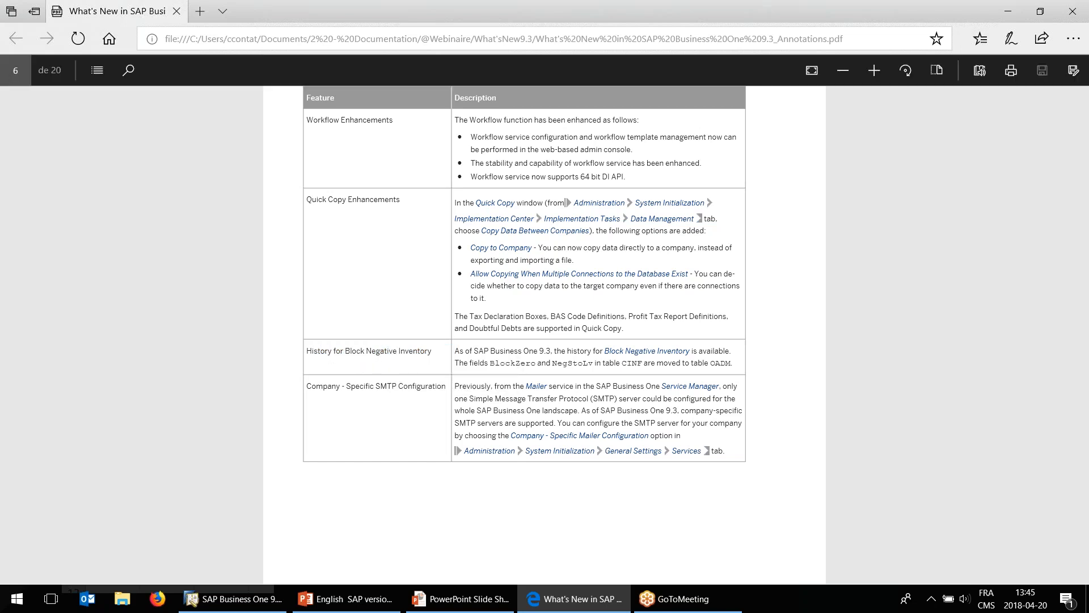
# Switch to SAP Business One, close Change Logs Cleanup and open Document Settings from System Initialization.
pyautogui.click(278, 600)
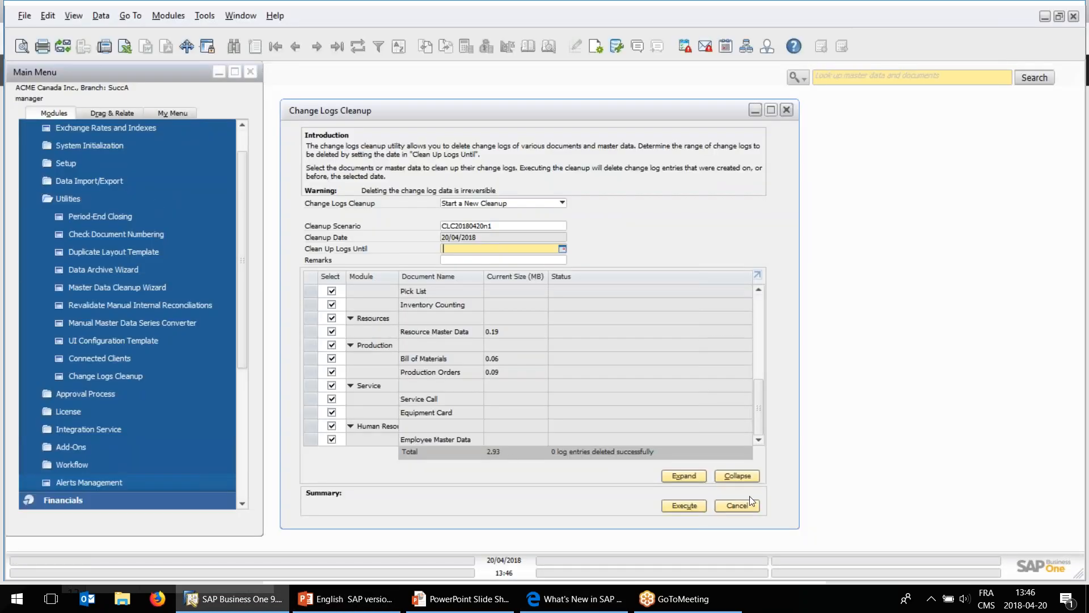
pyautogui.click(749, 505)
pyautogui.click(94, 197)
pyautogui.scroll(1, 133, 191)
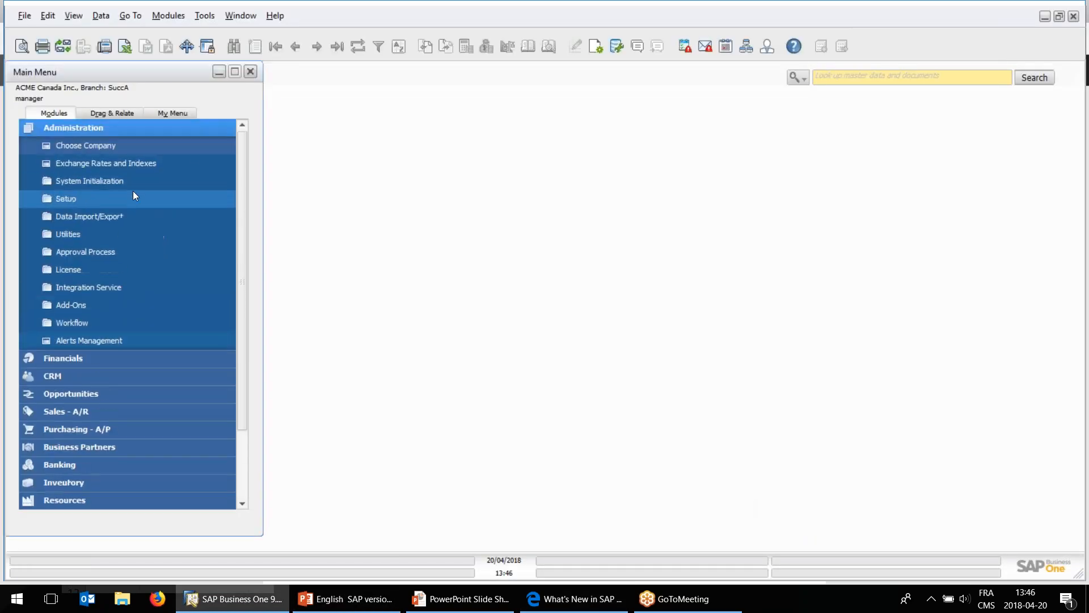
pyautogui.click(81, 177)
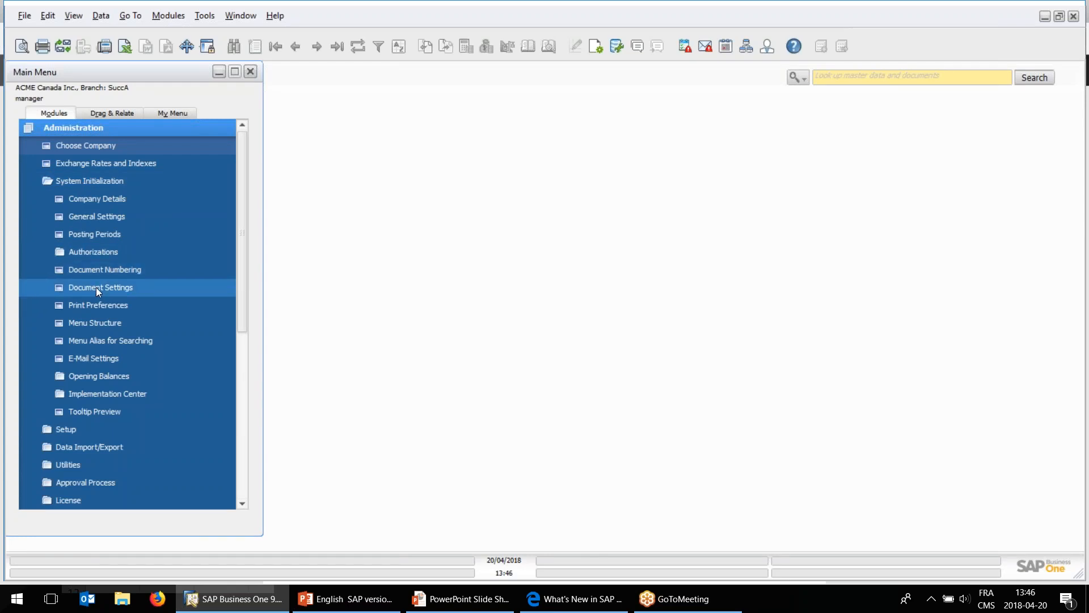
pyautogui.click(97, 287)
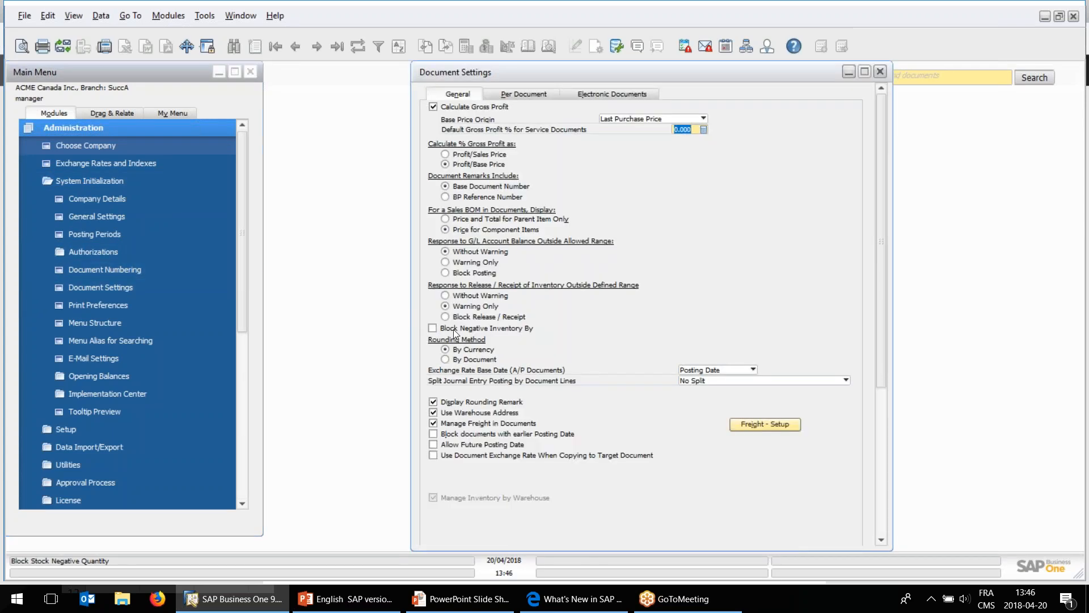
# Try enabling Block Negative Inventory By in the general document settings, and close the window without saving.
pyautogui.click(454, 330)
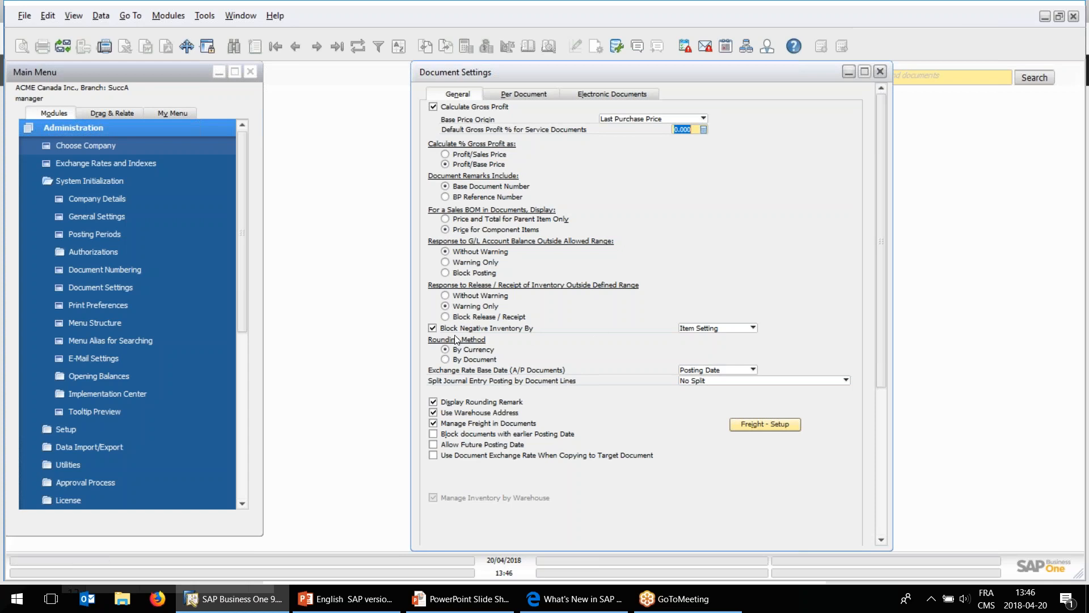
pyautogui.click(880, 71)
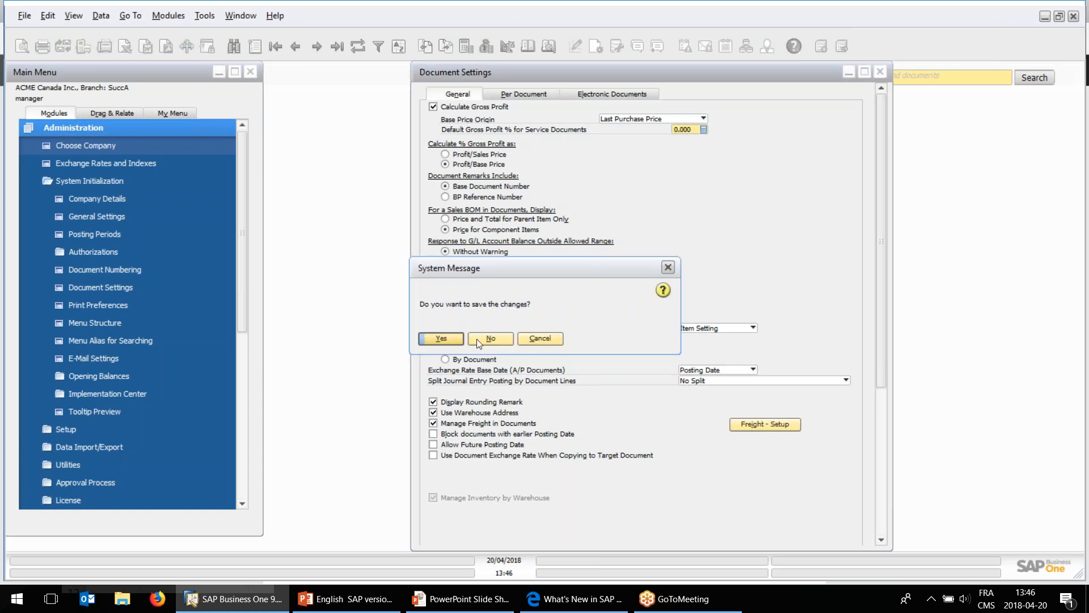
pyautogui.click(480, 339)
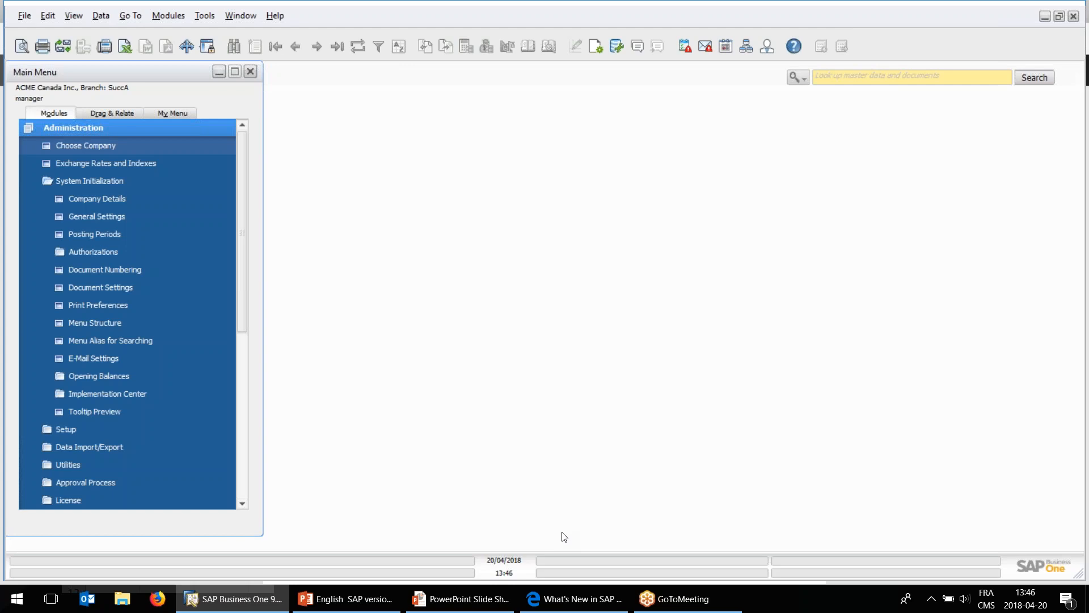
# Switch to the What's New PDF in Edge and read the Company - Specific SMTP Configuration entry.
pyautogui.click(548, 602)
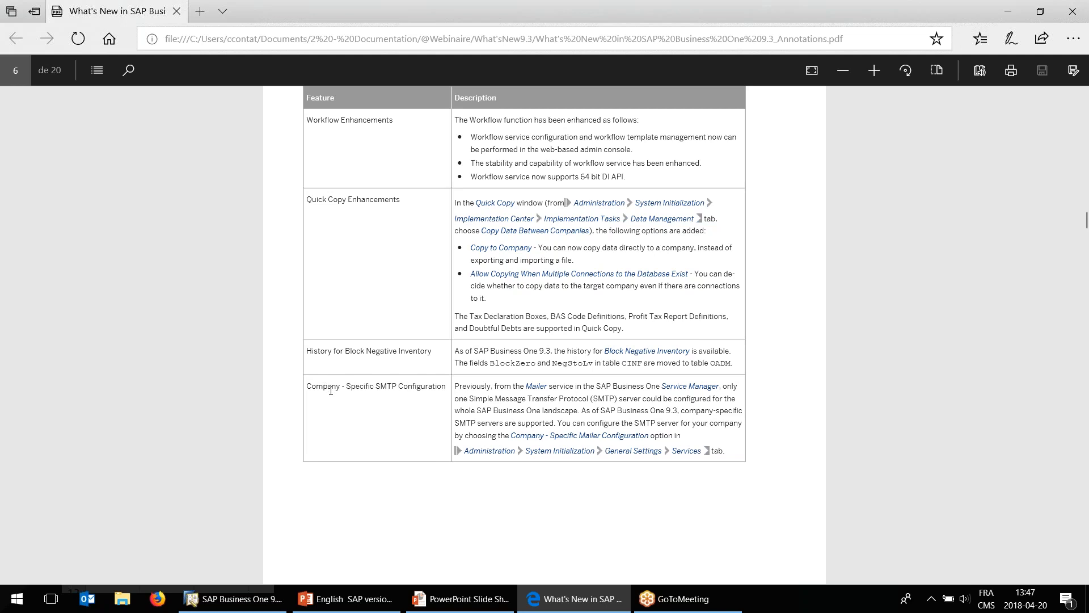
pyautogui.moveTo(330, 391); pyautogui.dragTo(399, 390)
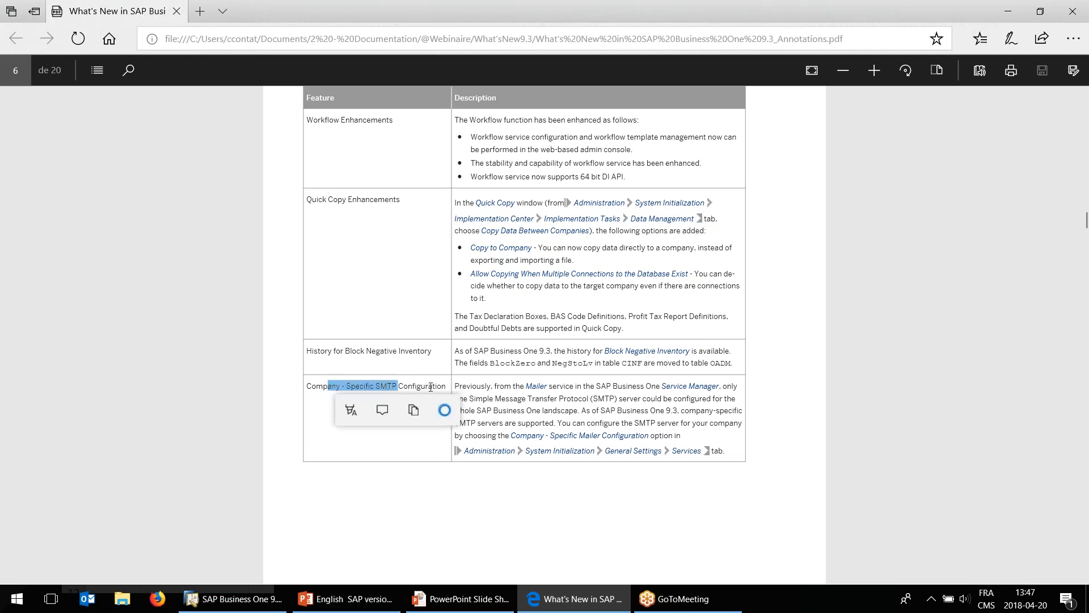
pyautogui.click(431, 387)
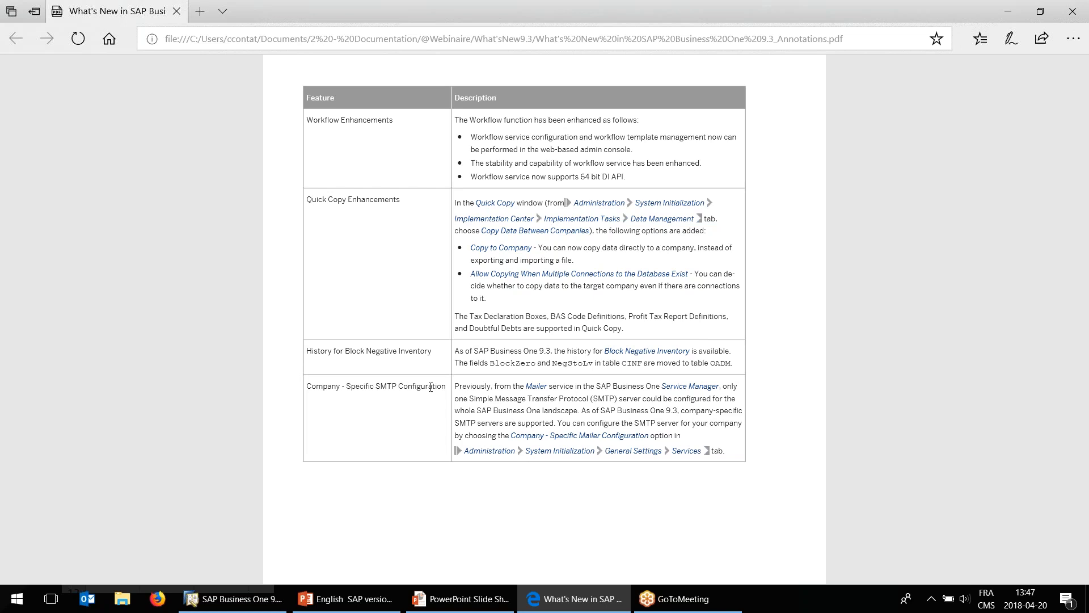
# Go to the Sales, Purchasing and Service chapter of the PDF and read the Blanket Agreement entry.
pyautogui.scroll(-3, 437, 428)
pyautogui.scroll(-5, 437, 429)
pyautogui.scroll(-5, 545, 318)
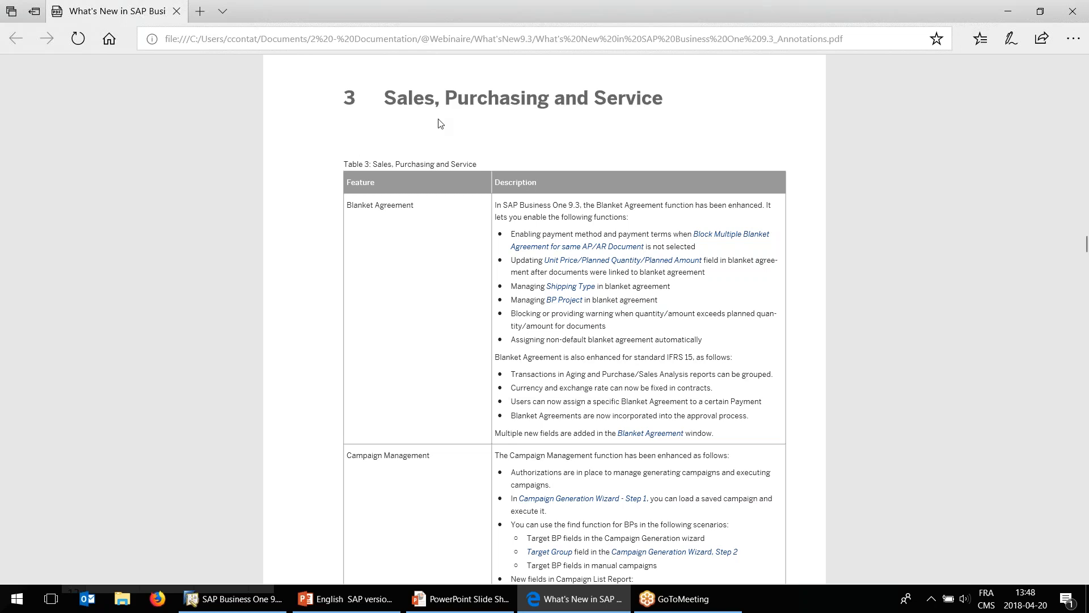
pyautogui.scroll(-1, 419, 131)
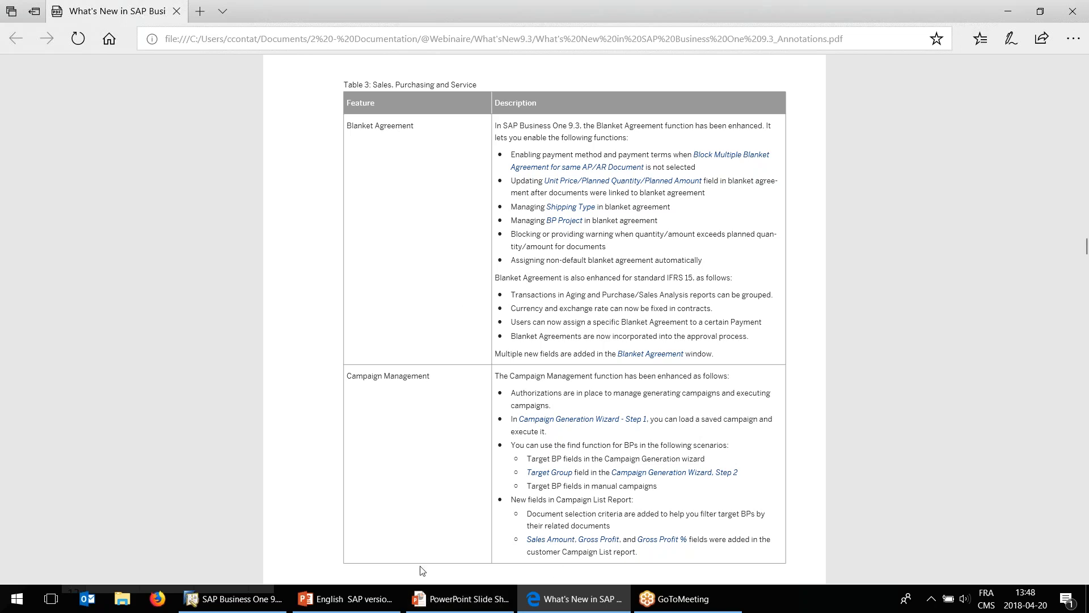
# Switch to SAP Business One, open Sales Blanket Agreement and display the last record, the Microchips draft.
pyautogui.click(232, 599)
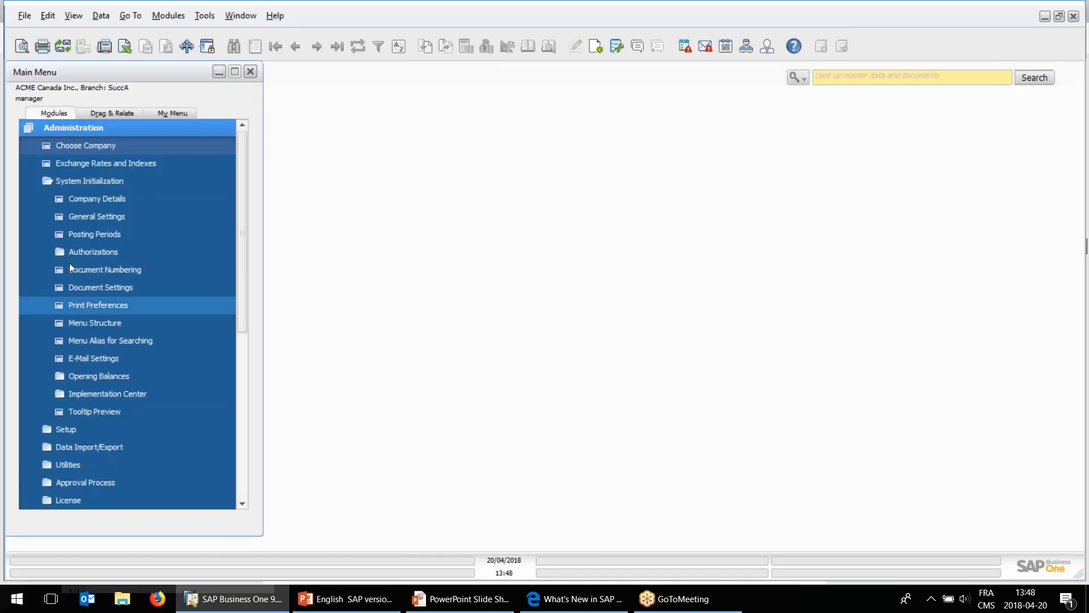
pyautogui.click(73, 127)
pyautogui.click(76, 232)
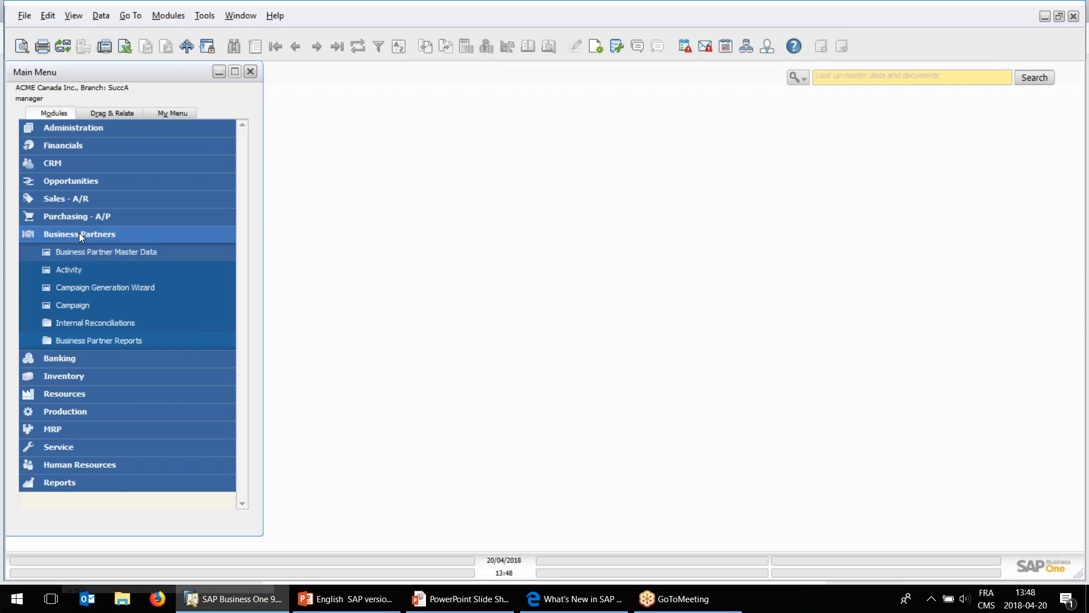
pyautogui.click(79, 200)
pyautogui.click(80, 216)
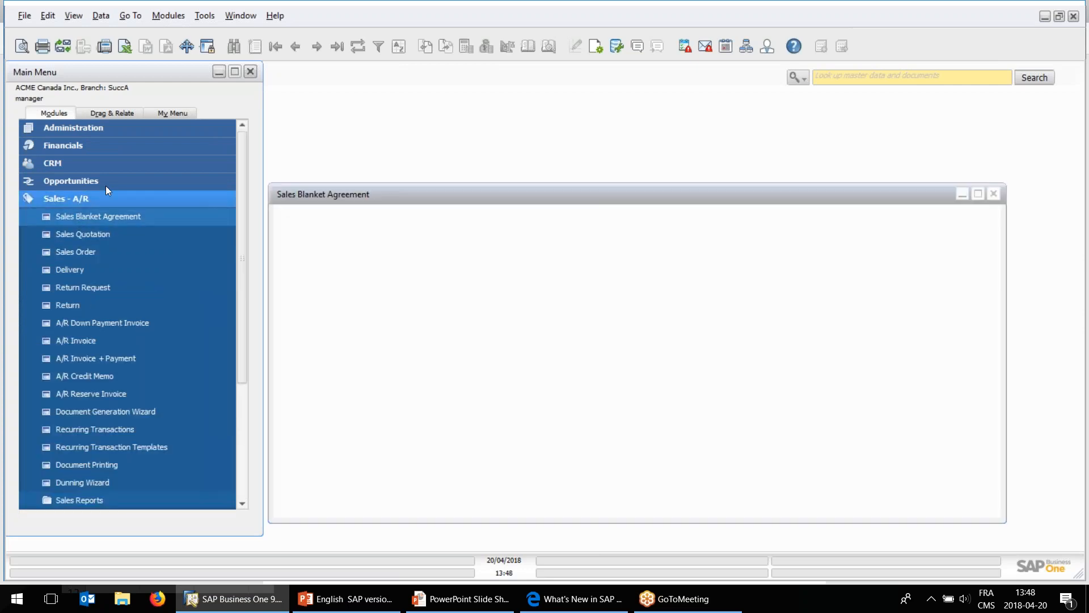
pyautogui.click(294, 46)
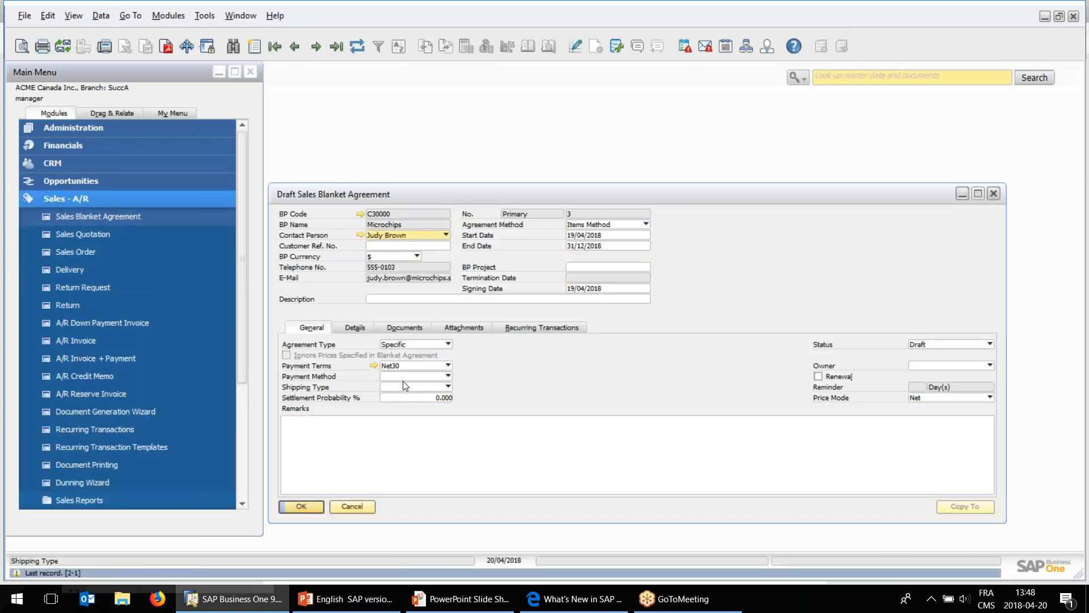
# Examine the Agreement Type choices and the general fields of the Microchips blanket agreement, keeping the type Specific.
pyautogui.click(397, 345)
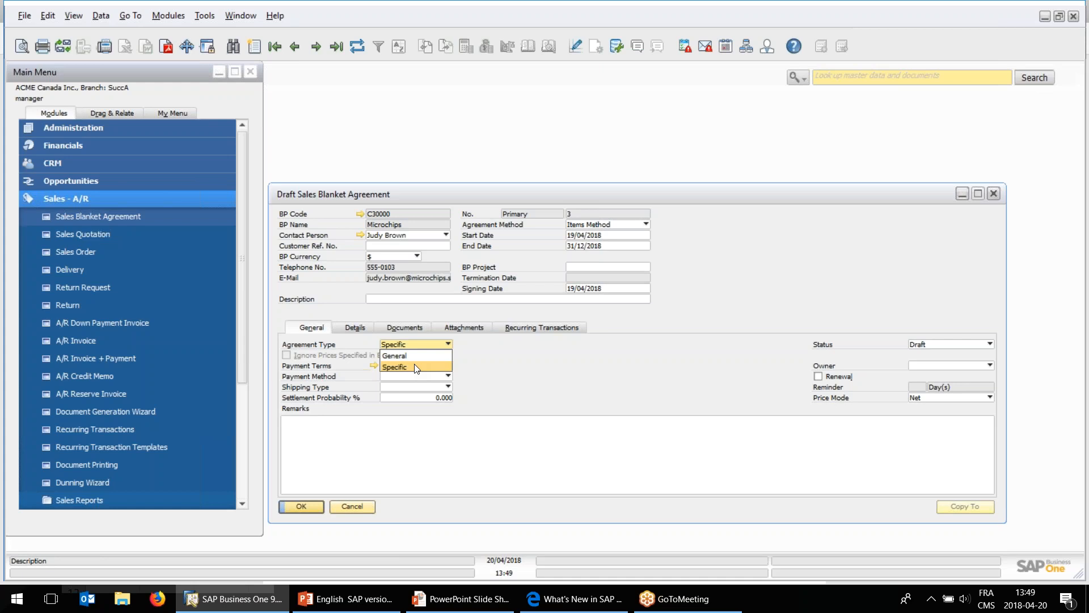
pyautogui.click(412, 344)
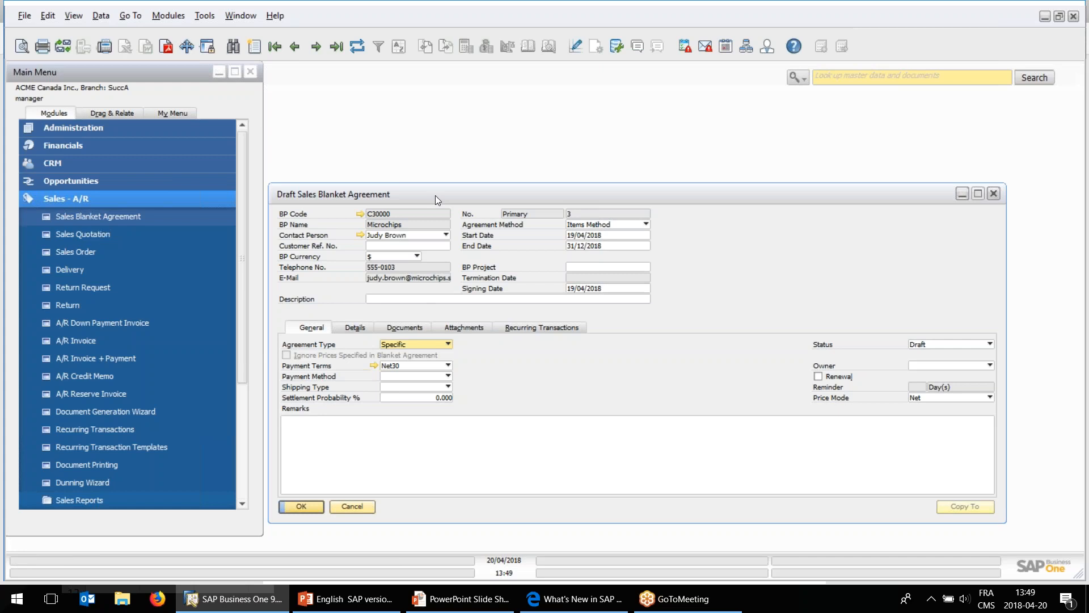
pyautogui.moveTo(436, 194); pyautogui.dragTo(441, 192)
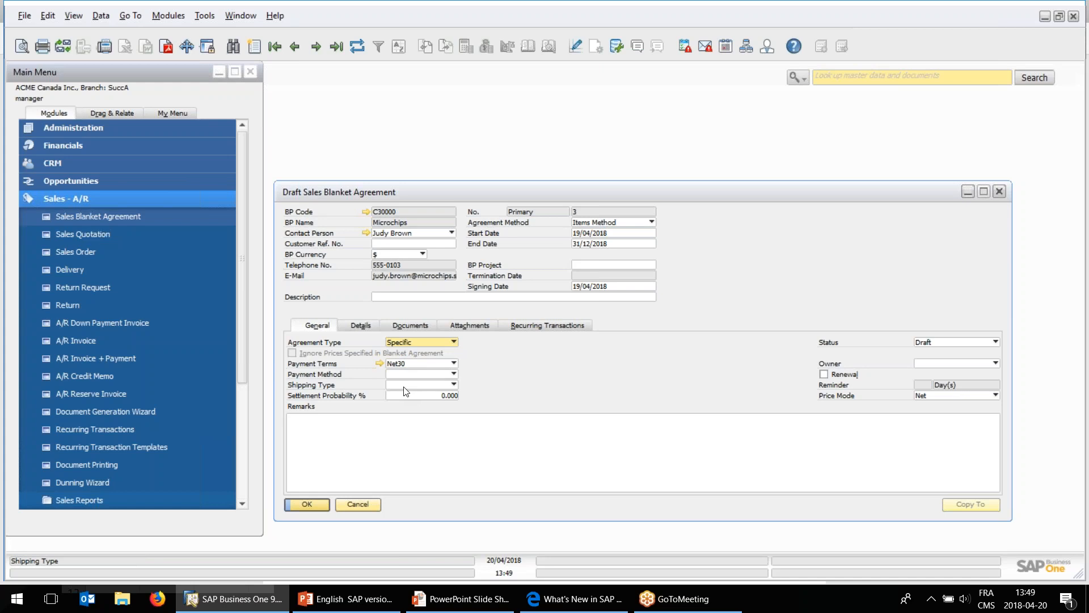
# Switch to the What's New PDF in Edge and read the bullet on blocking or warning when planned quantity or amount is exceeded.
pyautogui.click(569, 599)
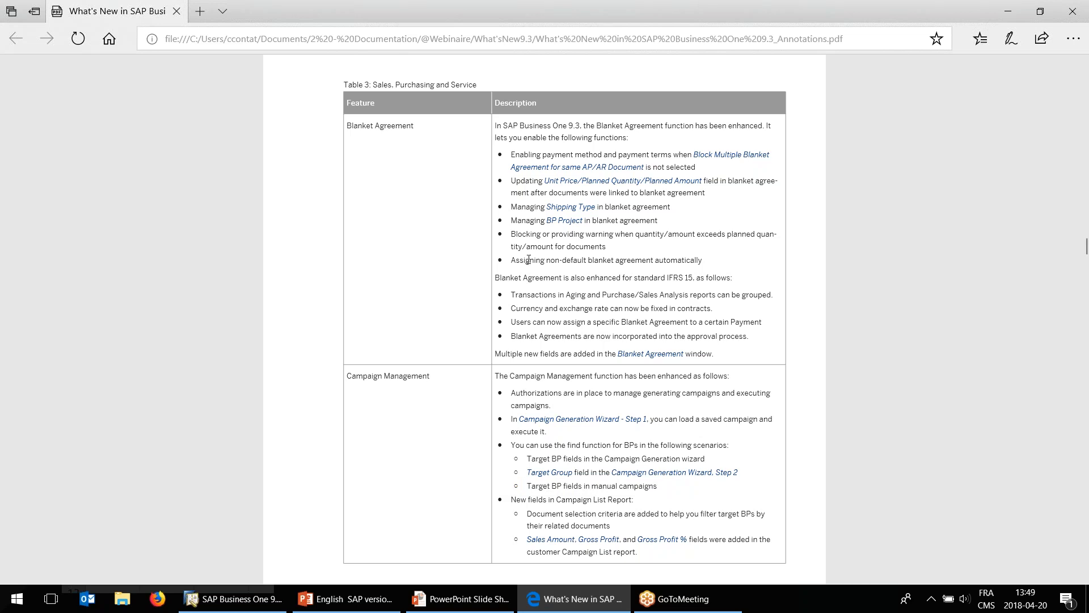
pyautogui.moveTo(523, 234)
pyautogui.mouseDown()
pyautogui.moveTo(552, 235)
pyautogui.moveTo(540, 235)
pyautogui.mouseUp()
pyautogui.click(655, 234)
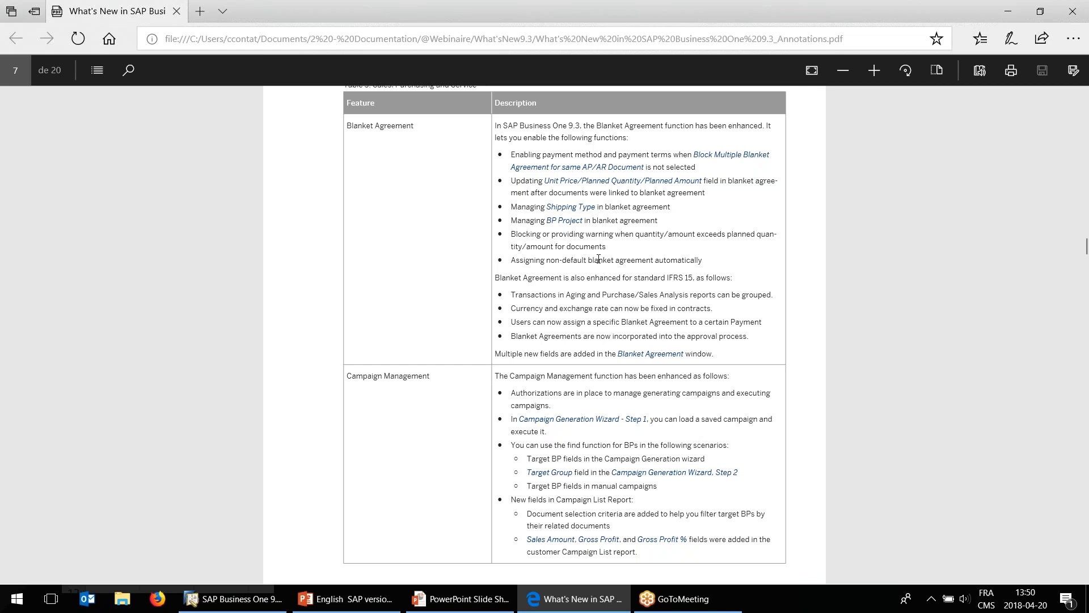
# Return to SAP Business One and examine the draft blanket agreement's status choices and its item line's planned quantity and unit price.
pyautogui.click(269, 596)
pyautogui.moveTo(400, 193); pyautogui.dragTo(398, 182)
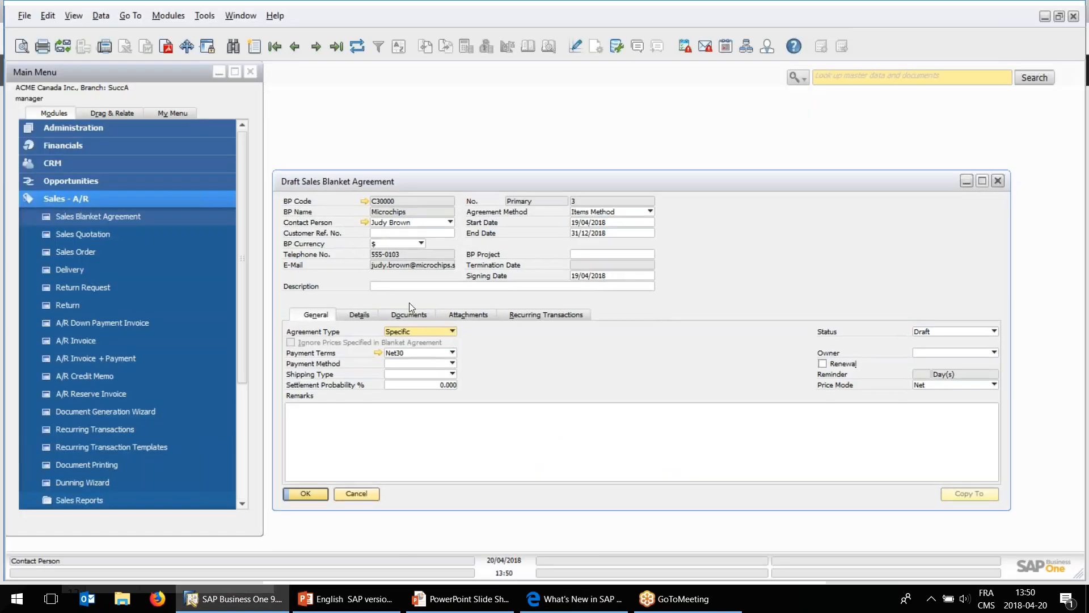
pyautogui.click(951, 333)
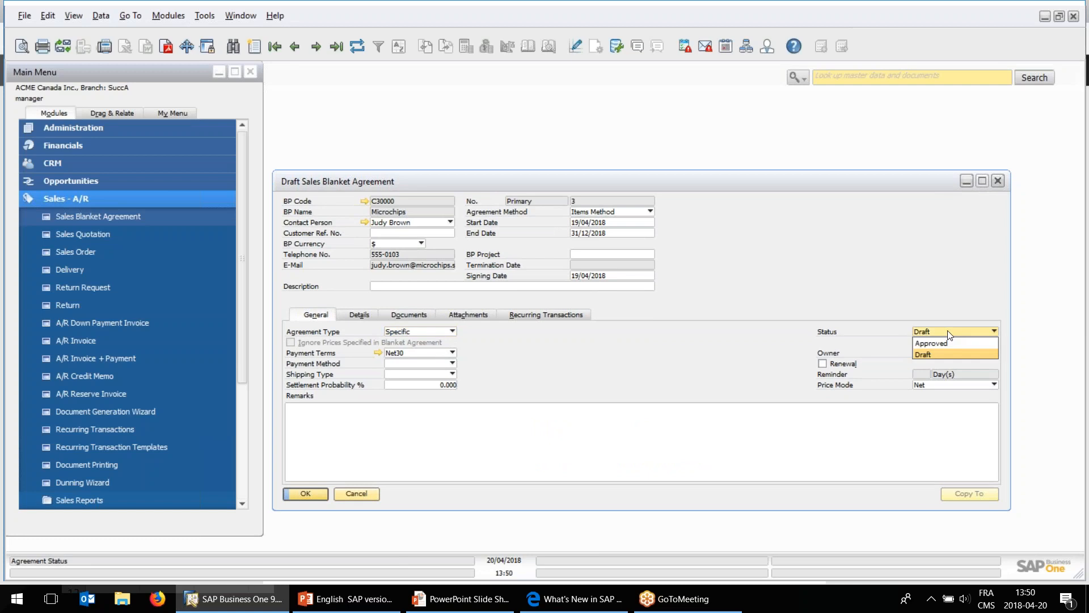
pyautogui.click(350, 318)
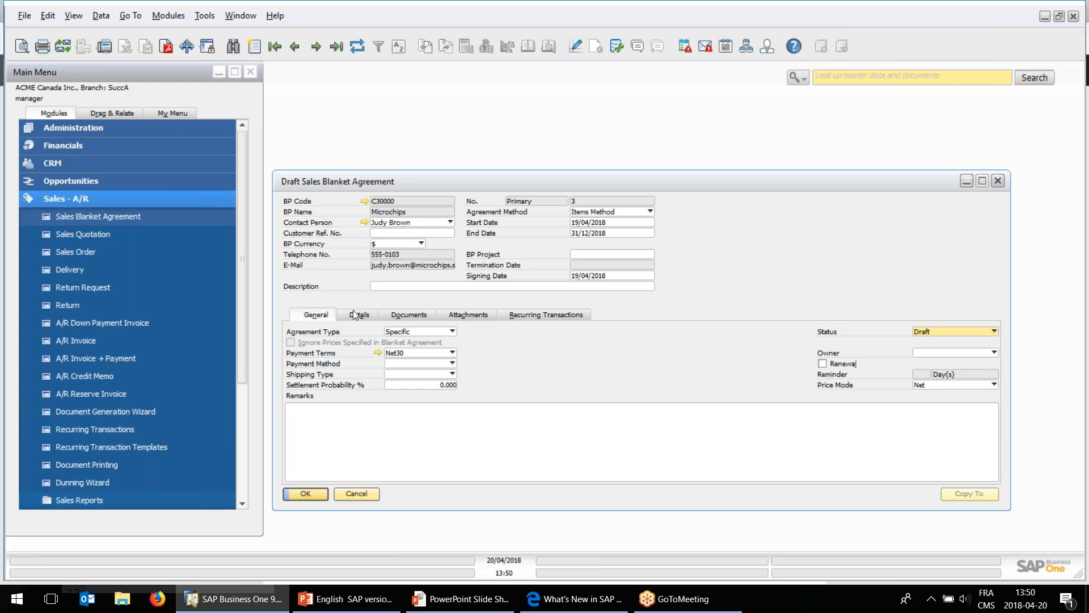
pyautogui.click(356, 315)
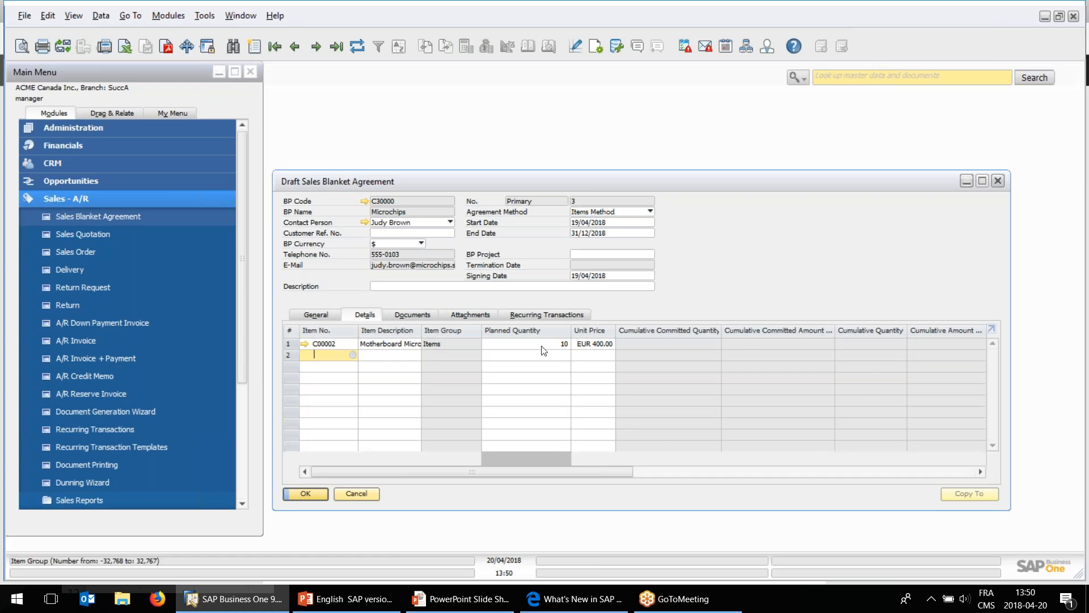
pyautogui.click(584, 343)
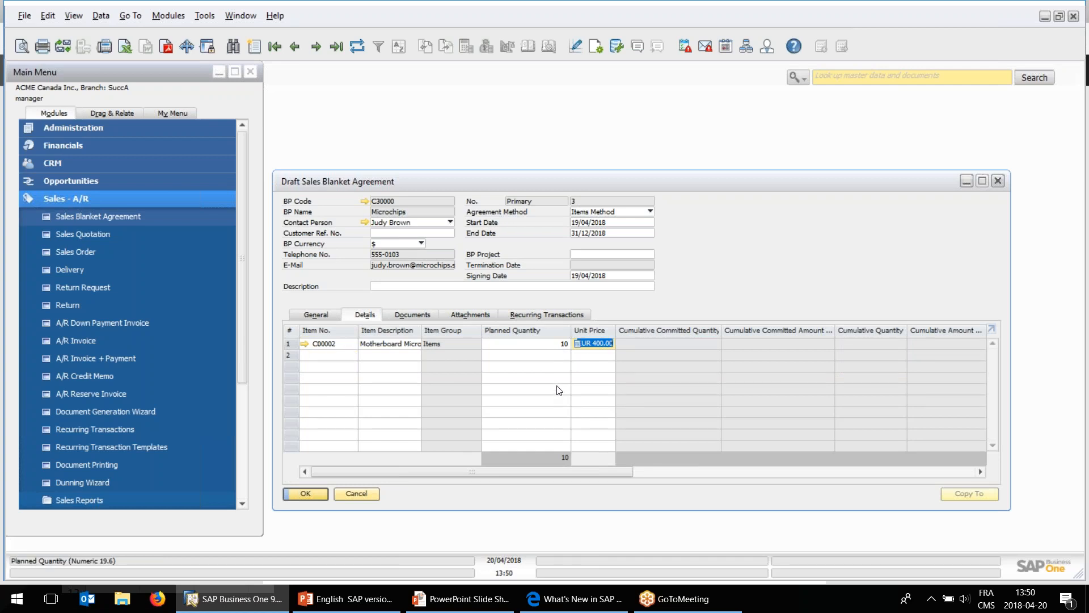
# Switch to the What's New PDF in Edge and read the IFRS 15 blanket agreement enhancements and the Campaign Management entry.
pyautogui.click(557, 597)
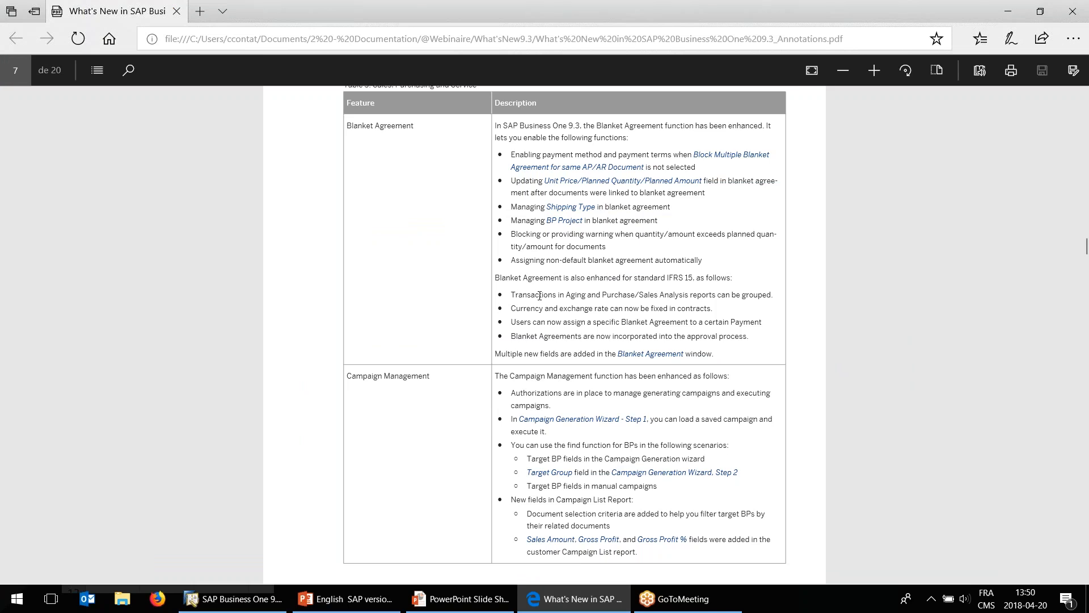
pyautogui.moveTo(511, 296); pyautogui.dragTo(544, 295)
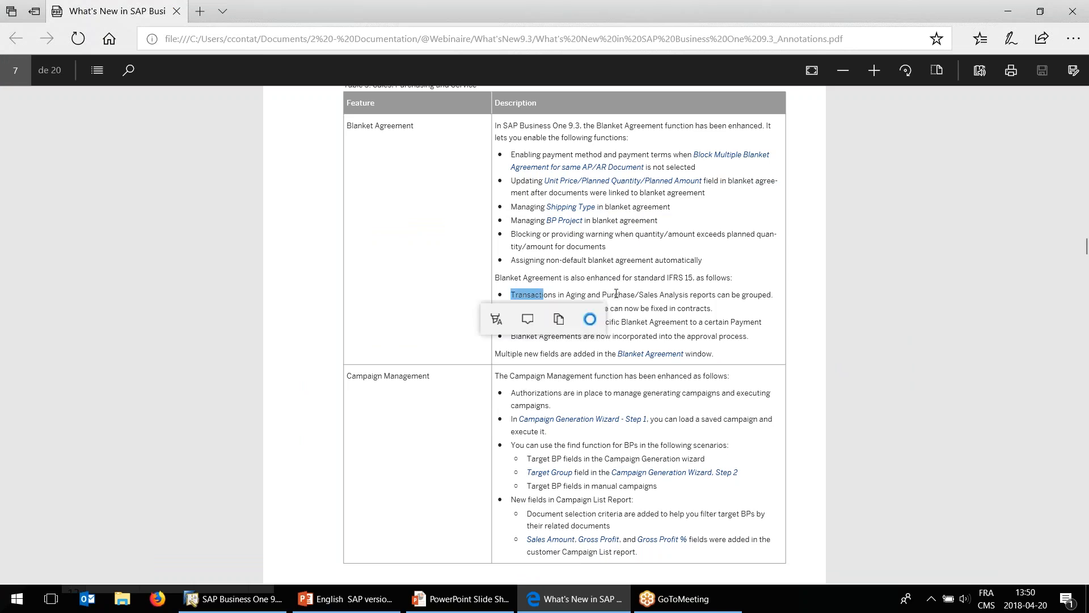
pyautogui.click(627, 294)
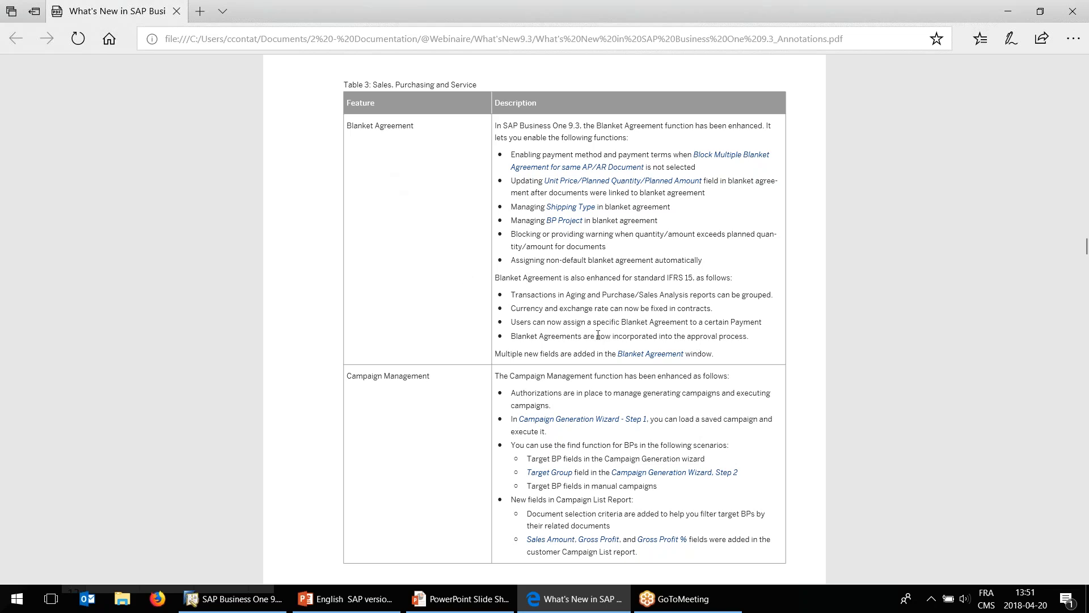
pyautogui.scroll(-1, 598, 335)
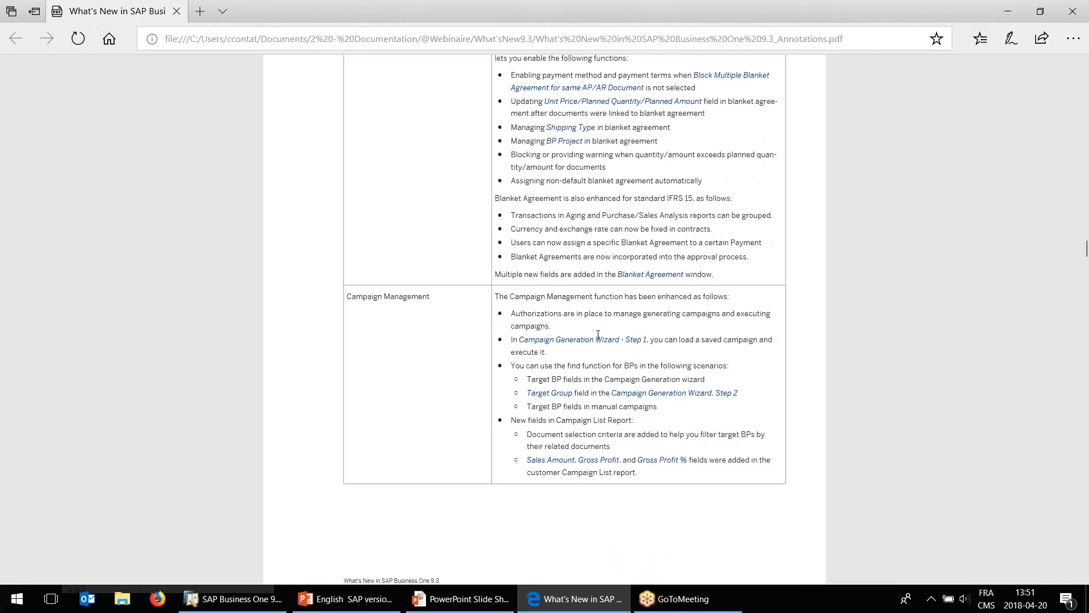
pyautogui.scroll(-1, 598, 334)
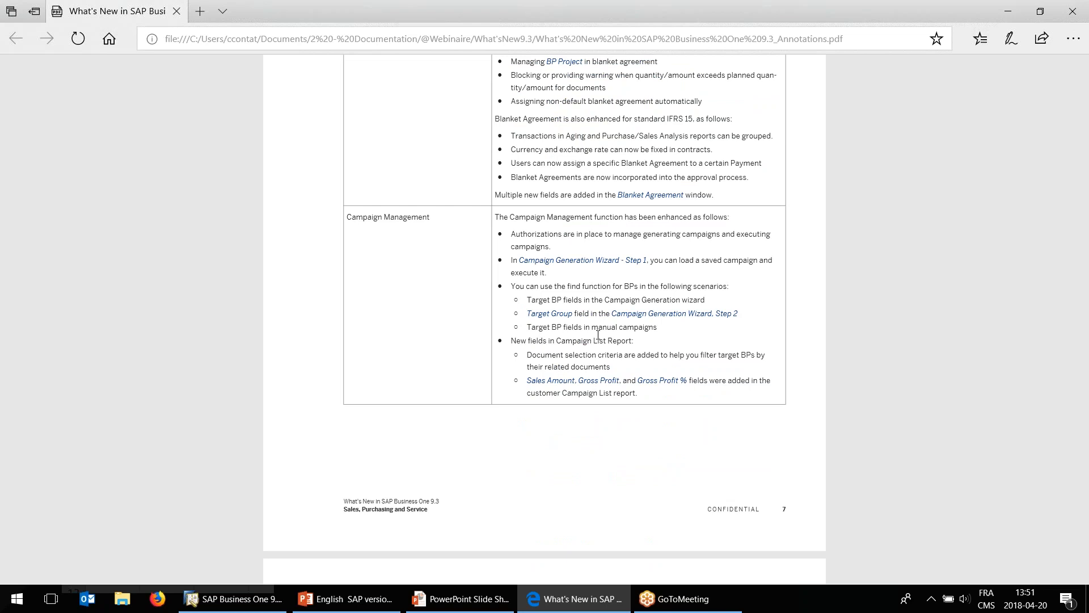
# Review the Campaign Management entry in the What's New PDF, return to SAP Business One and cancel the draft sales blanket agreement window.
pyautogui.scroll(2, 598, 335)
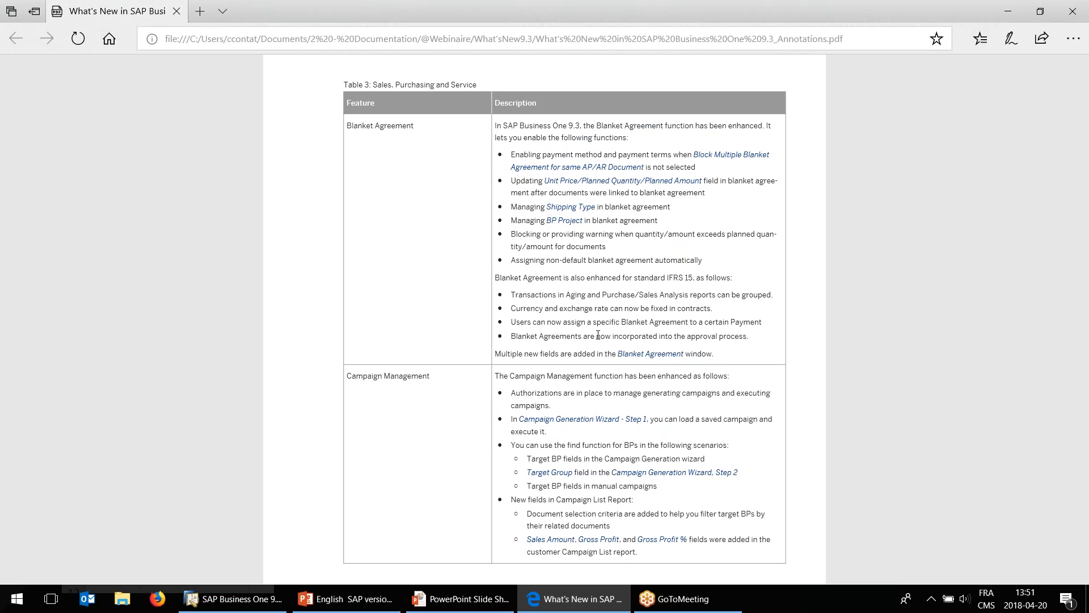
pyautogui.scroll(-1, 598, 334)
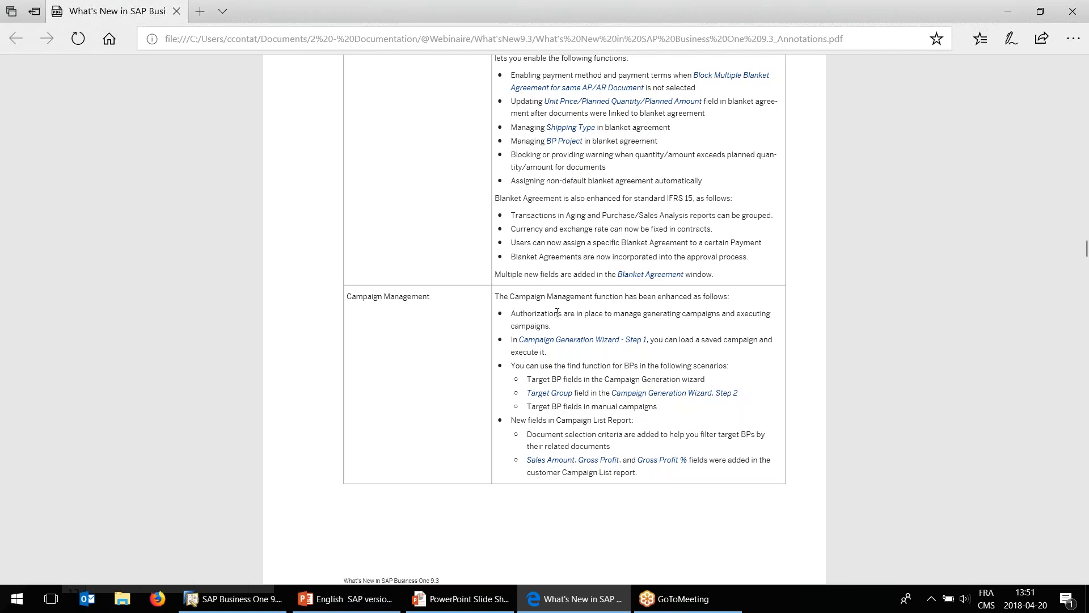
pyautogui.click(233, 599)
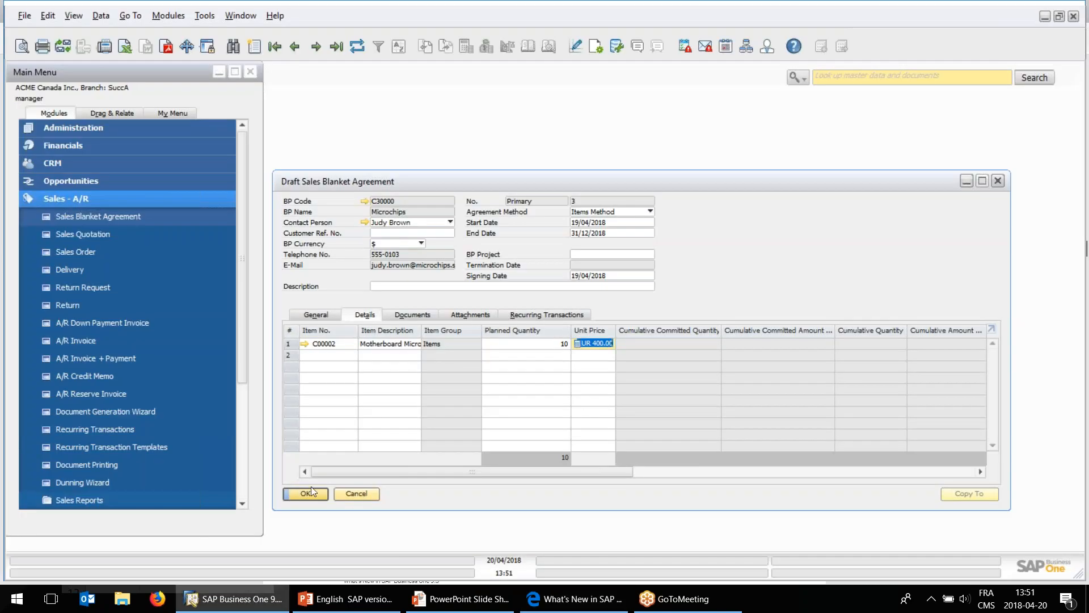
pyautogui.click(353, 495)
pyautogui.click(91, 199)
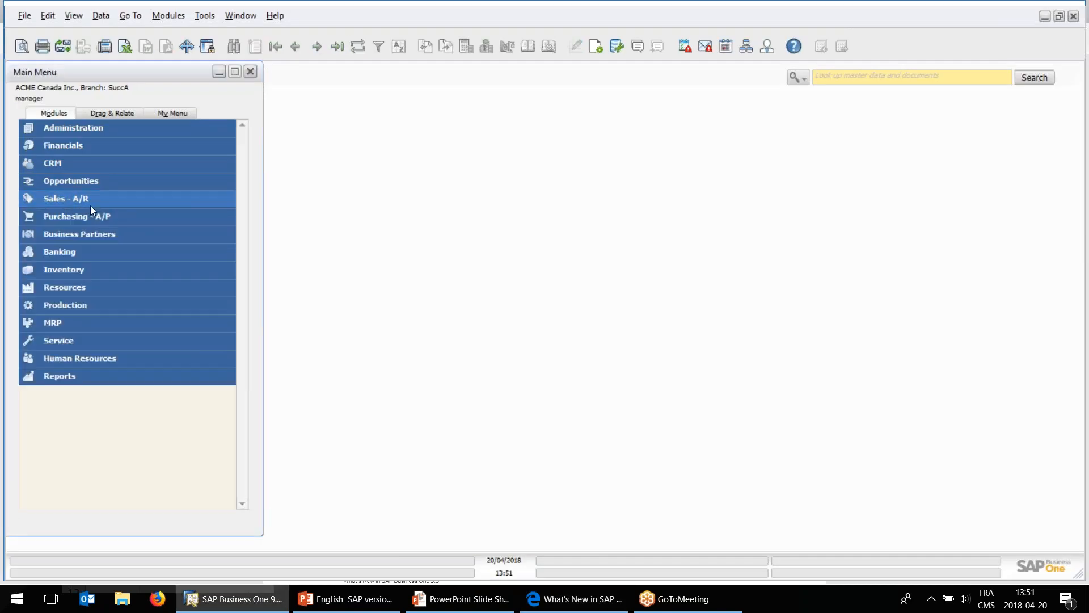
# Open the Campaign window under Business Partners and display the Promo Mai 2018 campaign.
pyautogui.click(80, 234)
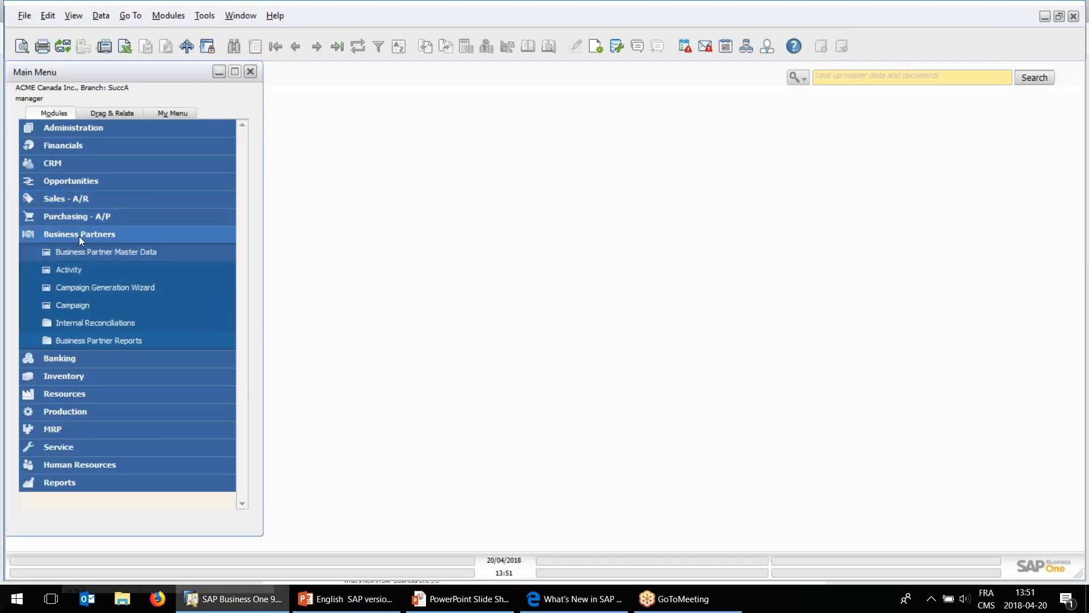
pyautogui.click(77, 305)
pyautogui.moveTo(400, 98); pyautogui.dragTo(420, 146)
pyautogui.click(284, 44)
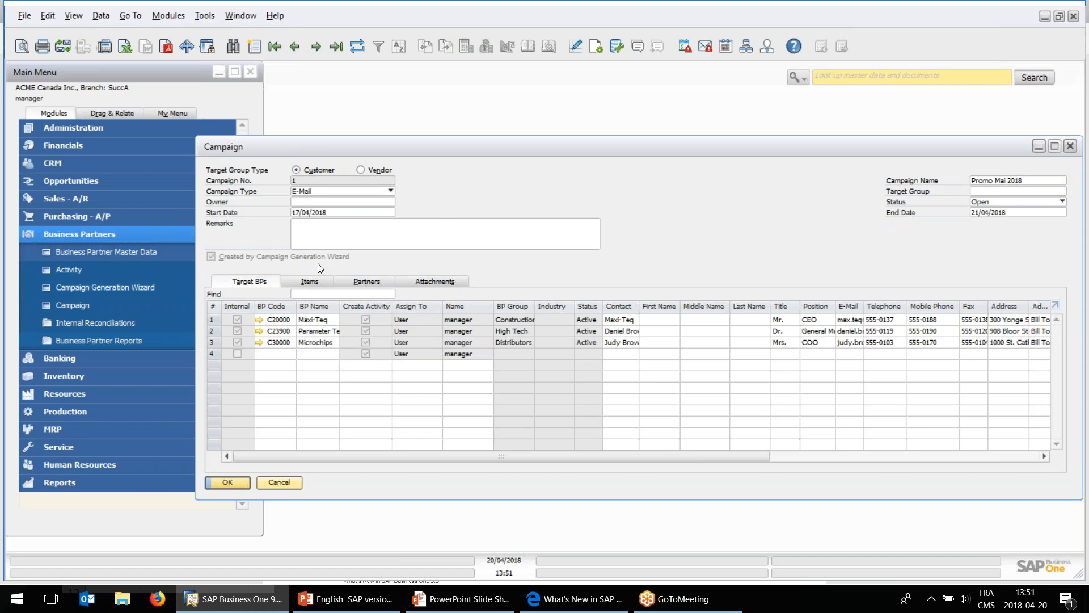
pyautogui.moveTo(450, 147); pyautogui.dragTo(424, 146)
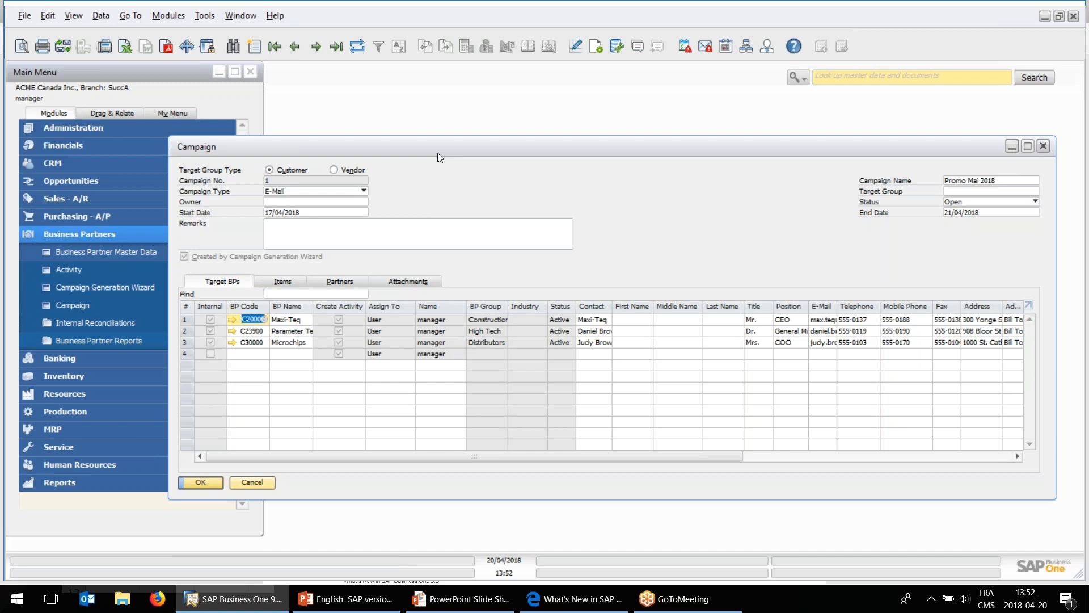
pyautogui.moveTo(433, 153); pyautogui.dragTo(424, 152)
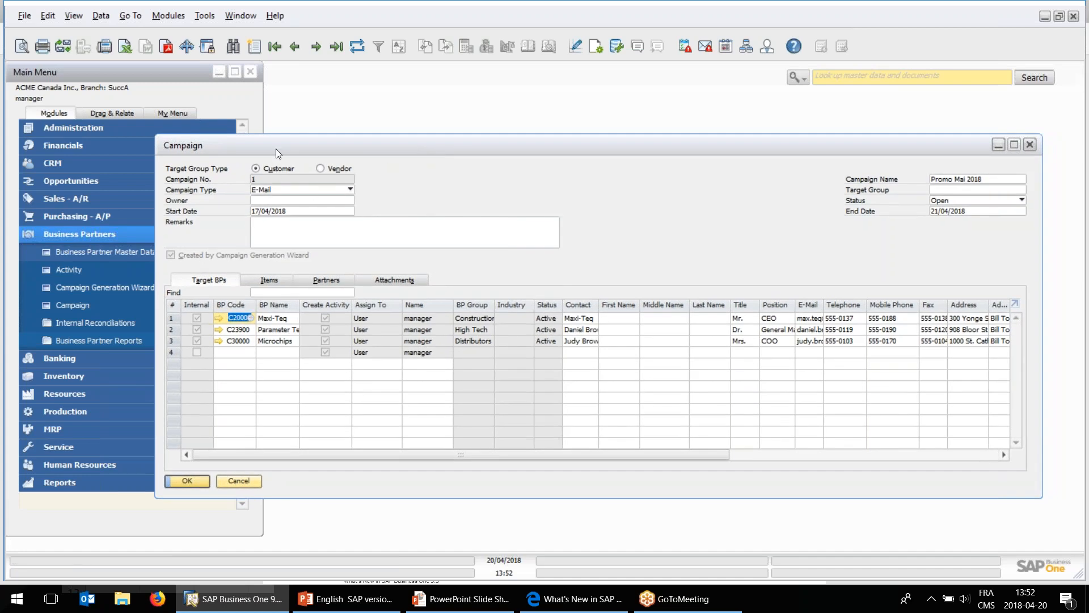
pyautogui.moveTo(271, 147); pyautogui.dragTo(261, 142)
# Examine the campaign's target business partners and its promoted items, widening the Campaign window to show more target BP columns.
pyautogui.click(229, 335)
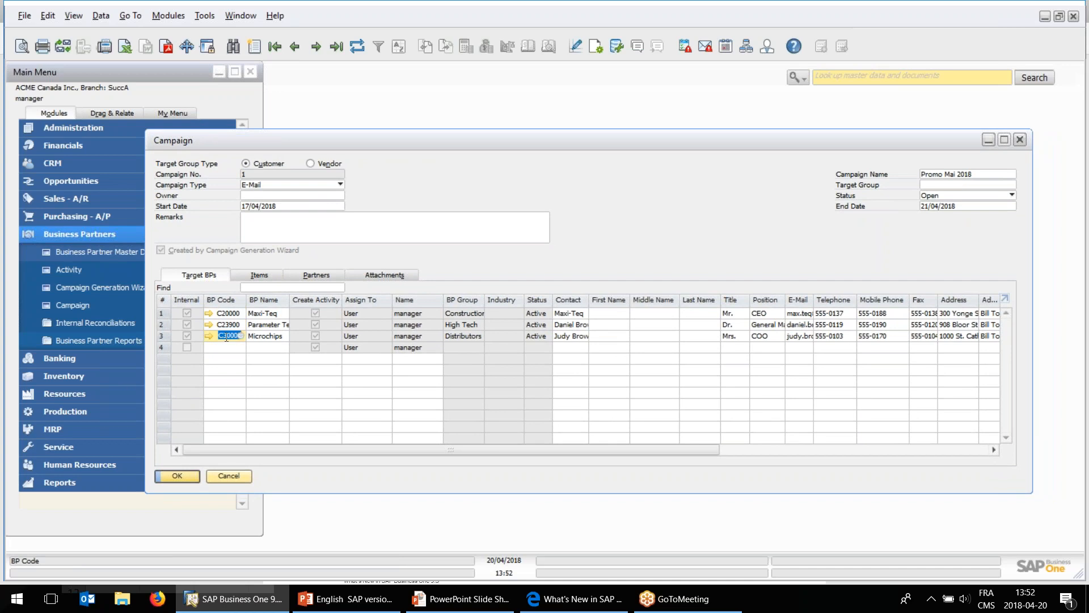
pyautogui.click(254, 277)
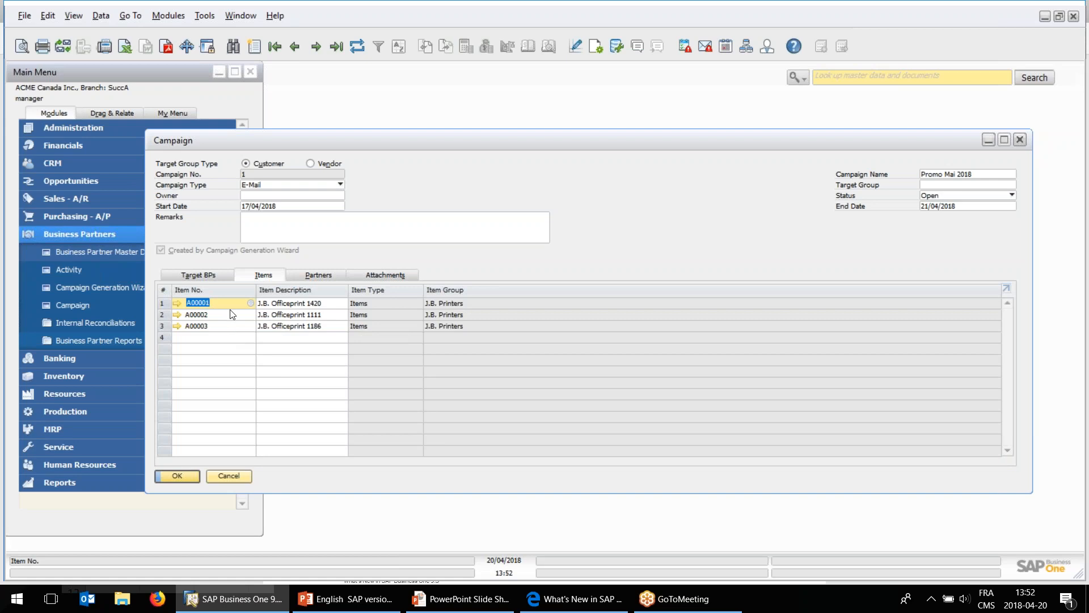
pyautogui.click(220, 278)
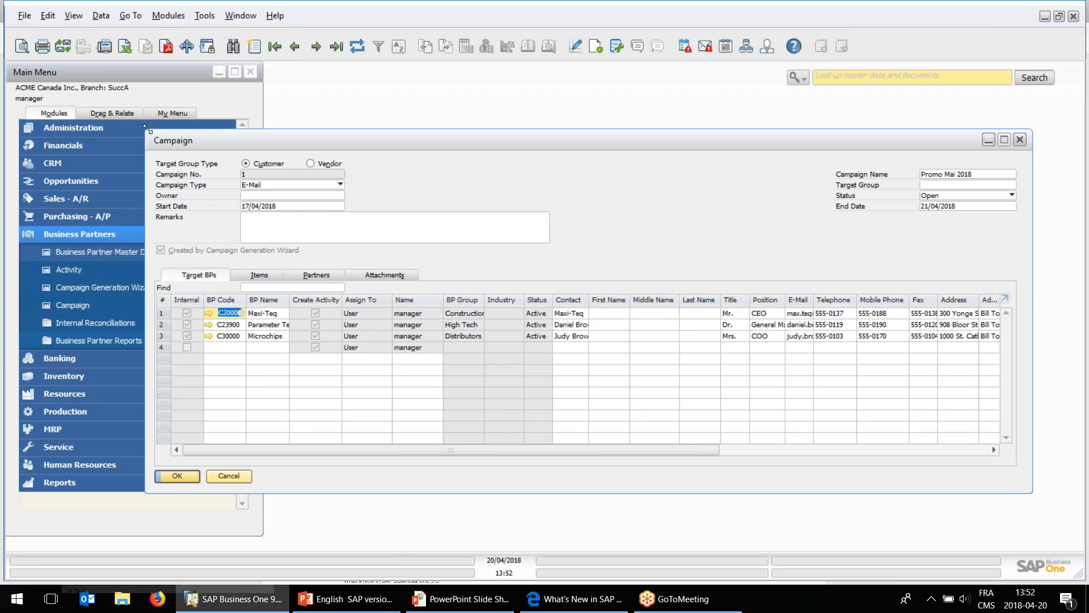
pyautogui.moveTo(147, 129); pyautogui.dragTo(83, 121)
pyautogui.moveTo(262, 135); pyautogui.dragTo(272, 136)
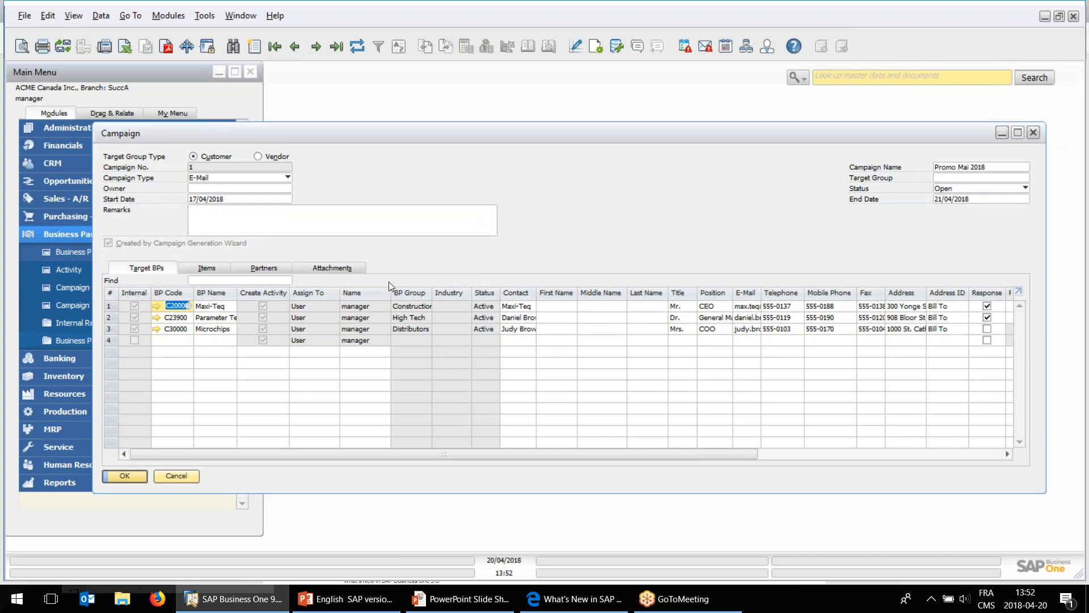
# Examine the Response Type and Document Type choices on the Maxi-Teq row, keeping Interested and A/R Invoices.
pyautogui.moveTo(621, 454); pyautogui.dragTo(862, 451)
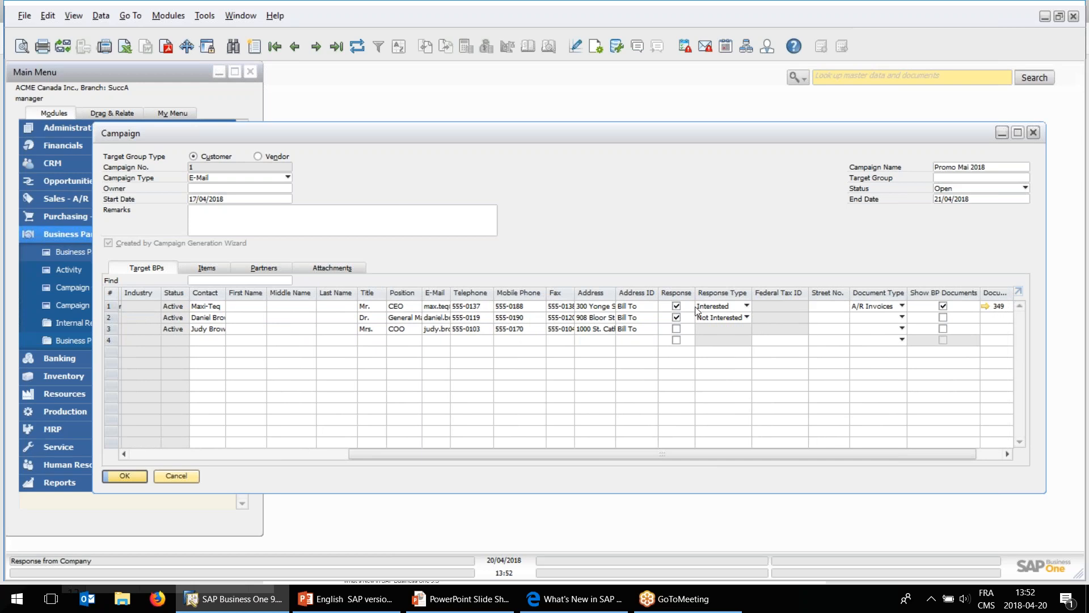
pyautogui.click(721, 308)
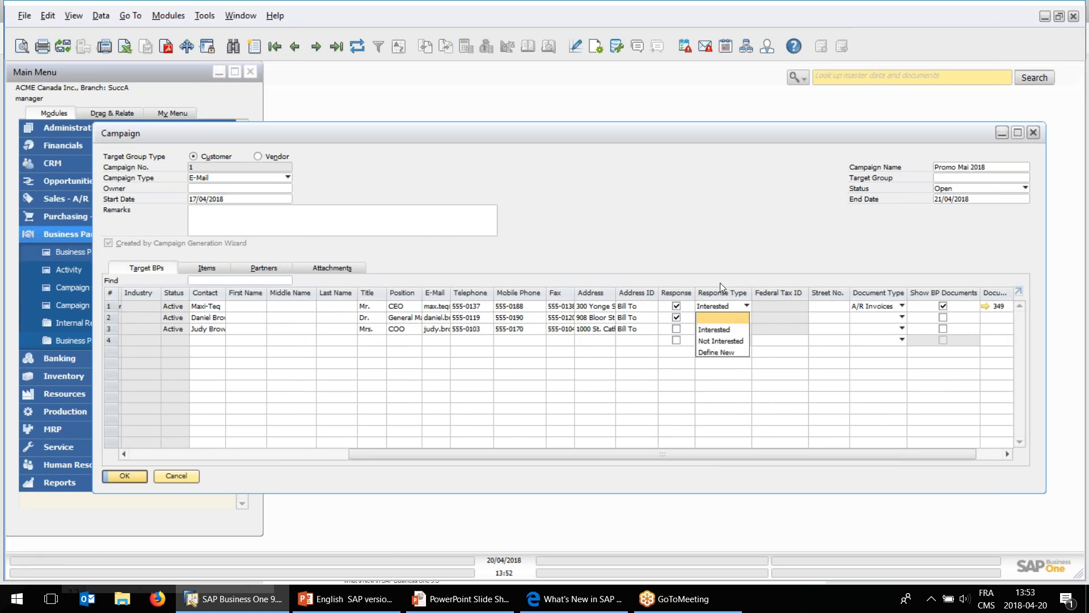
pyautogui.click(720, 340)
pyautogui.moveTo(816, 458); pyautogui.dragTo(864, 454)
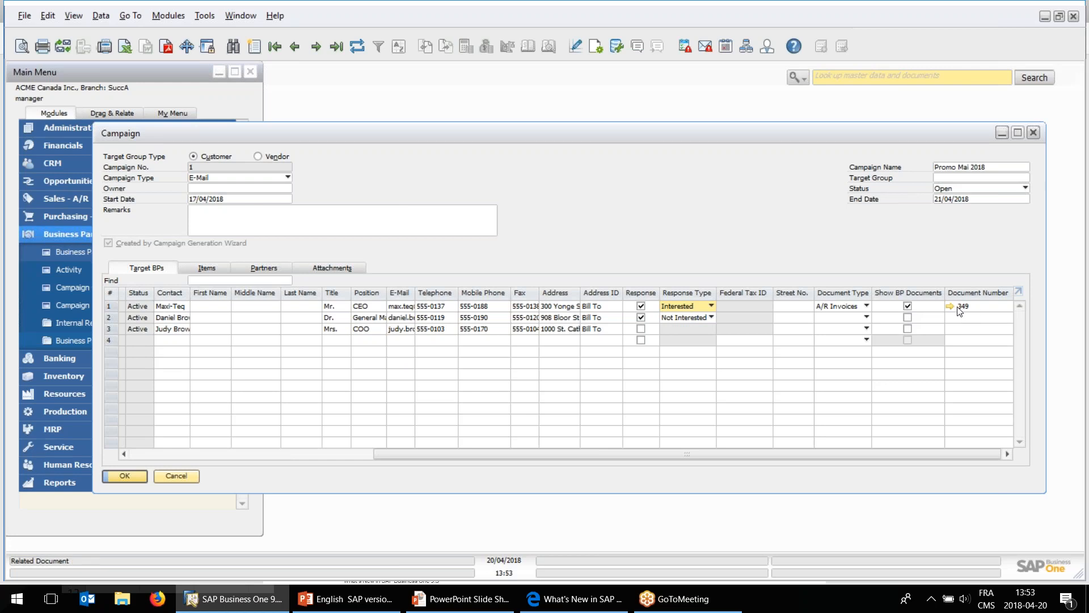
pyautogui.click(865, 306)
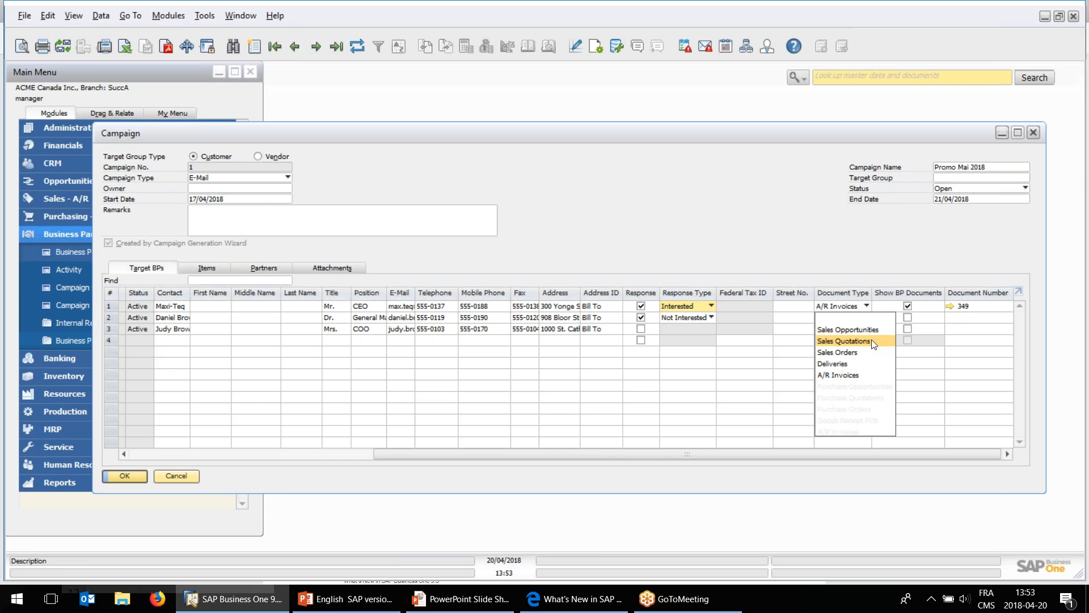
pyautogui.click(879, 257)
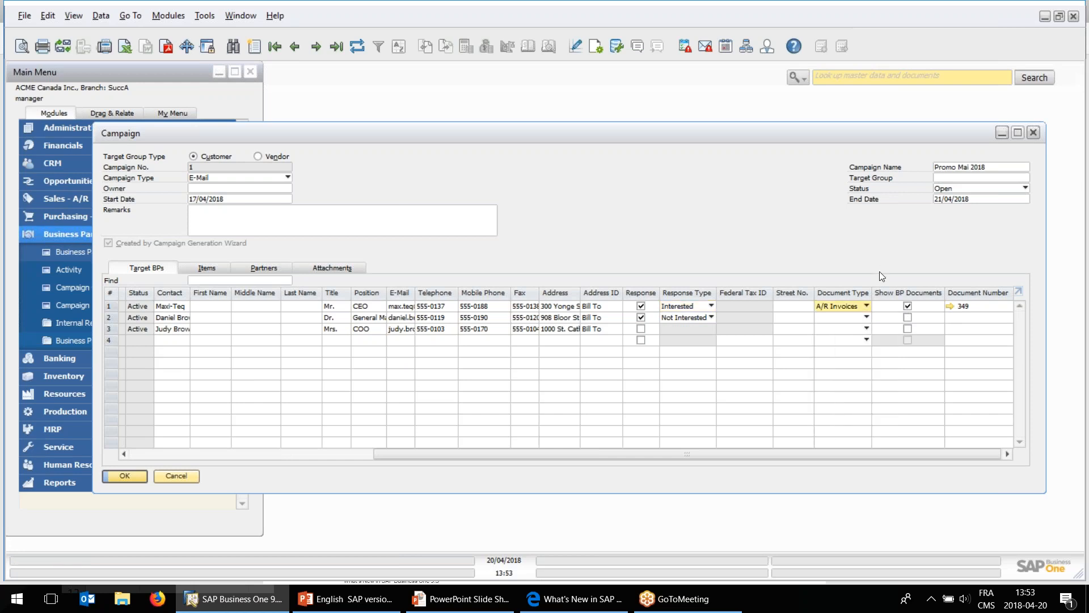
# View the A/R invoice linked to the Maxi-Teq row, and close both the invoice and the campaign without changes.
pyautogui.click(950, 306)
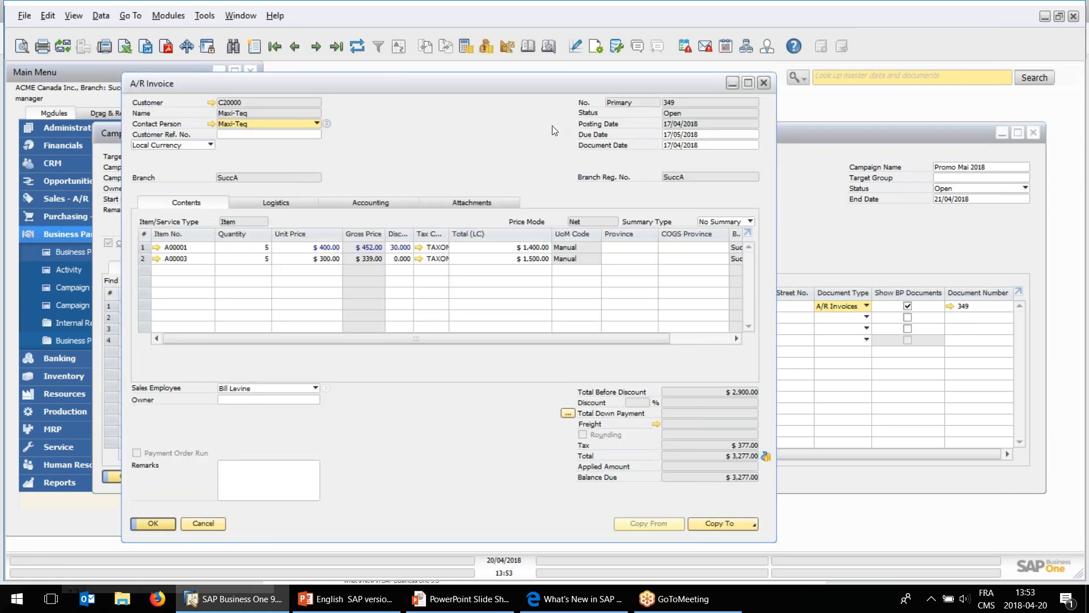
pyautogui.click(203, 523)
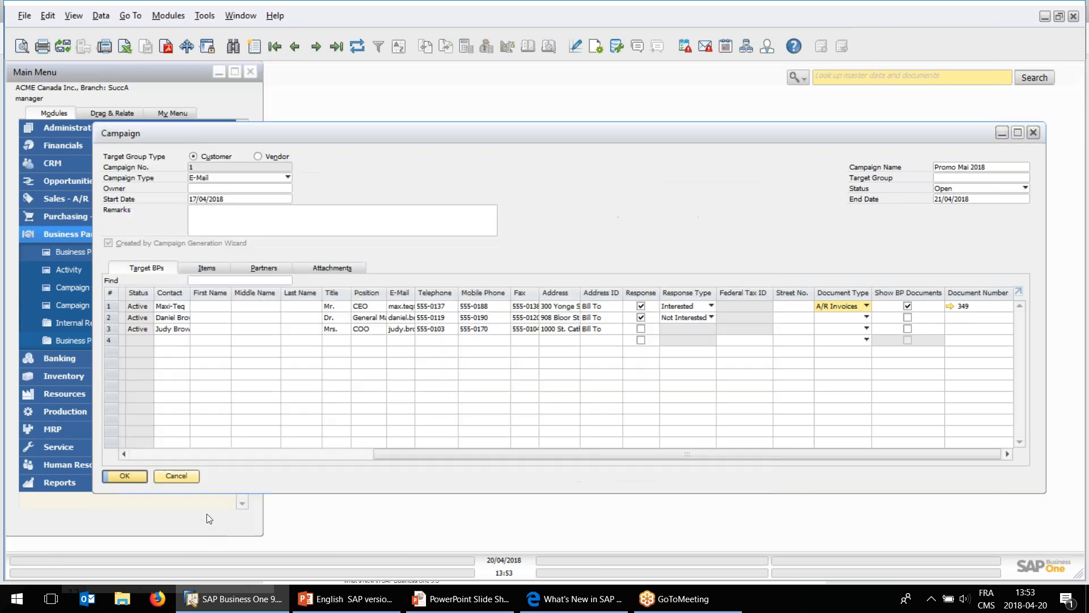
pyautogui.click(187, 479)
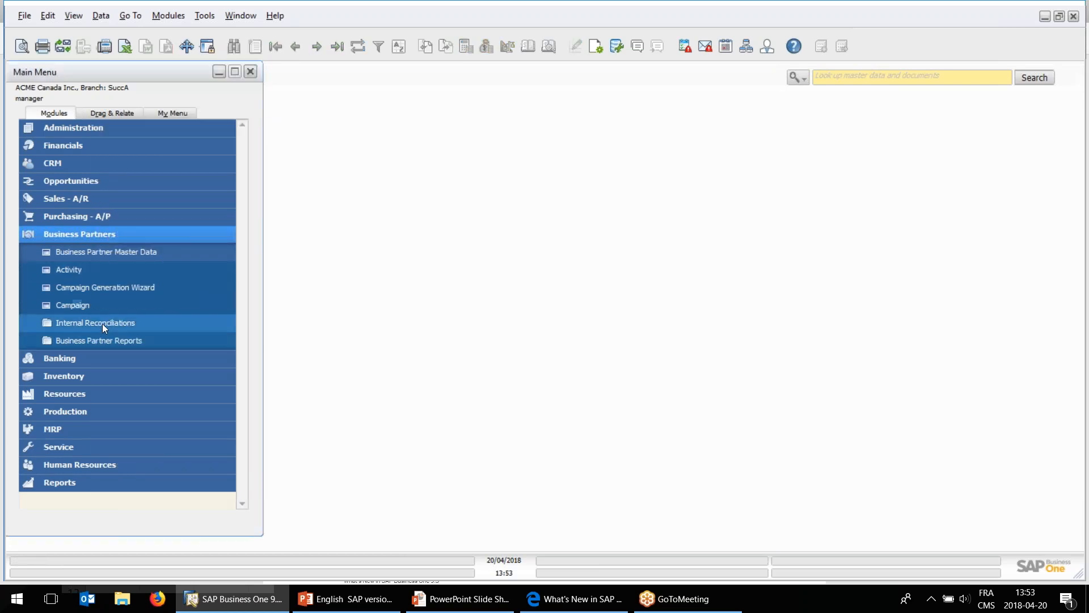
# Open the Campaigns List report criteria and examine the Response Type and Documents filter choices, cancelling both selections.
pyautogui.click(101, 339)
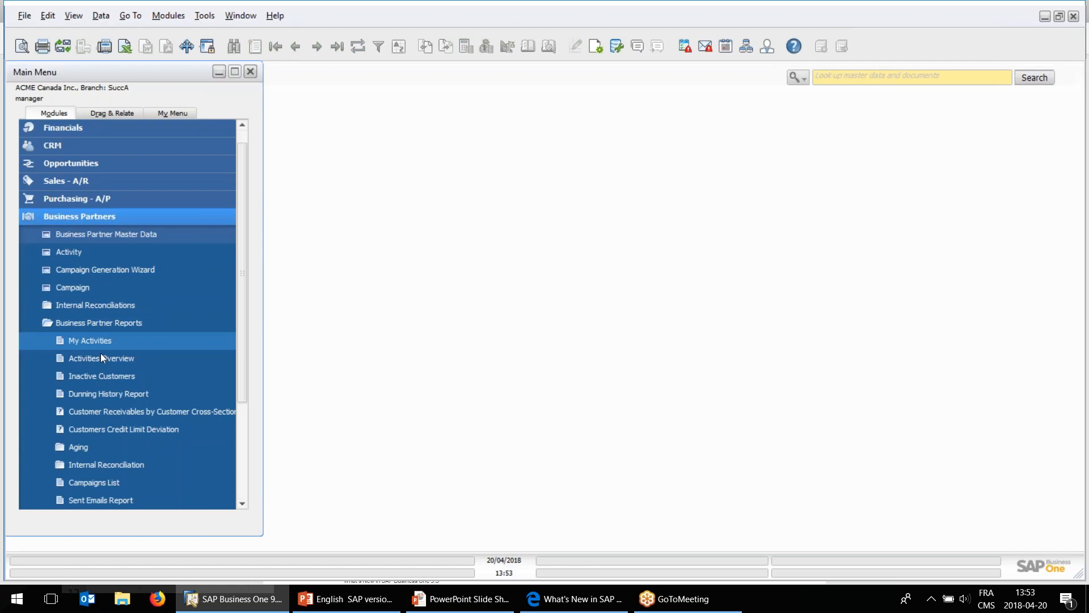
pyautogui.click(105, 482)
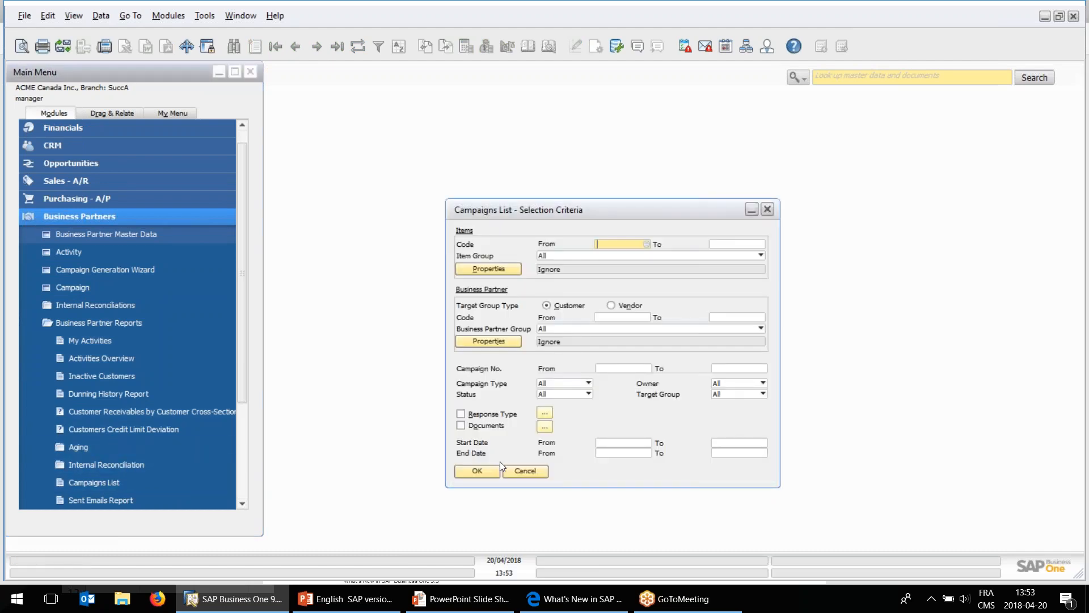
pyautogui.click(545, 413)
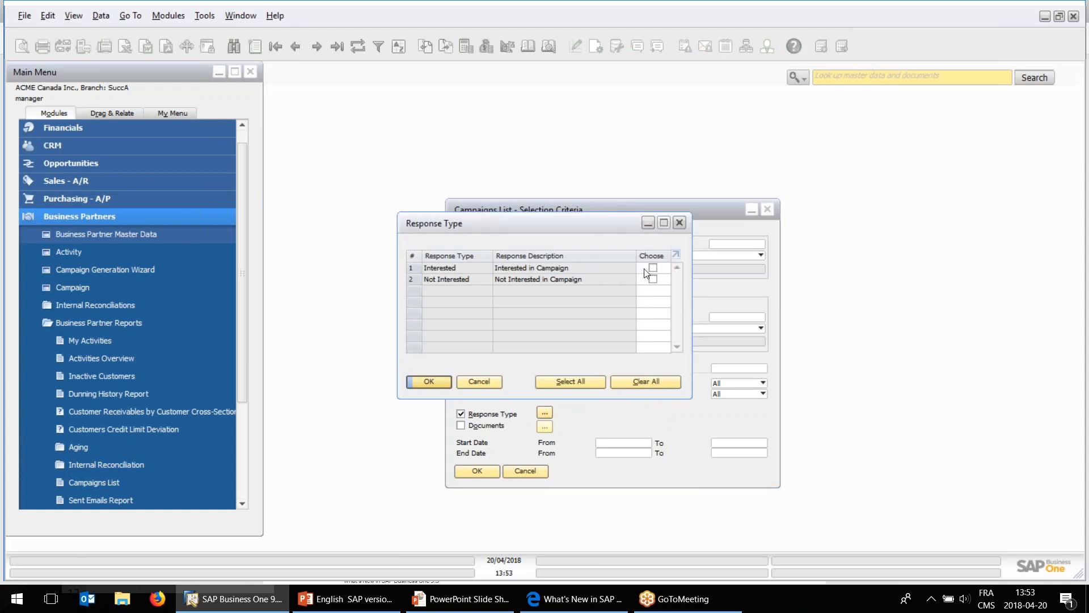
pyautogui.click(481, 381)
pyautogui.click(545, 427)
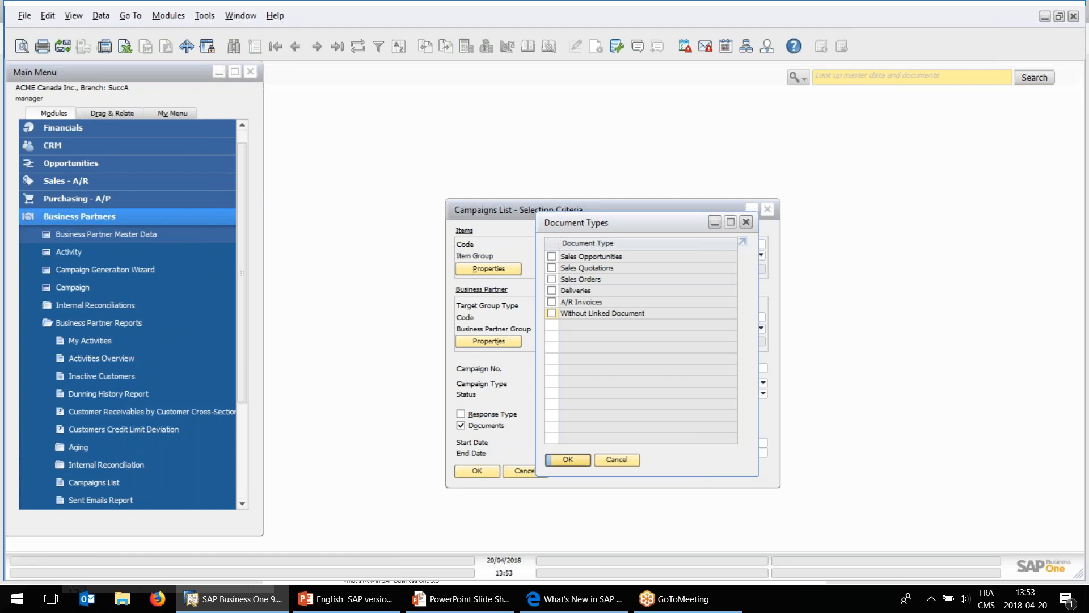
pyautogui.click(624, 461)
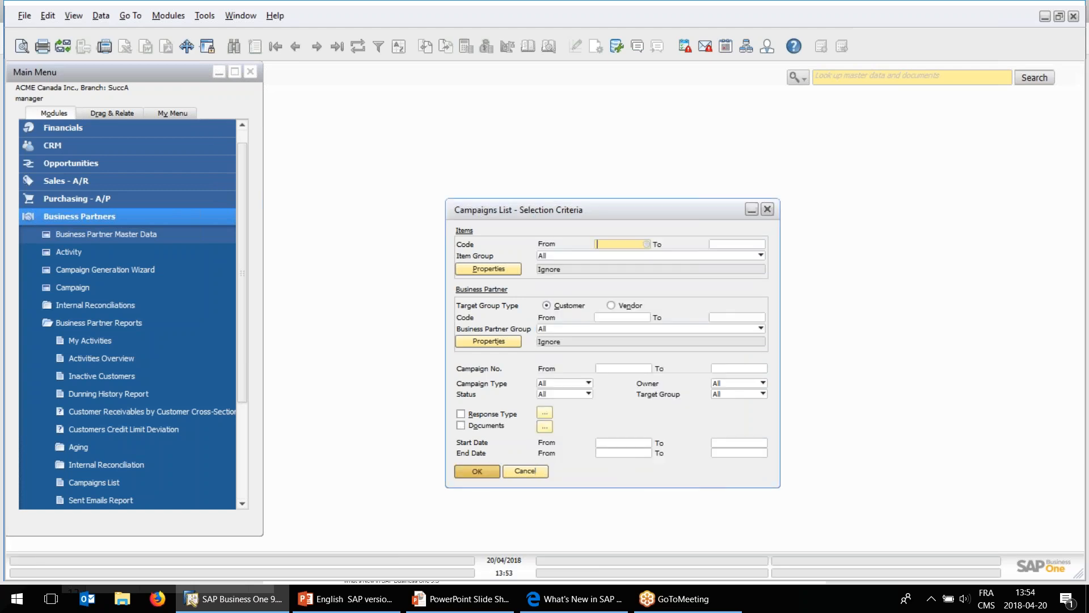
# Run the Campaigns List report unfiltered and examine Promo Mai 2018's partners, linked document, sales amount, gross profit, response and opportunity columns.
pyautogui.click(477, 471)
pyautogui.moveTo(356, 186); pyautogui.dragTo(350, 187)
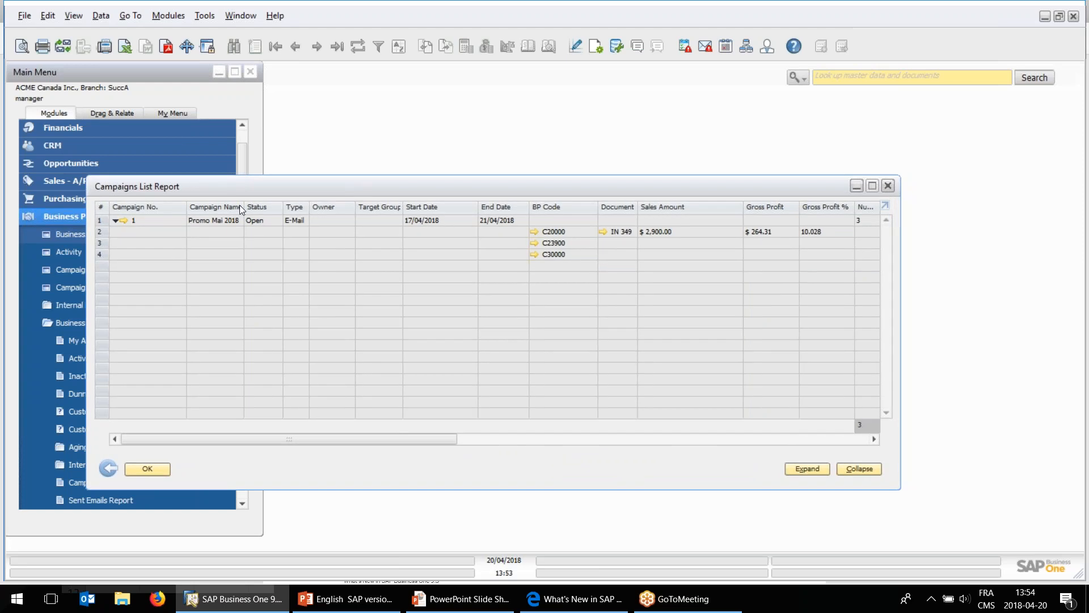
pyautogui.click(224, 220)
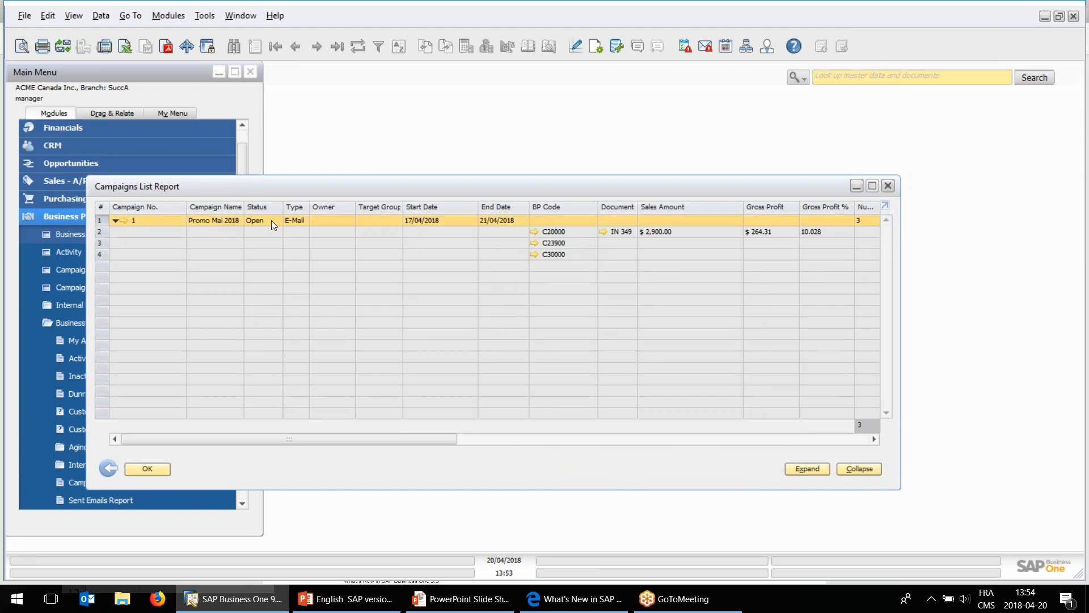
pyautogui.moveTo(440, 441); pyautogui.dragTo(562, 434)
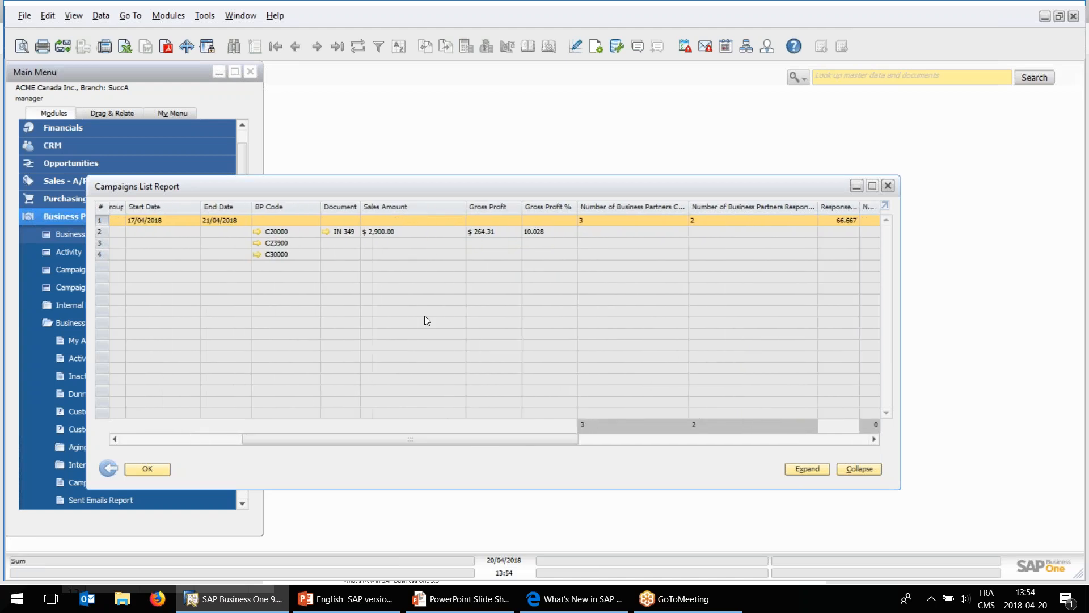
pyautogui.click(286, 242)
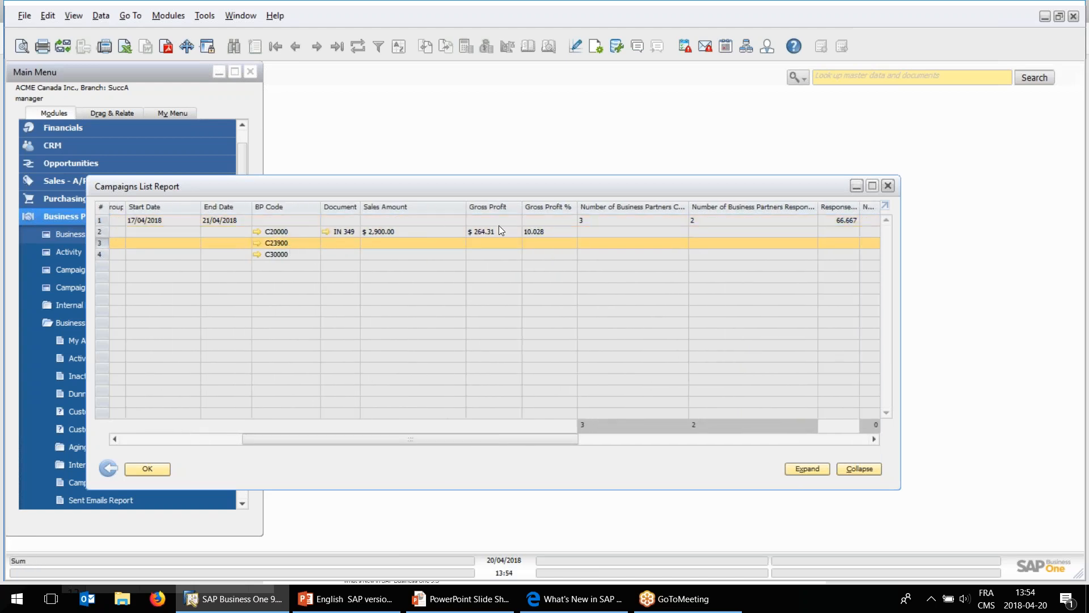
pyautogui.click(594, 223)
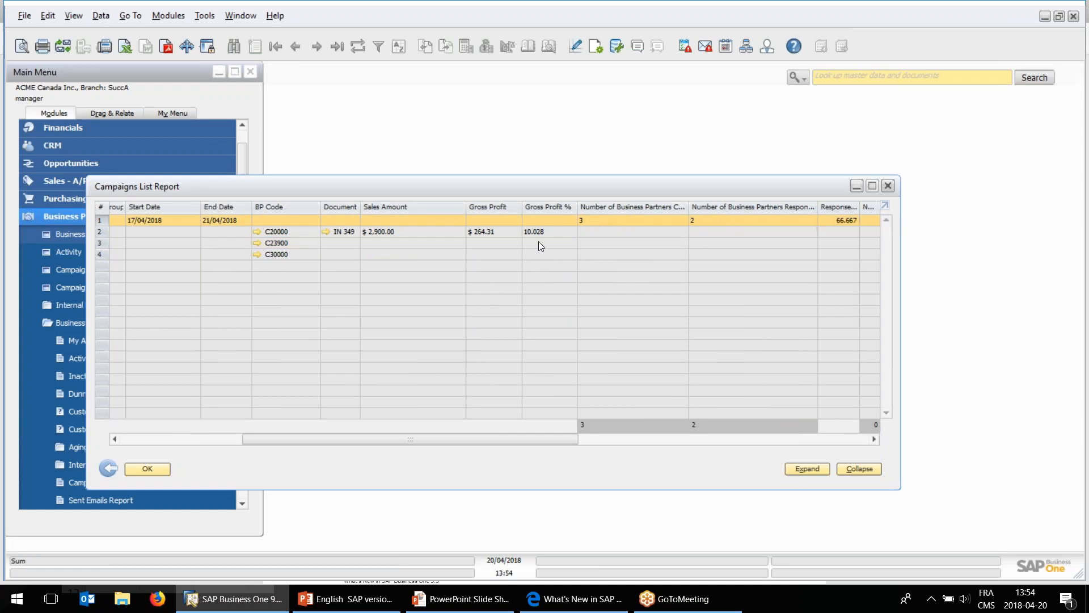
pyautogui.click(382, 231)
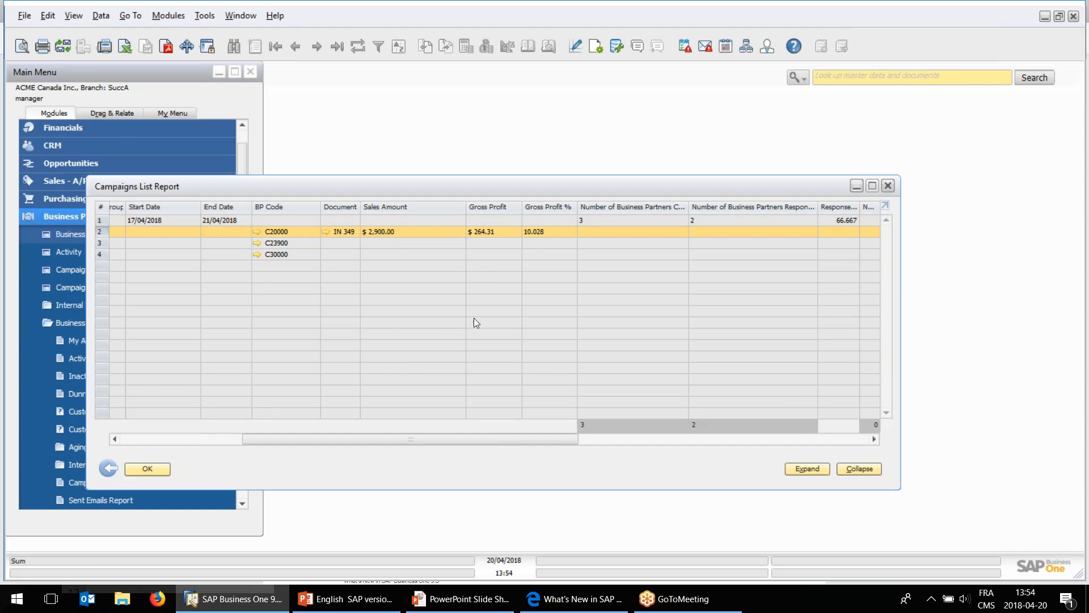
pyautogui.moveTo(560, 441); pyautogui.dragTo(860, 434)
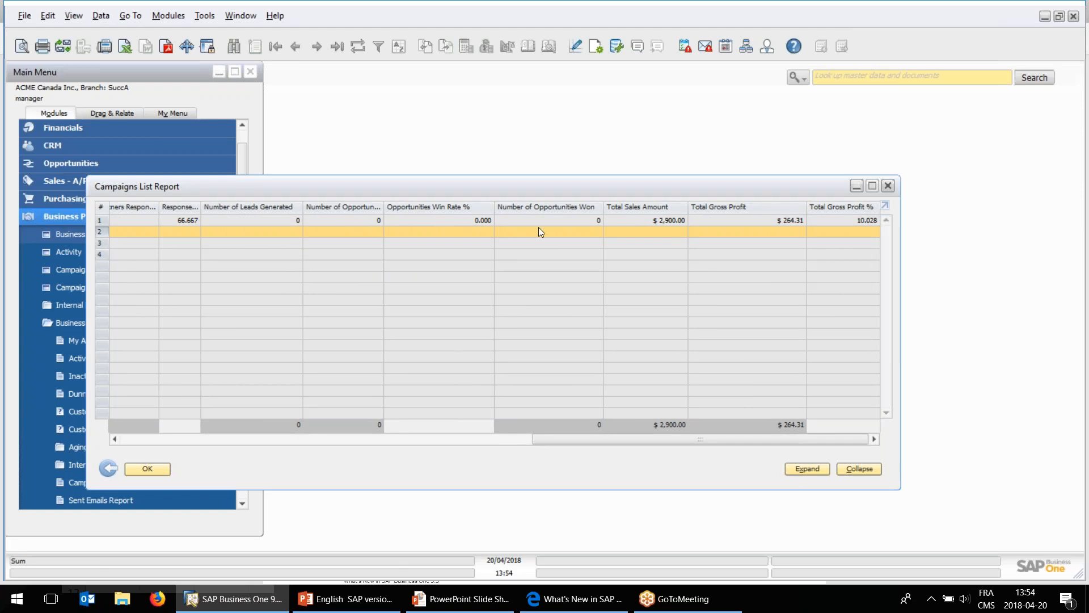
pyautogui.moveTo(780, 438); pyautogui.dragTo(349, 438)
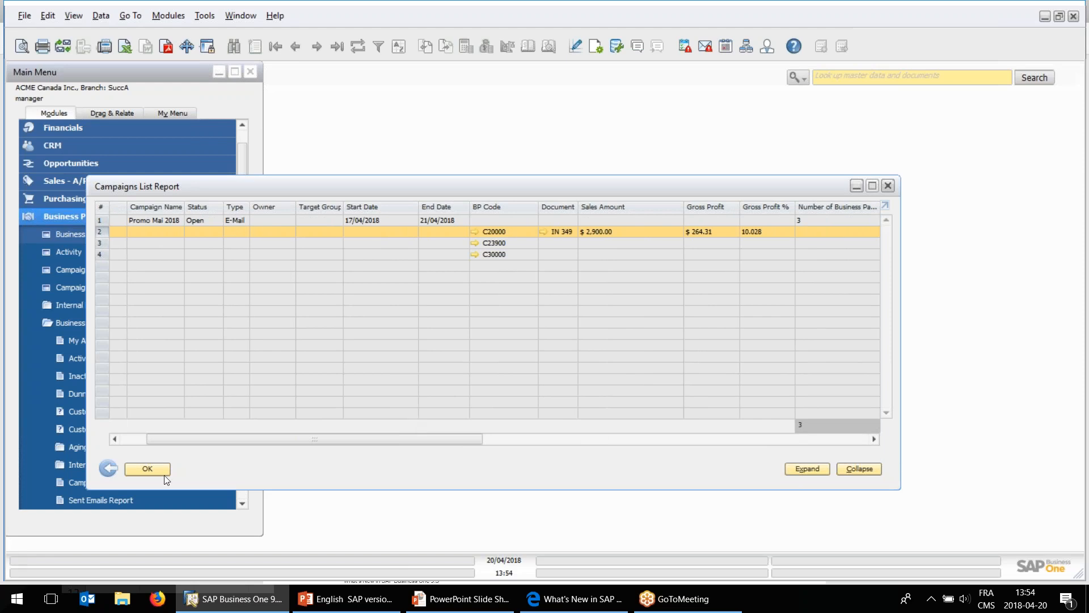
# Close the Campaigns List report and its selection criteria, and switch to the What's New PDF in Edge.
pyautogui.click(112, 468)
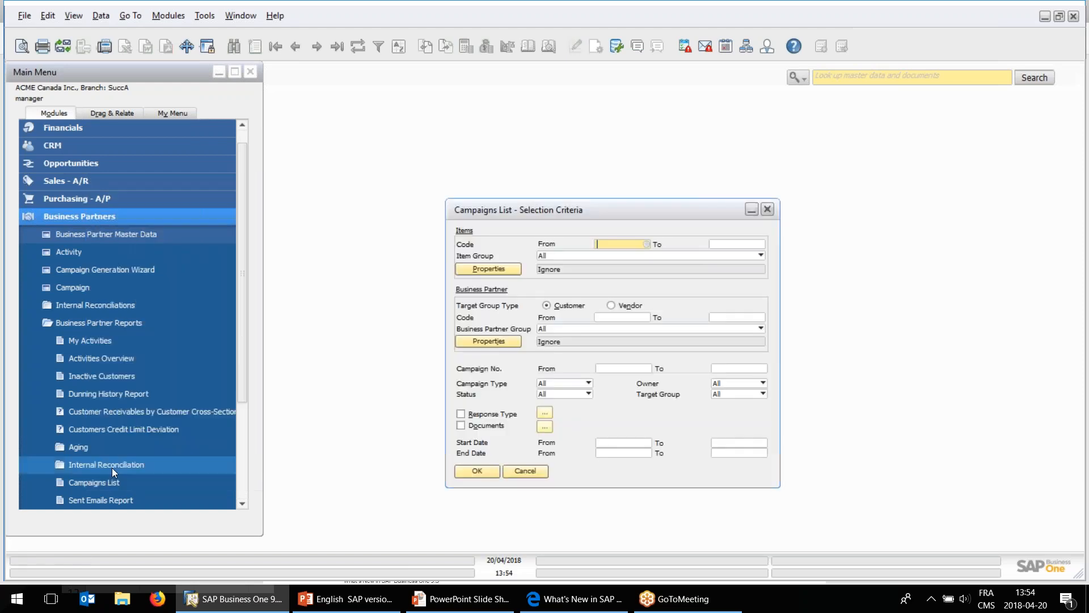
pyautogui.click(525, 470)
pyautogui.click(576, 598)
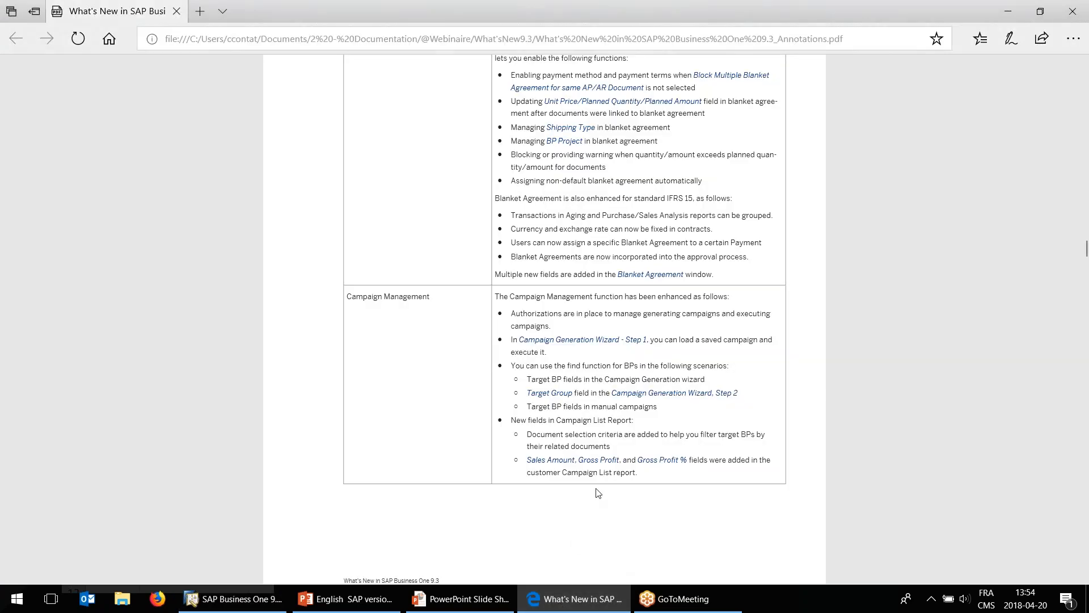
# Go to the Return Material Agreement (RMA) feature in the What's New PDF and highlight its title.
pyautogui.scroll(-2, 590, 477)
pyautogui.scroll(-3, 573, 414)
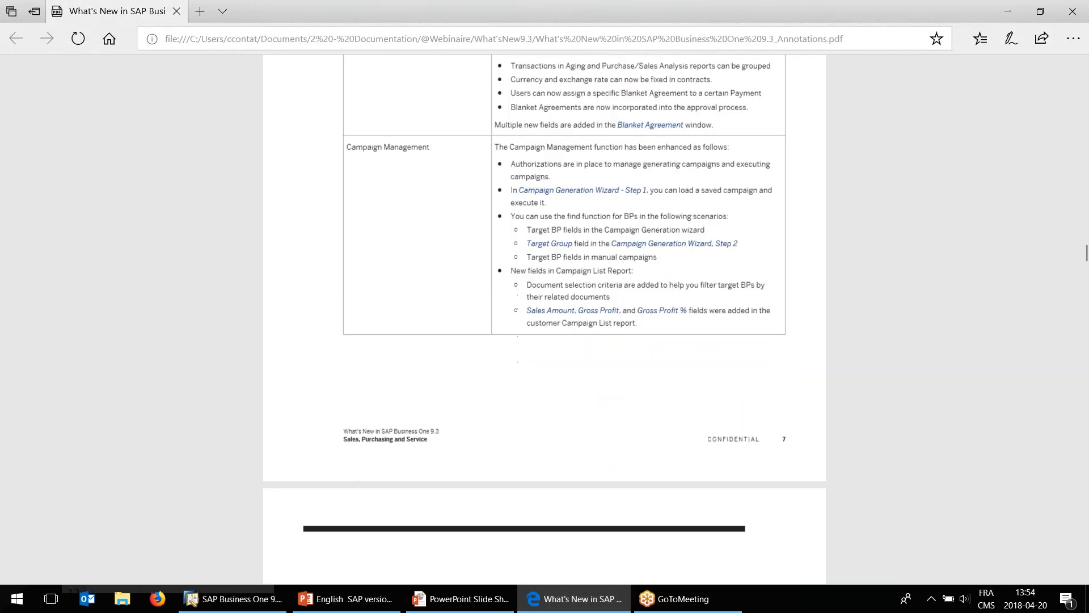
pyautogui.scroll(-7, 545, 329)
pyautogui.moveTo(312, 138); pyautogui.dragTo(427, 138)
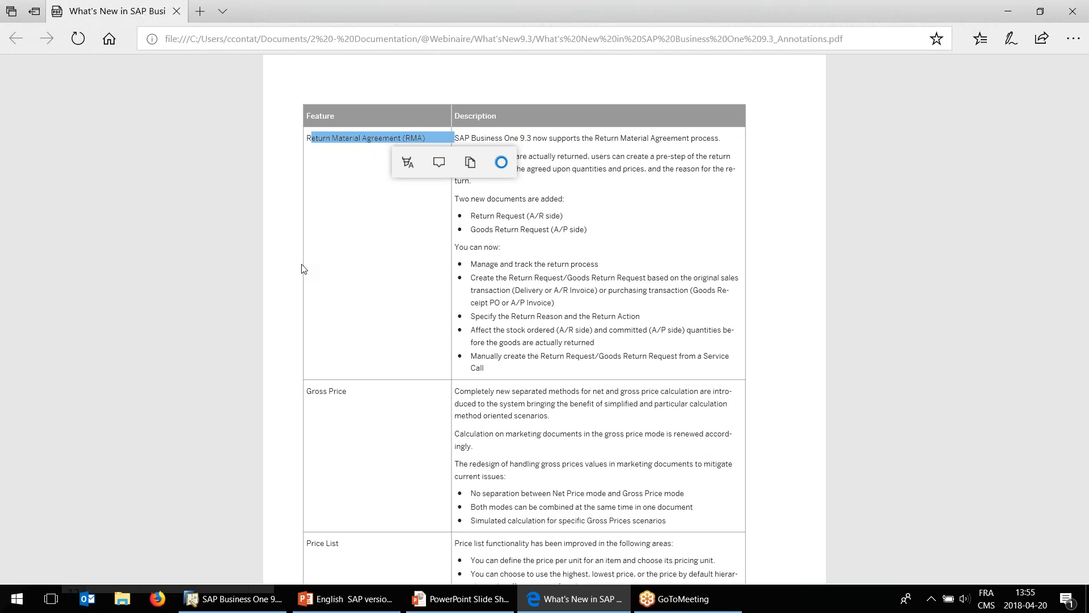
# Switch to SAP Business One, open Maxi-Teq's existing sales return request, and examine the quantity and unit price of item A00001.
pyautogui.click(233, 598)
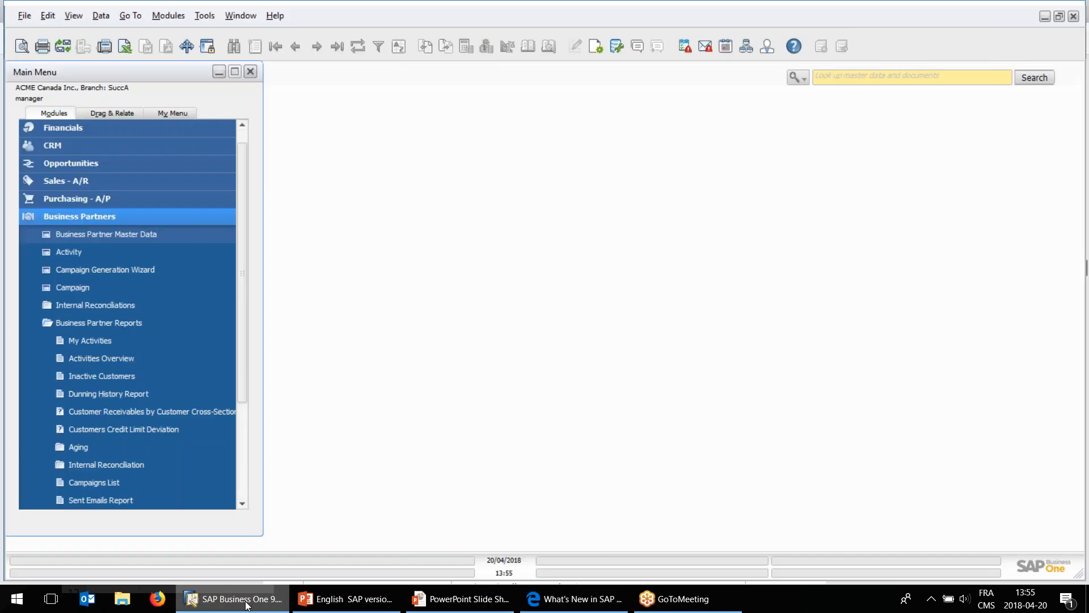
pyautogui.click(97, 182)
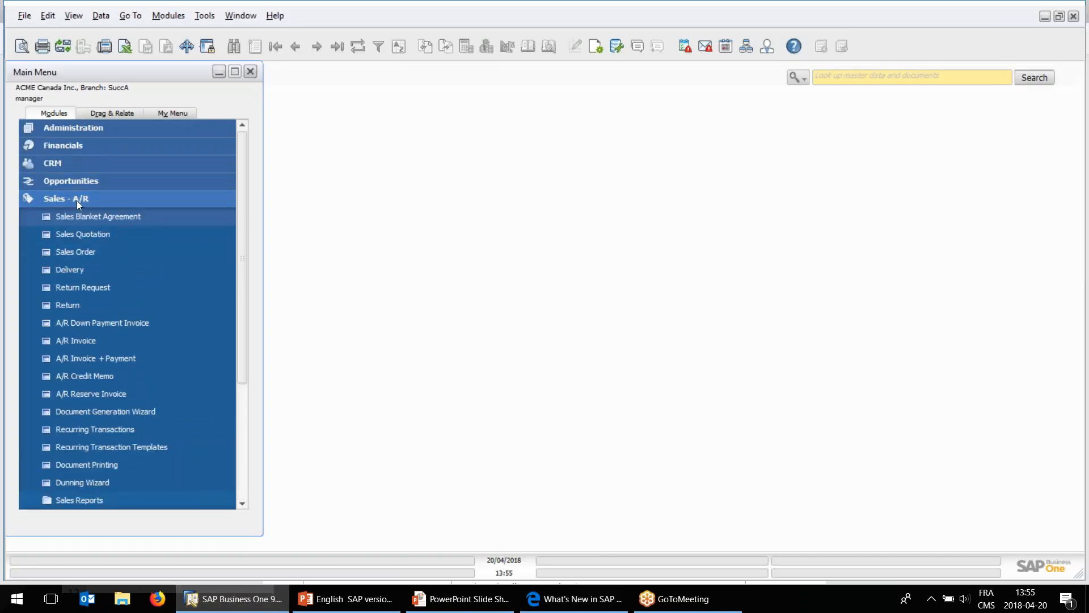
pyautogui.click(94, 287)
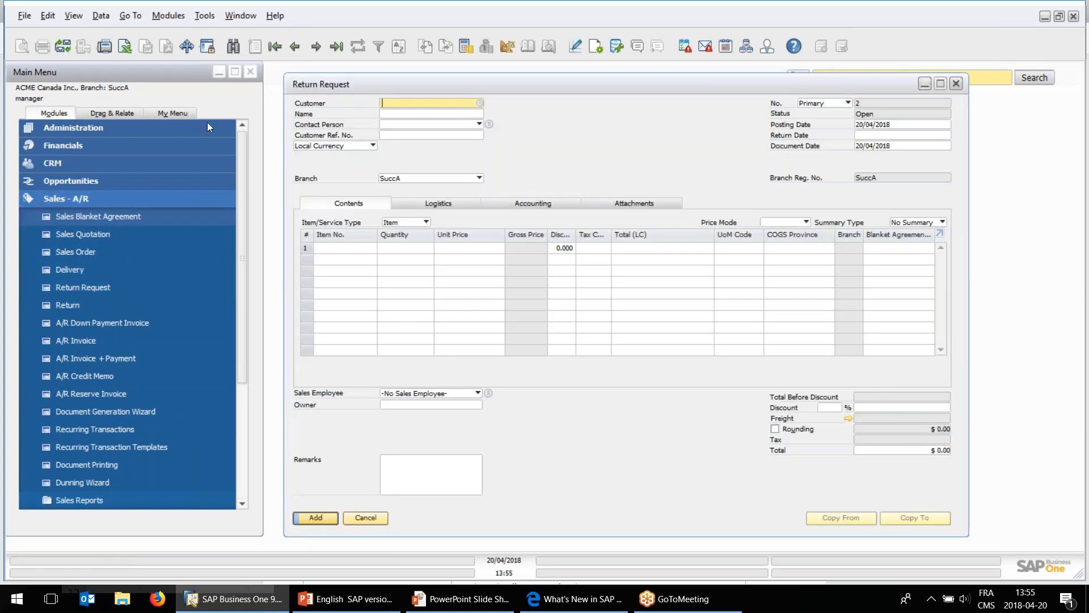
pyautogui.click(293, 45)
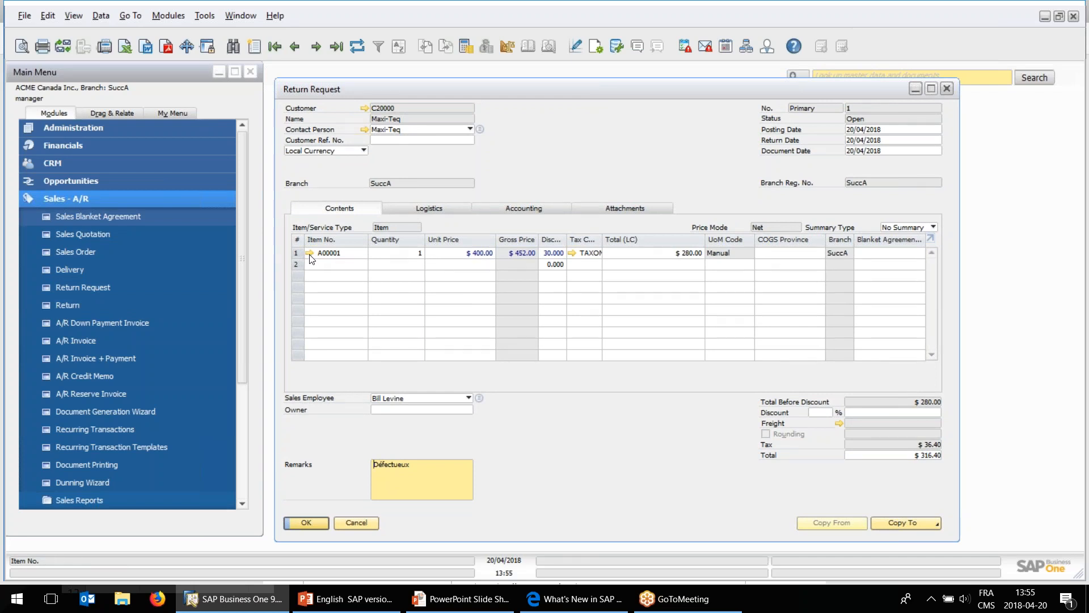
pyautogui.click(406, 256)
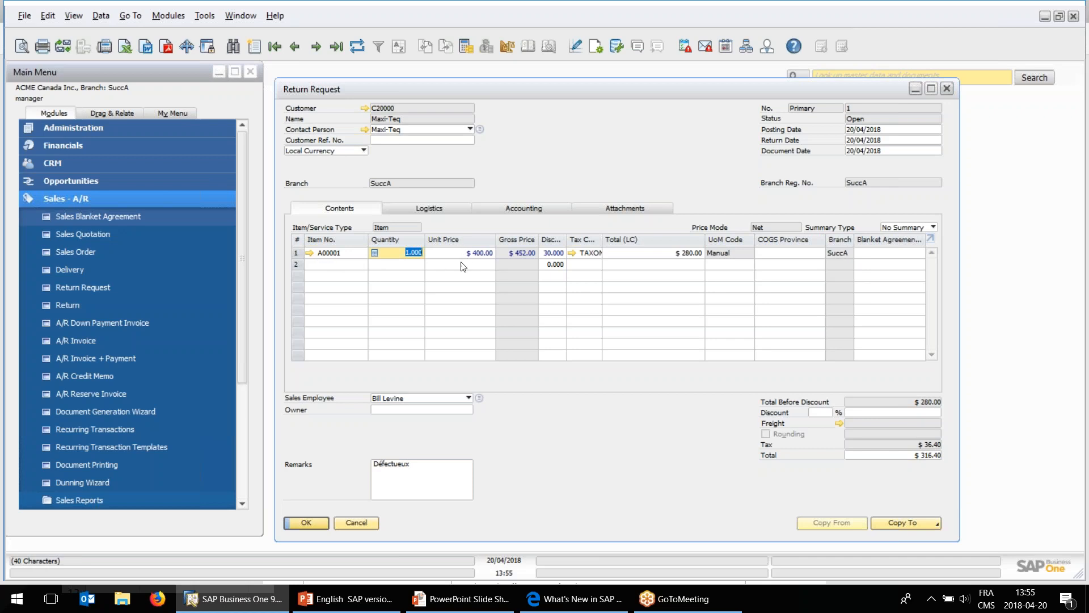
pyautogui.write('1')
pyautogui.press('Tab')
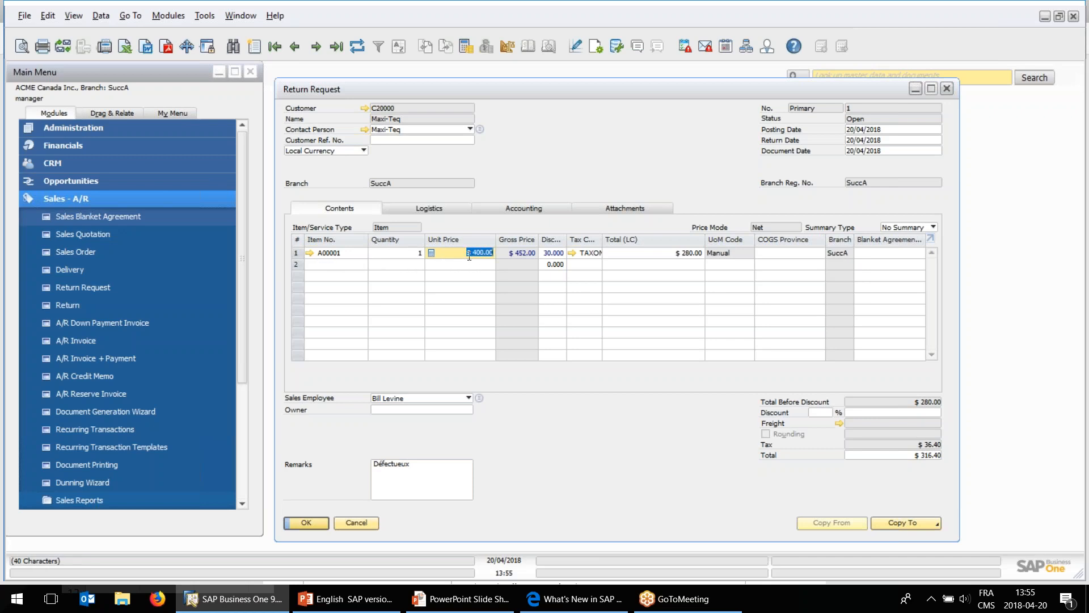
# View item A00001's warehouse stock in its master data and examine its Available-to-Promise report down to the return request row, closing the report.
pyautogui.click(310, 253)
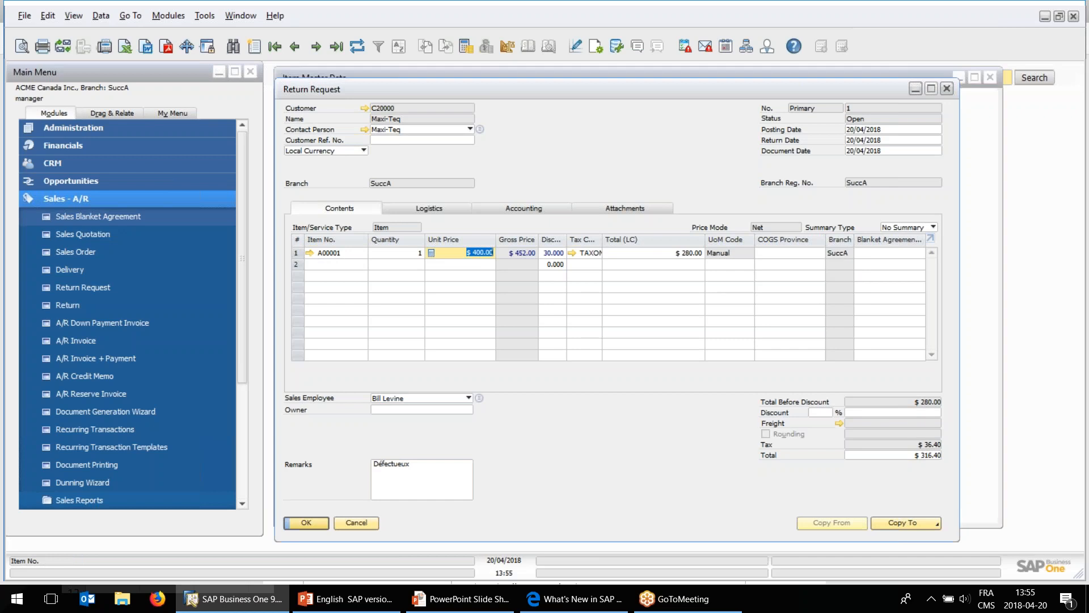
pyautogui.click(555, 190)
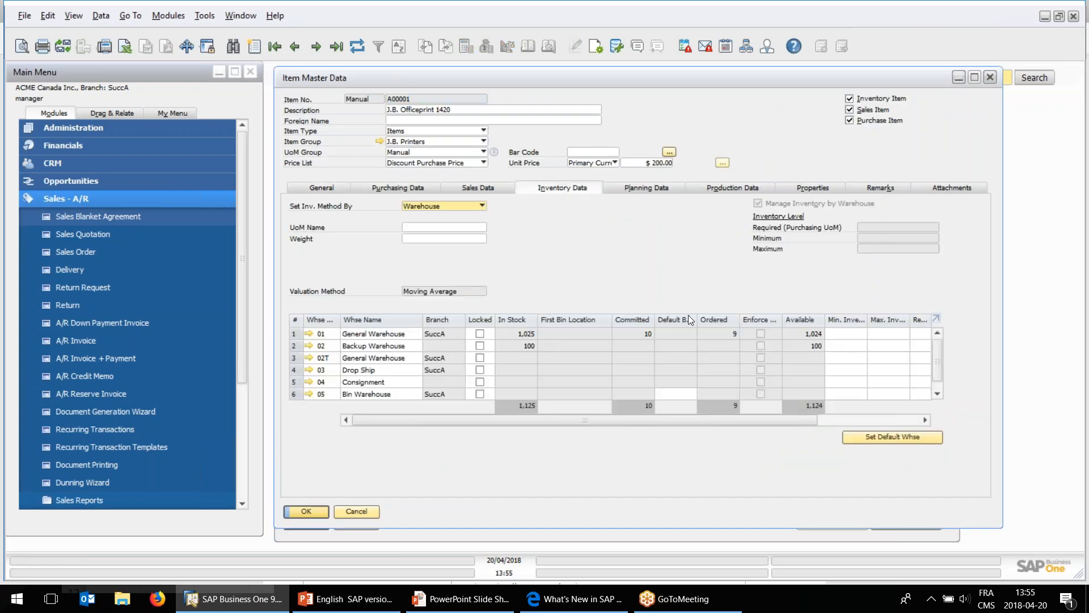
pyautogui.rightClick(571, 234)
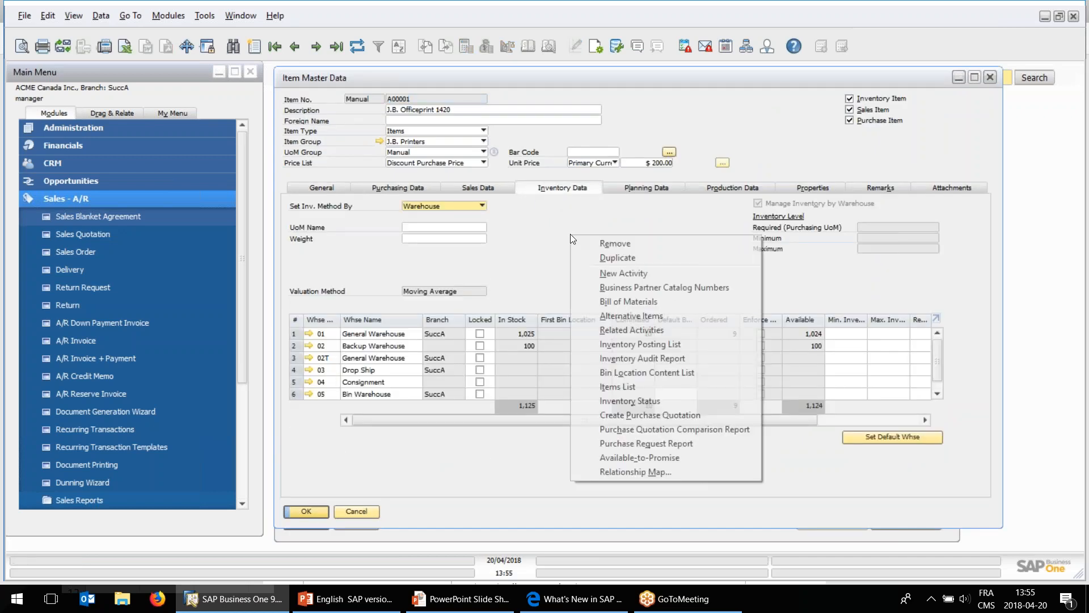
pyautogui.click(659, 457)
pyautogui.scroll(-1, 757, 308)
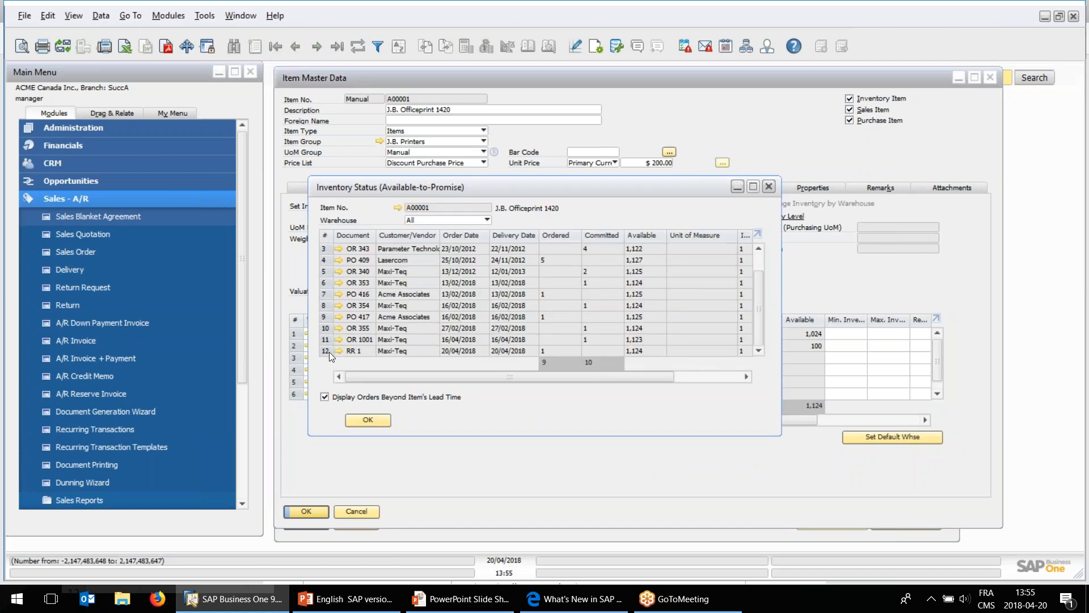
pyautogui.click(363, 419)
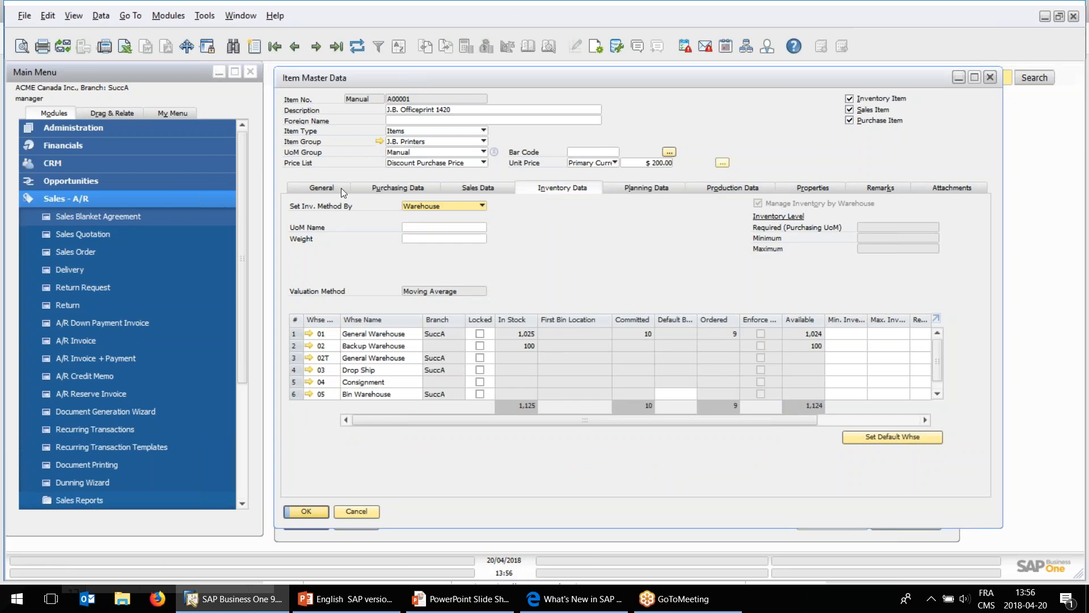
# Check item A00001's sales and planning data, and close its master data without changes.
pyautogui.click(471, 188)
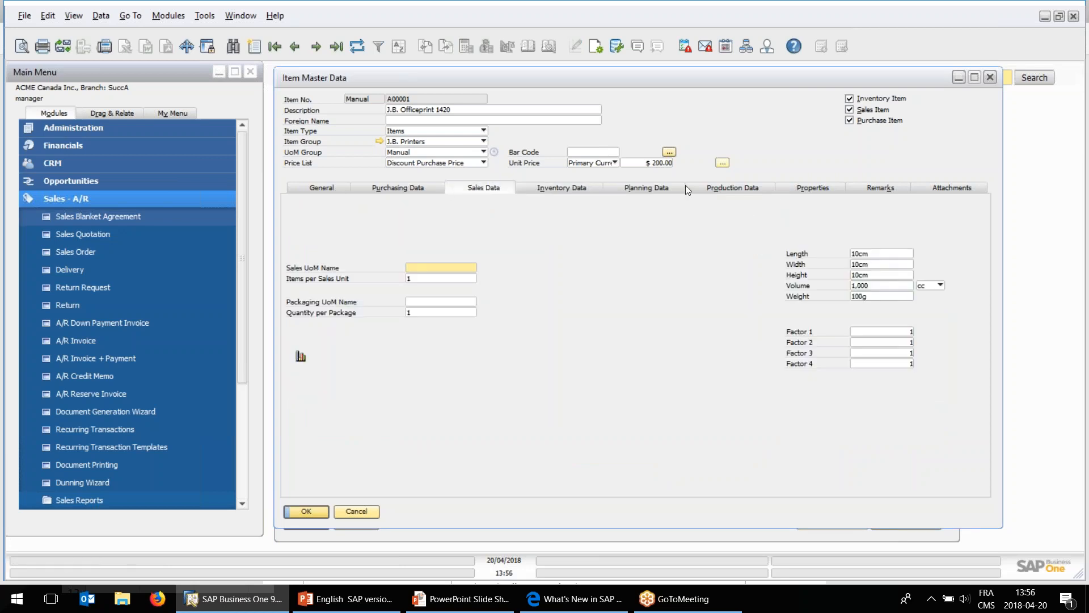
pyautogui.click(669, 187)
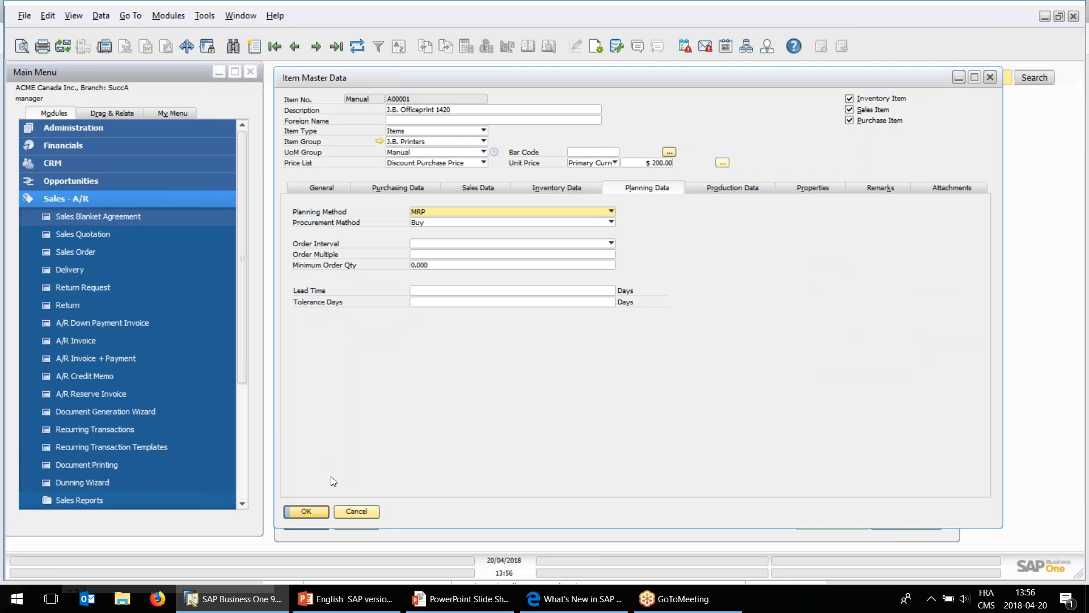
pyautogui.click(358, 510)
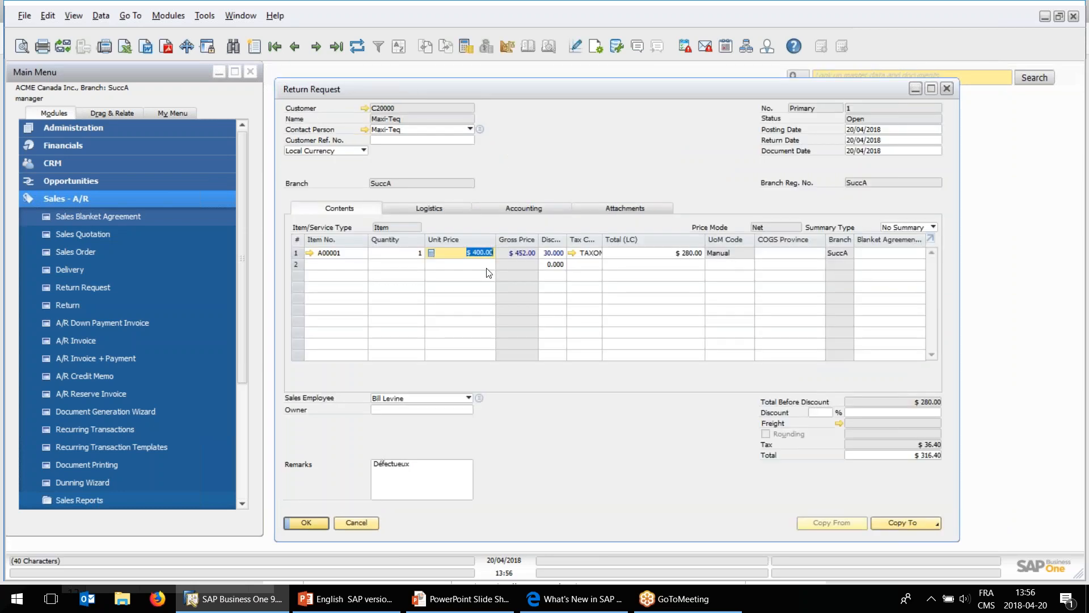
# Examine the return request's accounting details, return to its contents, and shift the window slightly.
pyautogui.click(512, 207)
pyautogui.click(401, 228)
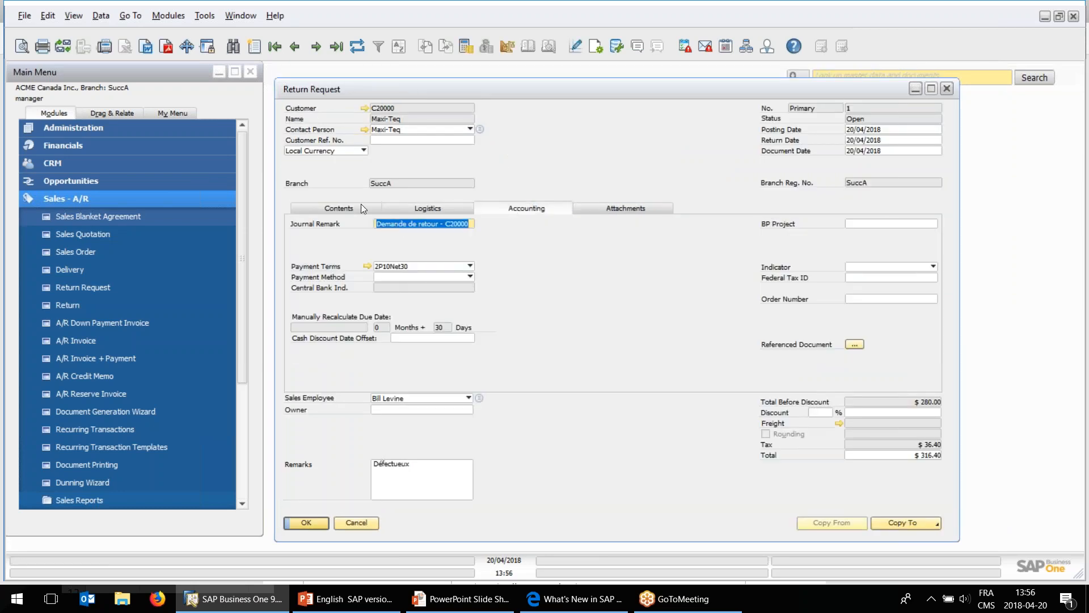
pyautogui.click(356, 207)
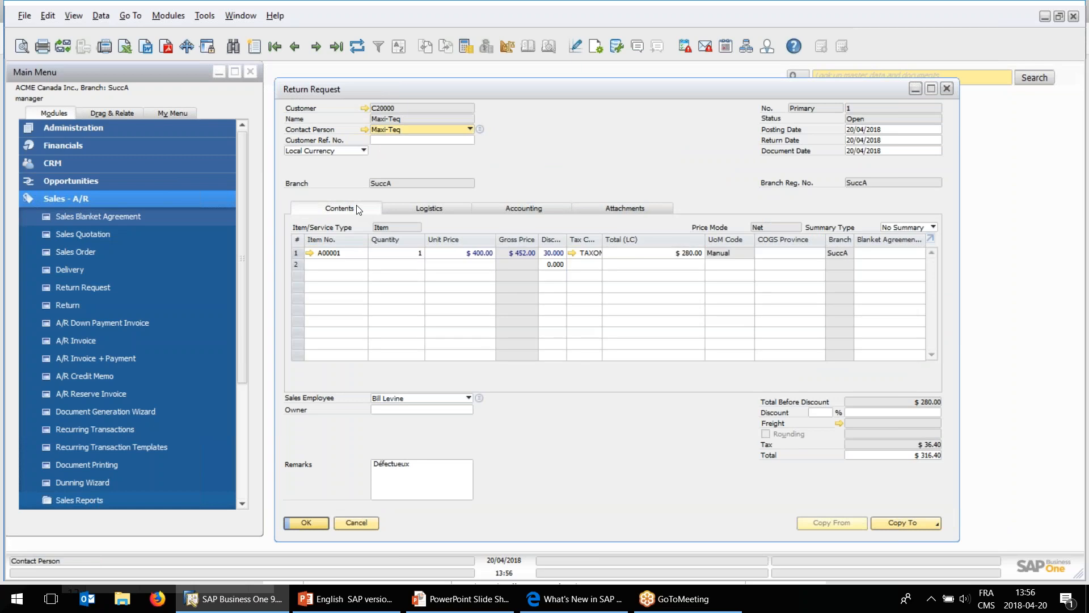
pyautogui.moveTo(455, 93); pyautogui.dragTo(462, 91)
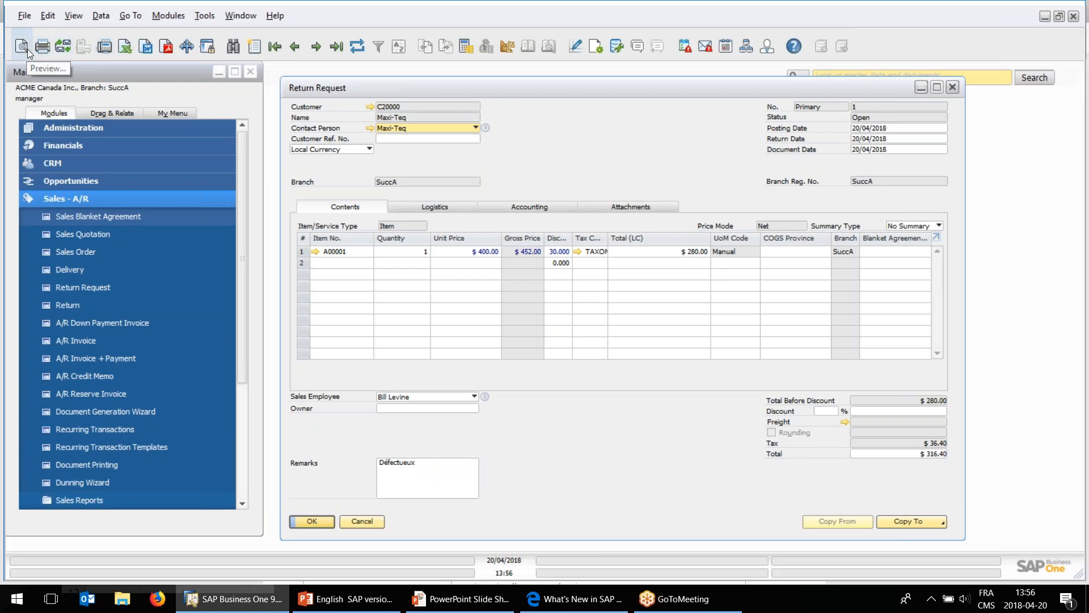
pyautogui.moveTo(530, 88); pyautogui.dragTo(534, 89)
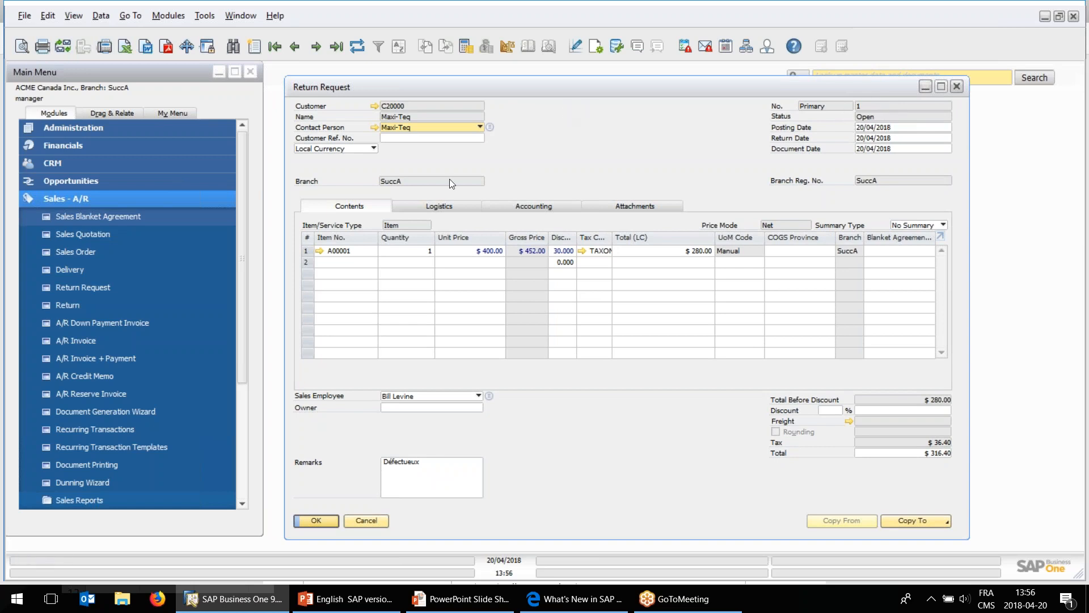
# Look over the Service functions, examine Maxi-Teq's return request in the sales Open Items List, and close the list and the return request.
pyautogui.click(82, 196)
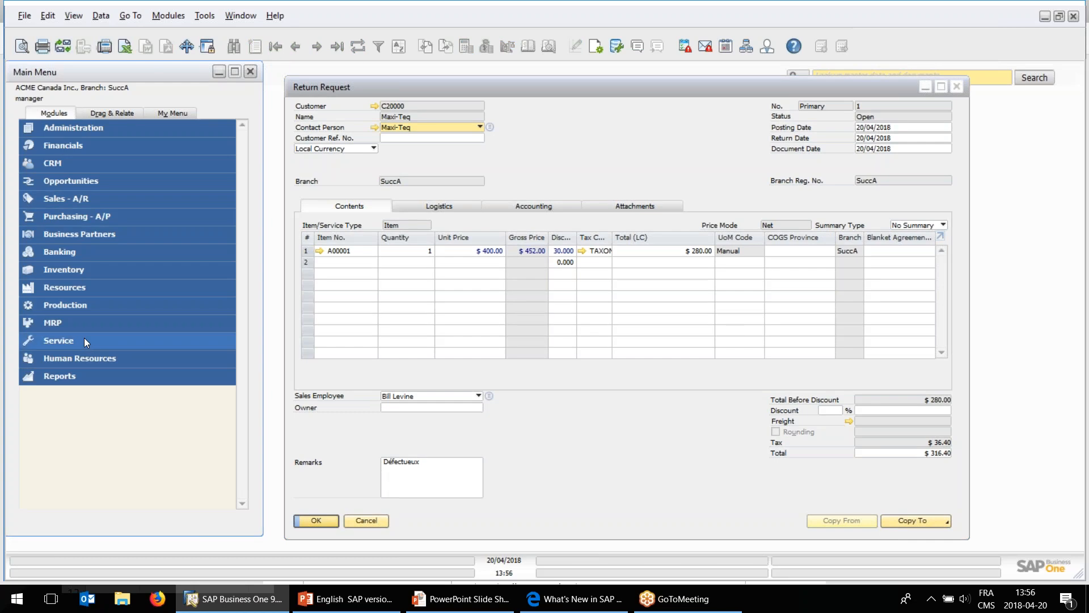
pyautogui.click(94, 345)
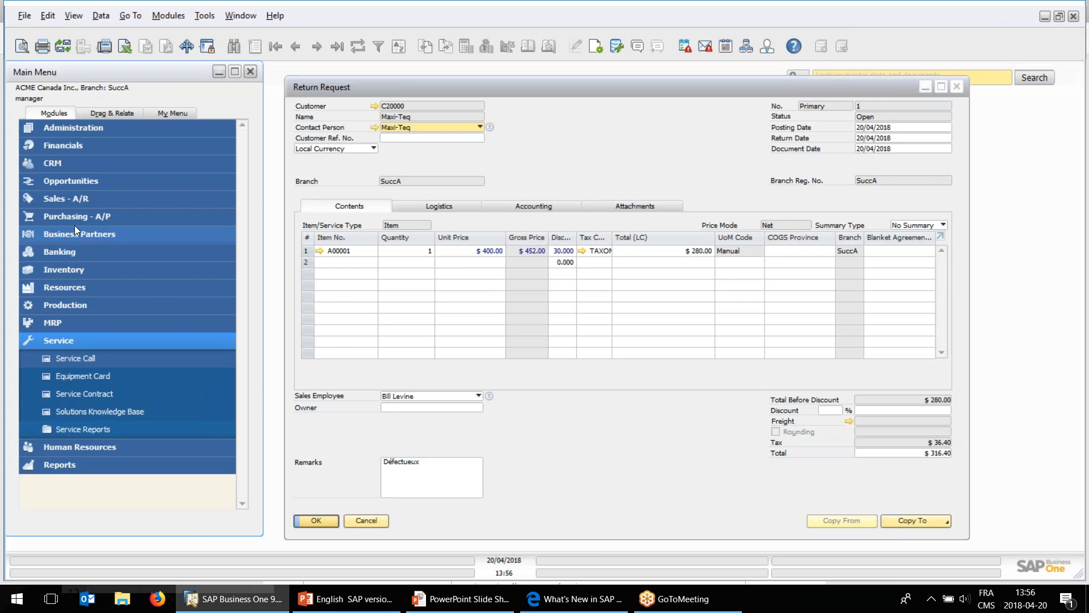
pyautogui.click(73, 203)
pyautogui.click(96, 493)
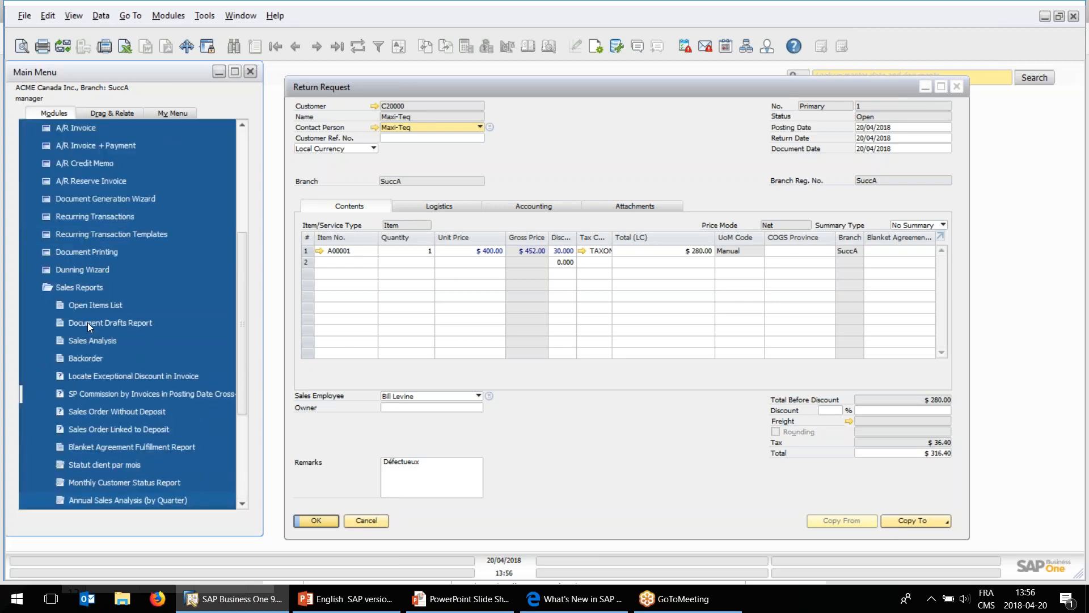
pyautogui.click(87, 307)
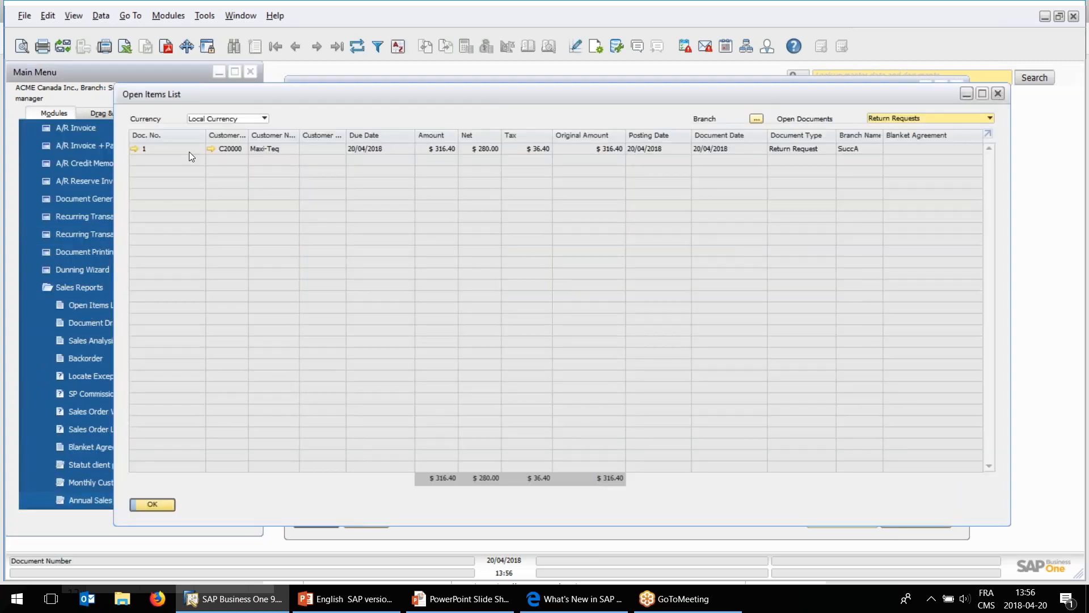
pyautogui.click(539, 149)
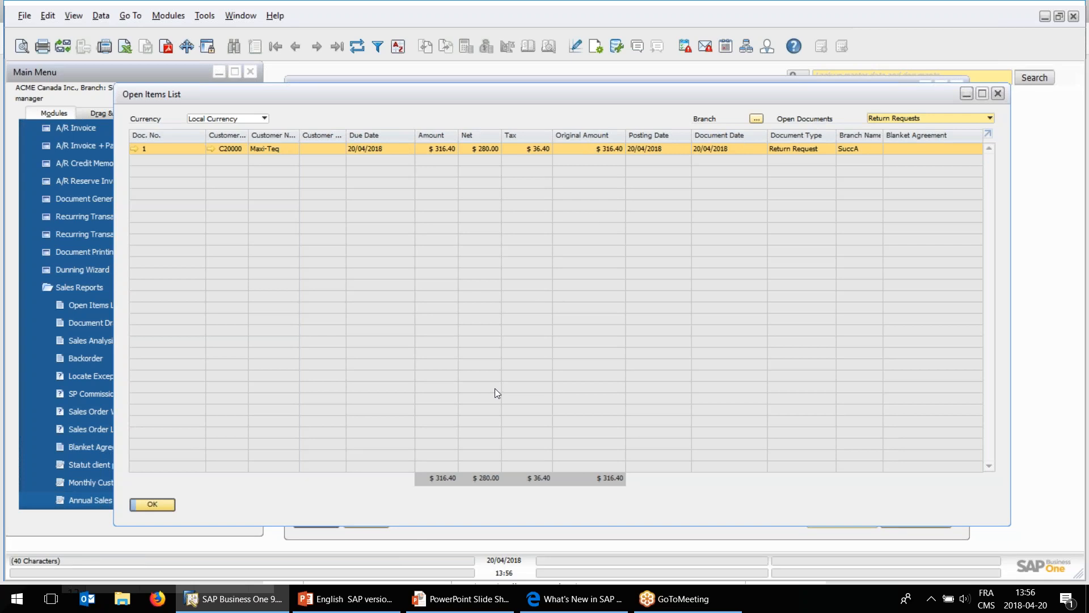
pyautogui.click(174, 504)
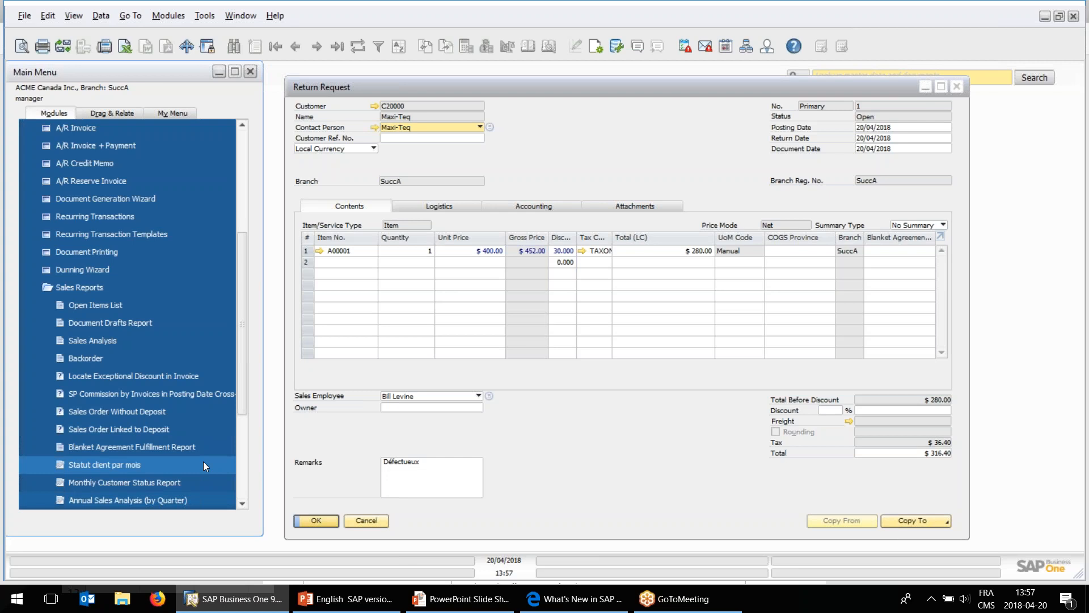
pyautogui.click(374, 520)
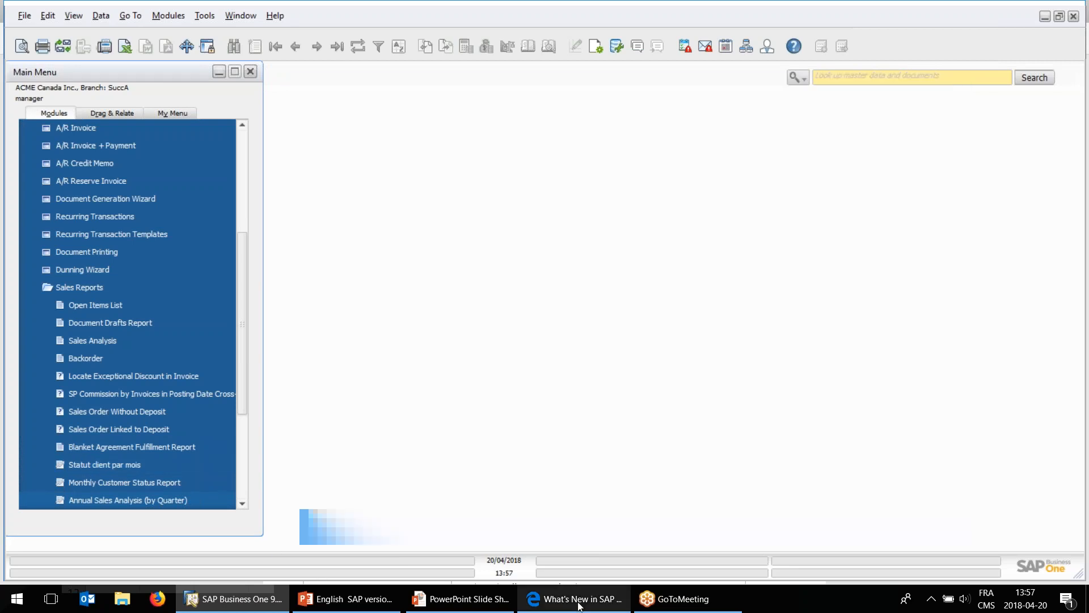
# Reopen Maxi-Teq's return request from Sales - A/R, view the documents it can be copied to, and close it without copying.
pyautogui.click(523, 606)
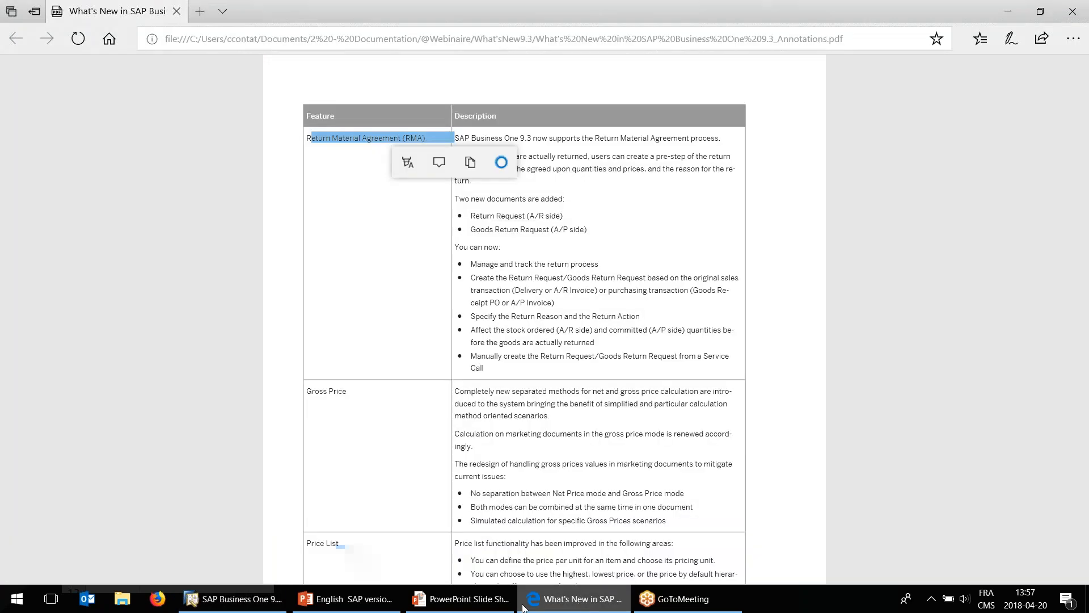
pyautogui.click(233, 598)
pyautogui.click(111, 292)
pyautogui.scroll(3, 130, 284)
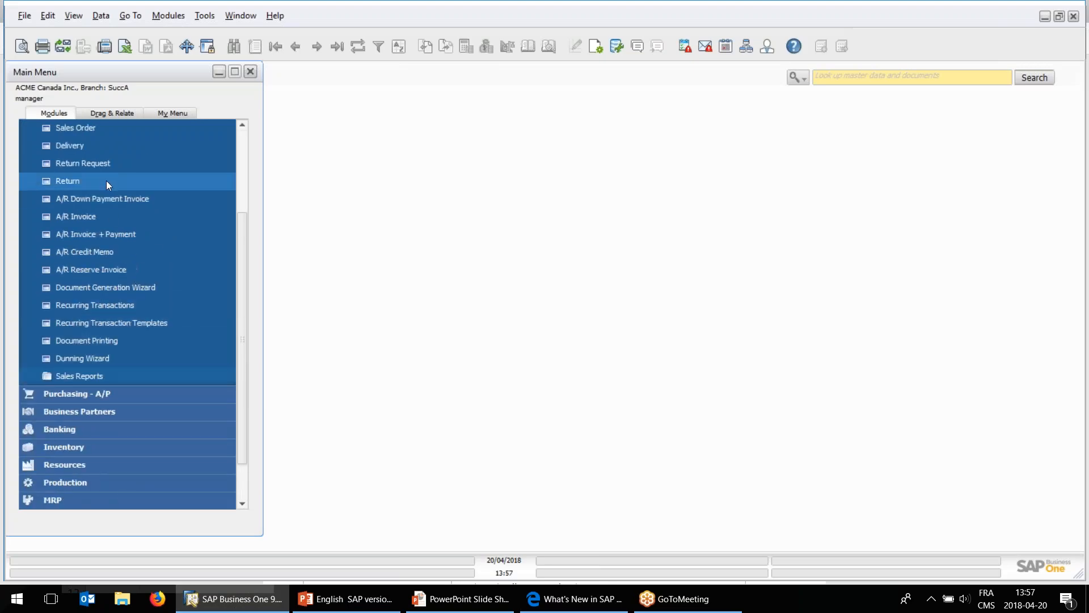
pyautogui.scroll(1, 127, 206)
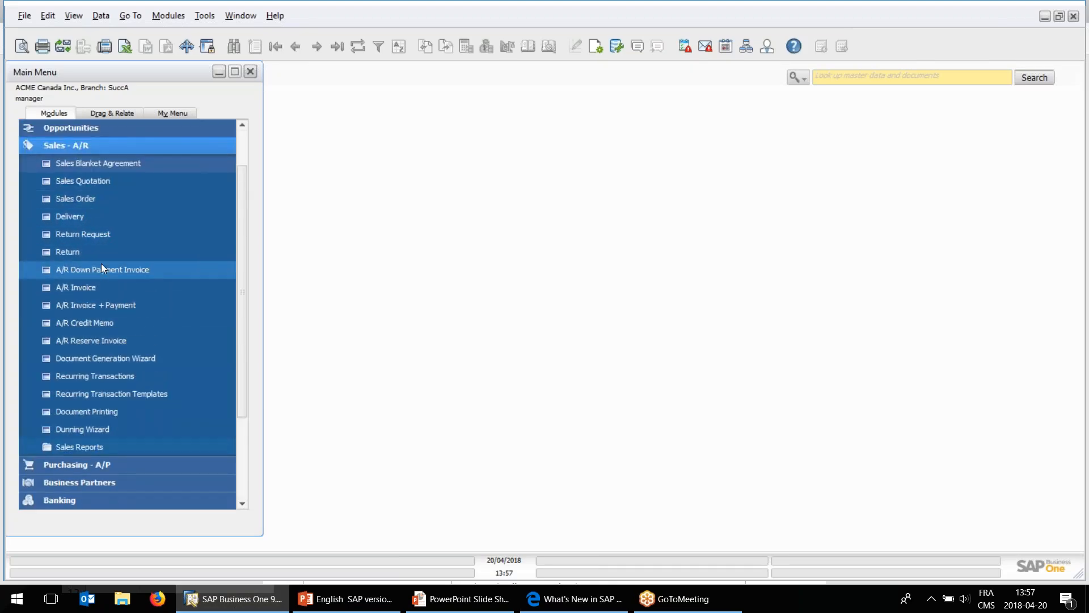
pyautogui.click(104, 236)
pyautogui.click(298, 47)
pyautogui.click(918, 522)
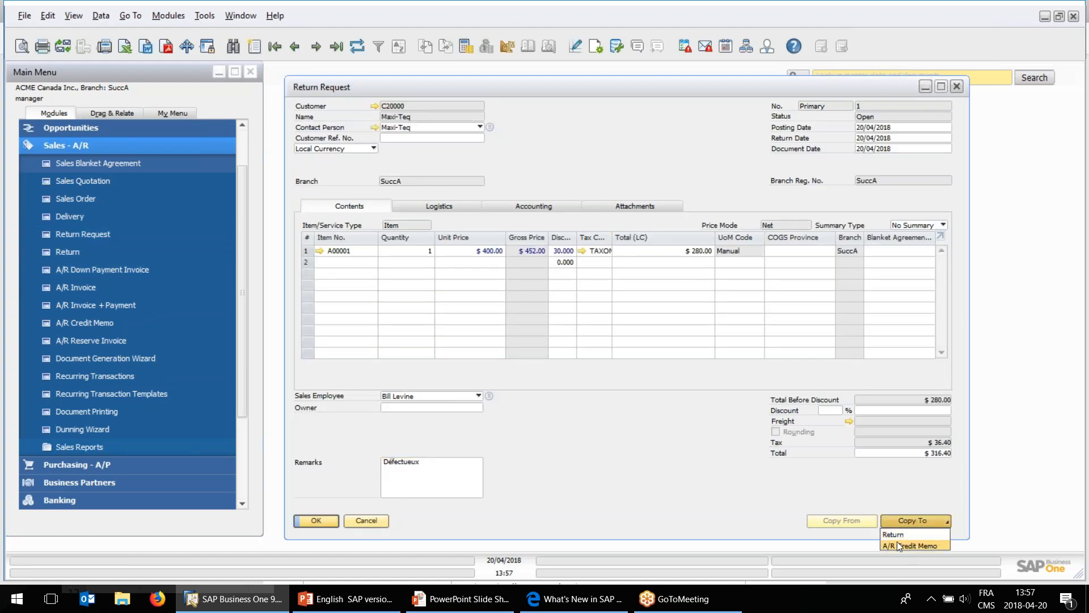
pyautogui.click(371, 523)
pyautogui.click(366, 521)
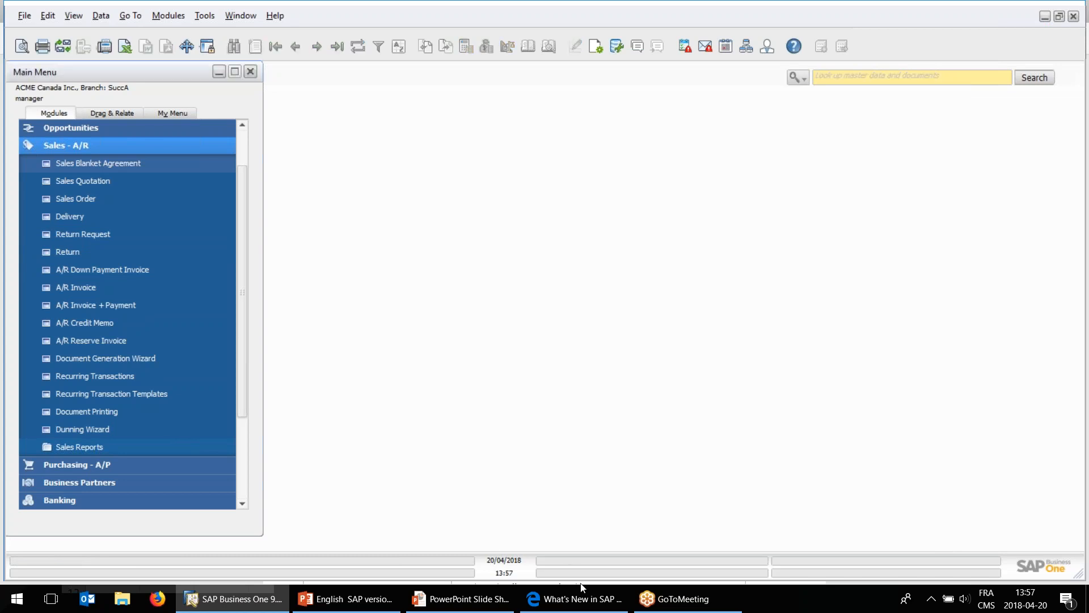
# Switch to the What's New PDF in Edge, highlight the Gross Price feature title, and return to SAP Business One.
pyautogui.click(555, 598)
pyautogui.scroll(-1, 495, 334)
pyautogui.scroll(1, 495, 334)
pyautogui.moveTo(306, 391); pyautogui.dragTo(354, 397)
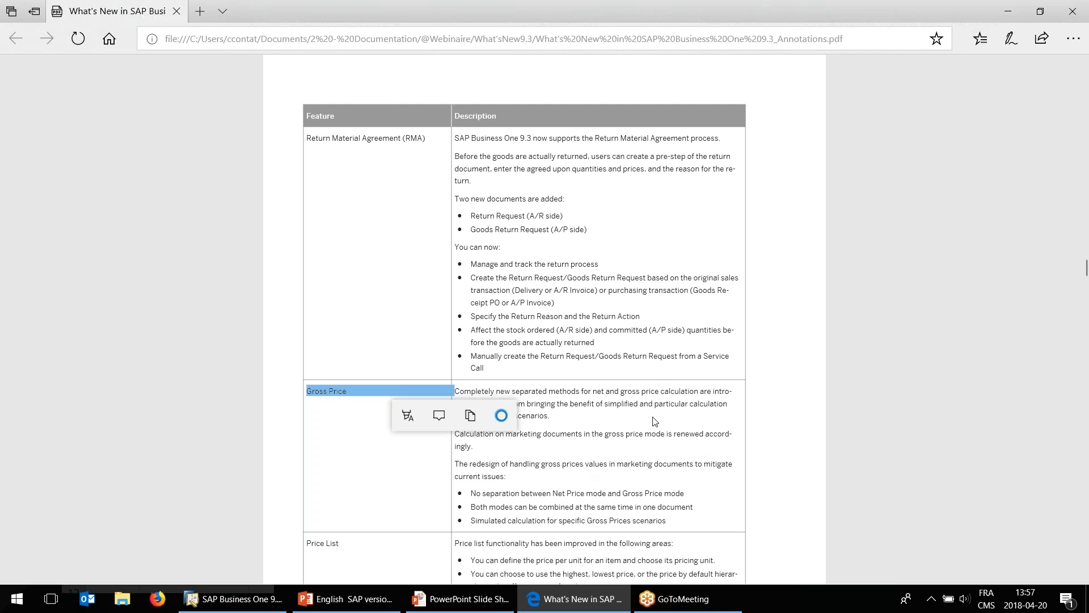
pyautogui.click(601, 393)
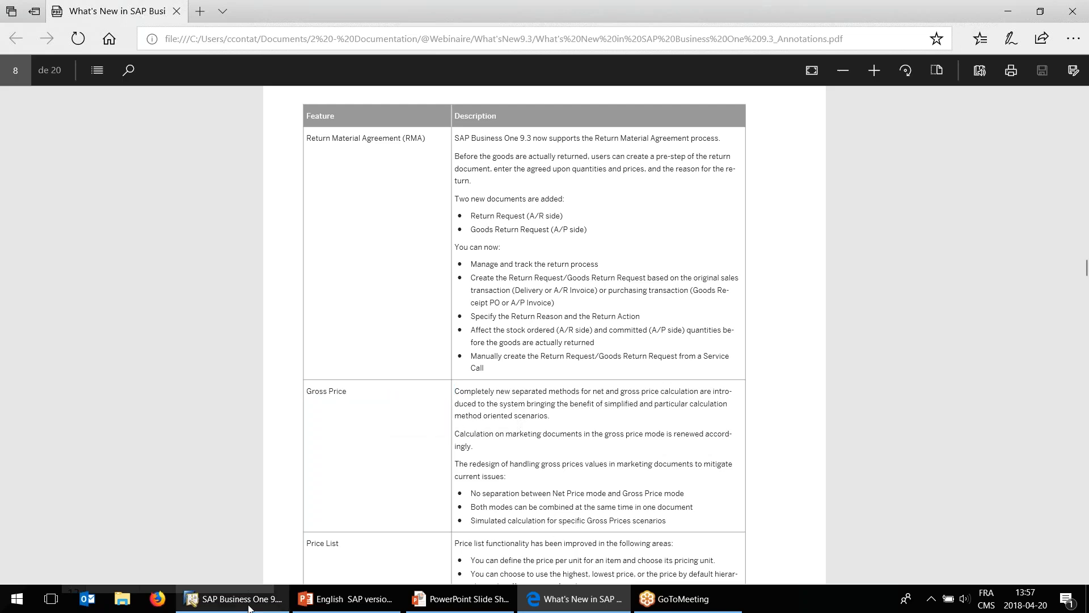
pyautogui.click(232, 598)
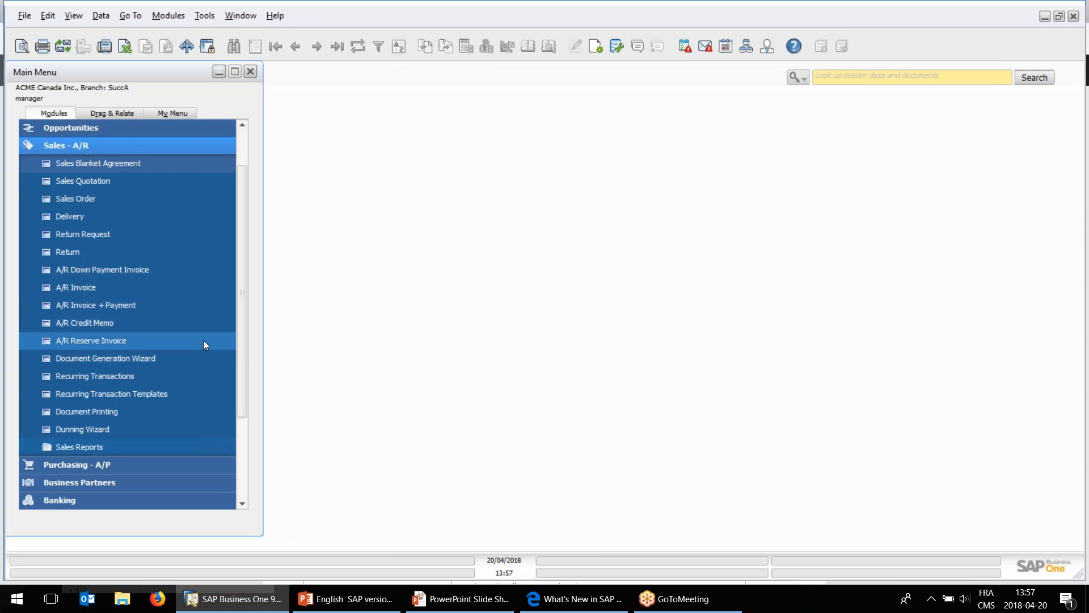
# Examine the Enable Separate Net and Gross Price Mode setting in the company details' basic initialization, and close the window.
pyautogui.click(95, 146)
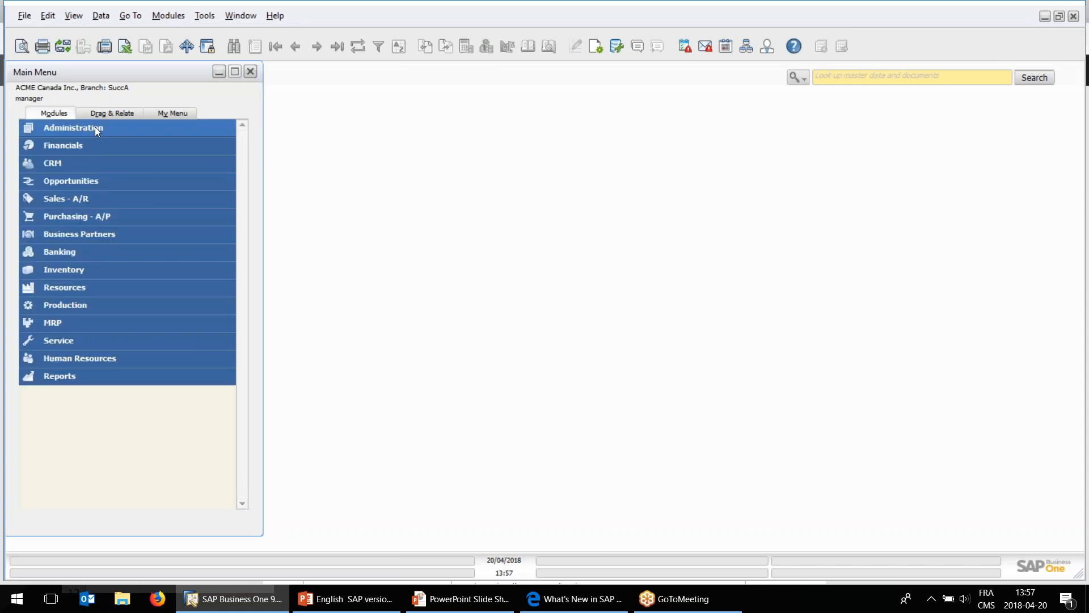
pyautogui.click(94, 127)
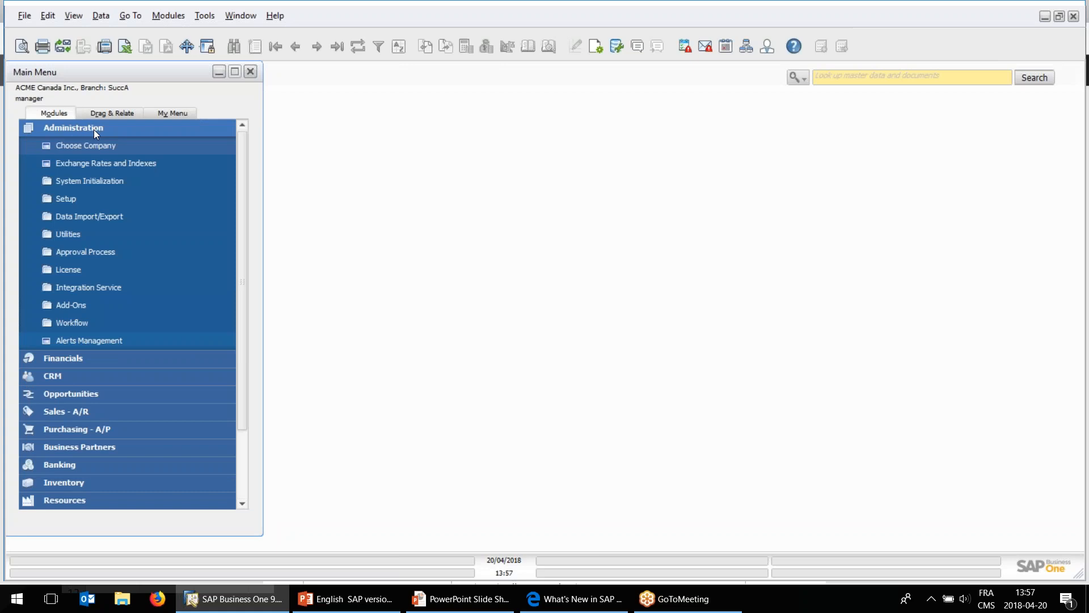
pyautogui.click(93, 180)
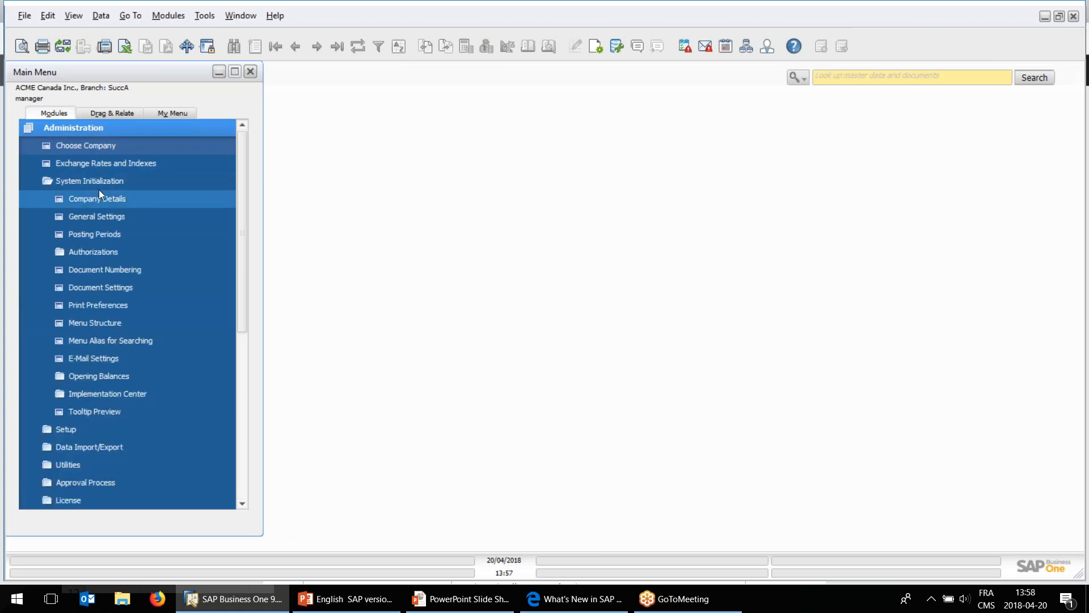
pyautogui.click(103, 203)
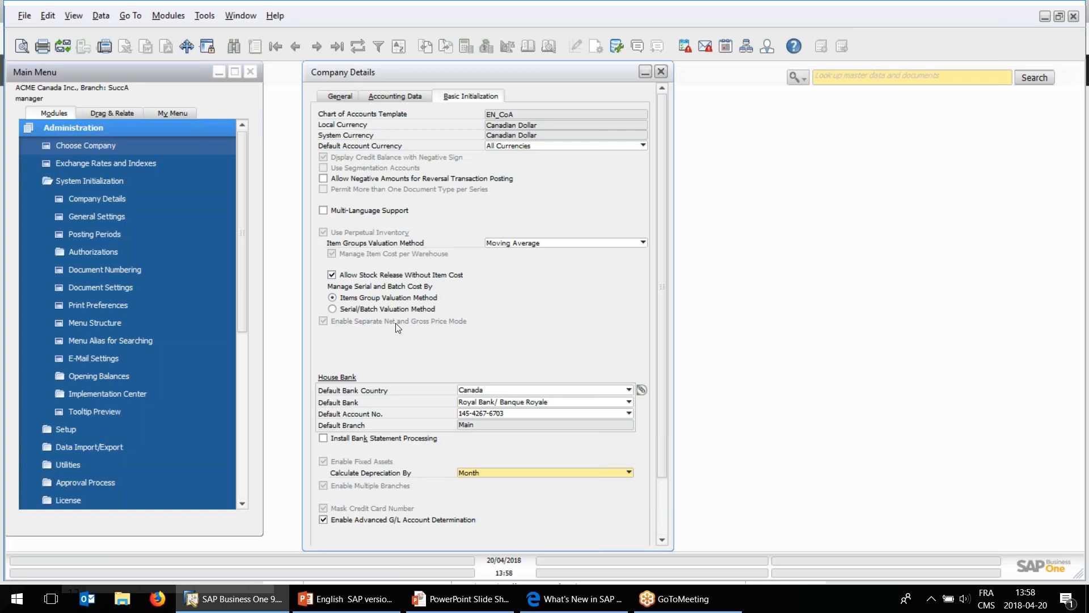
pyautogui.click(661, 72)
pyautogui.click(88, 180)
pyautogui.click(91, 131)
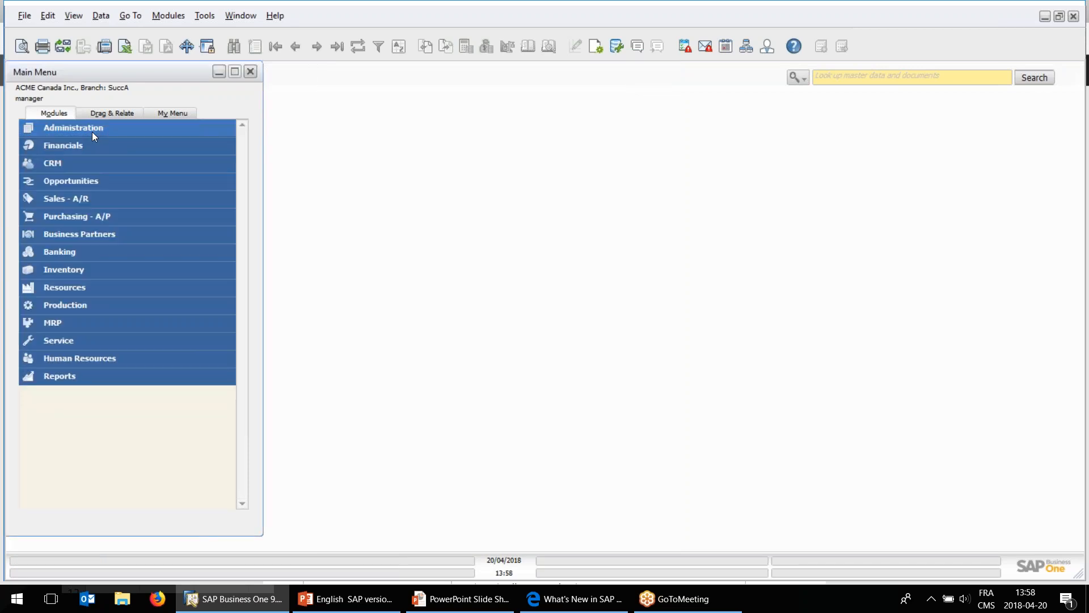
# Examine the Gross Price / TTC price list, its item prices and its price mode choices, and leave the price lists without changes.
pyautogui.click(74, 273)
pyautogui.click(83, 392)
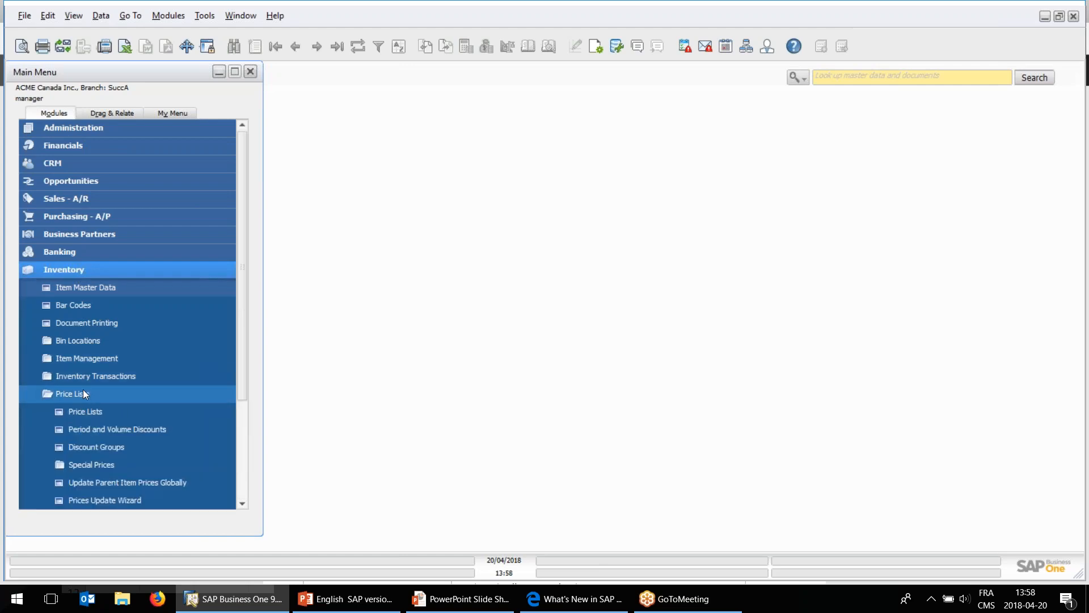
pyautogui.click(86, 411)
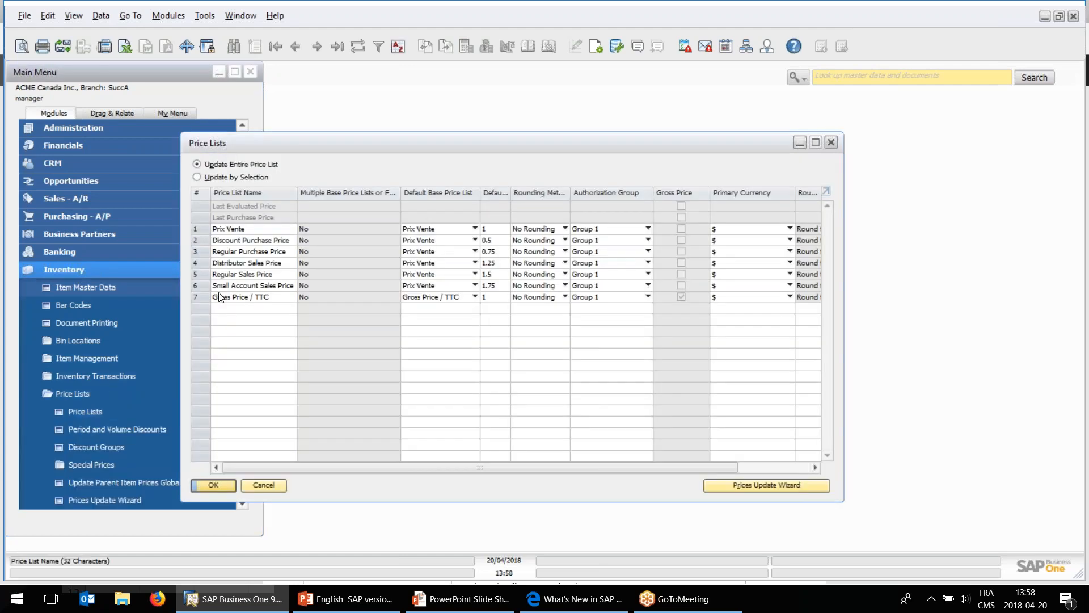
pyautogui.click(197, 300)
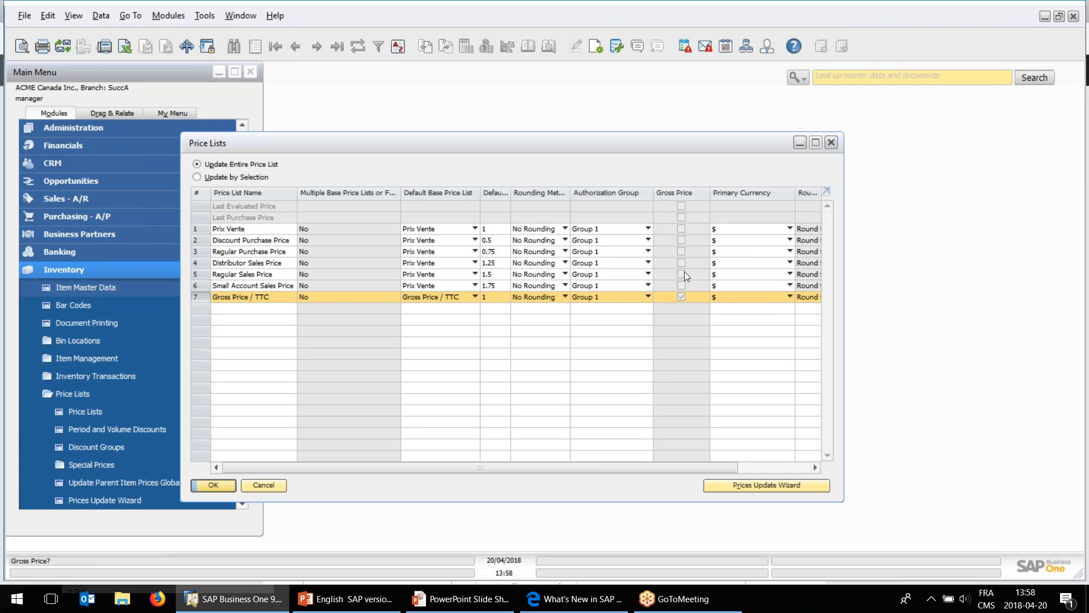
pyautogui.click(681, 297)
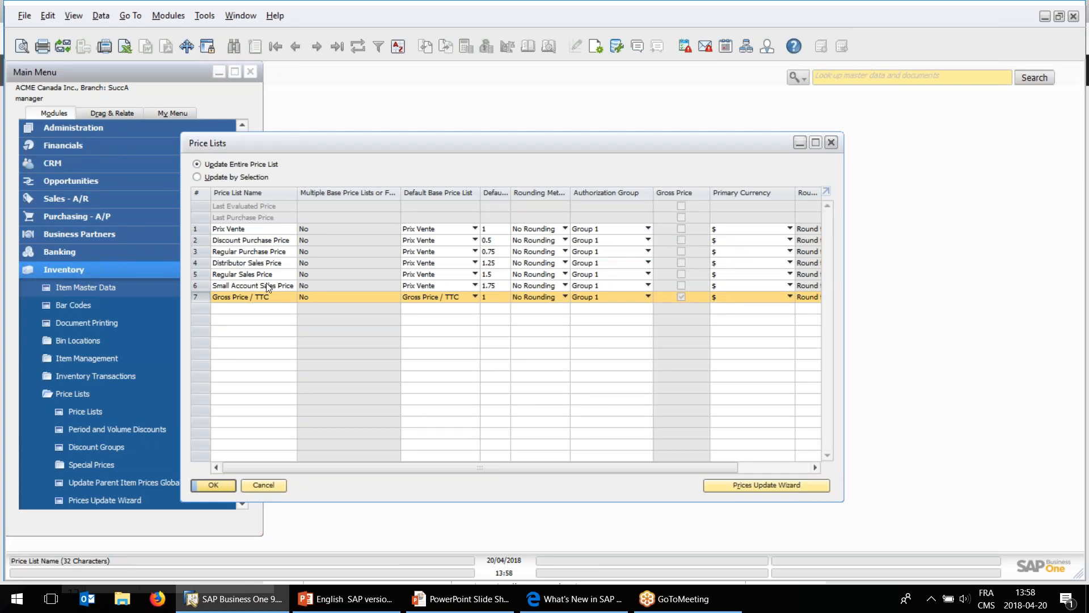
pyautogui.doubleClick(202, 299)
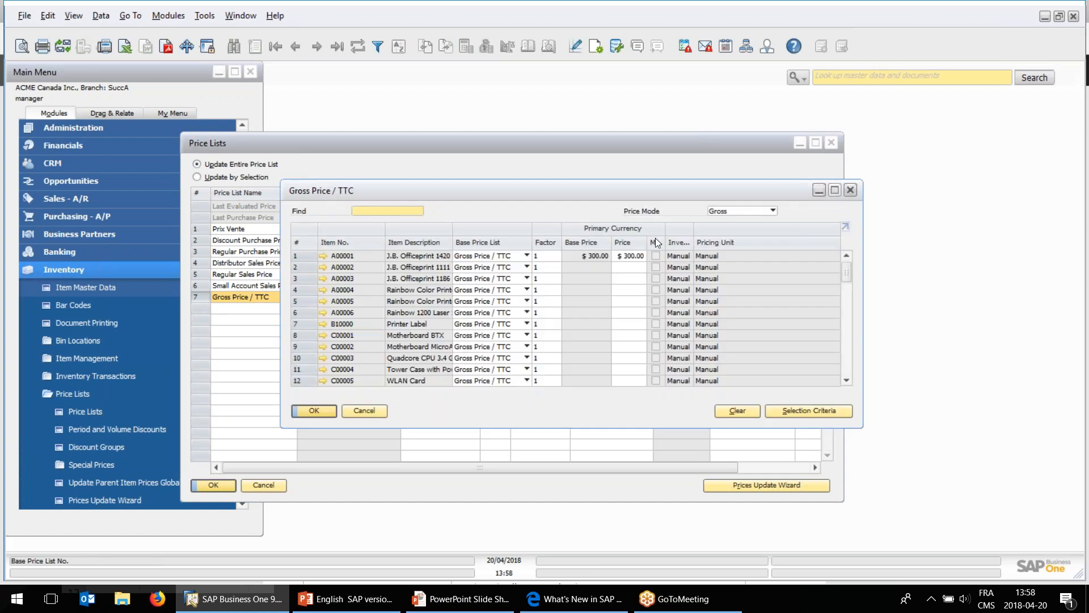
pyautogui.click(749, 210)
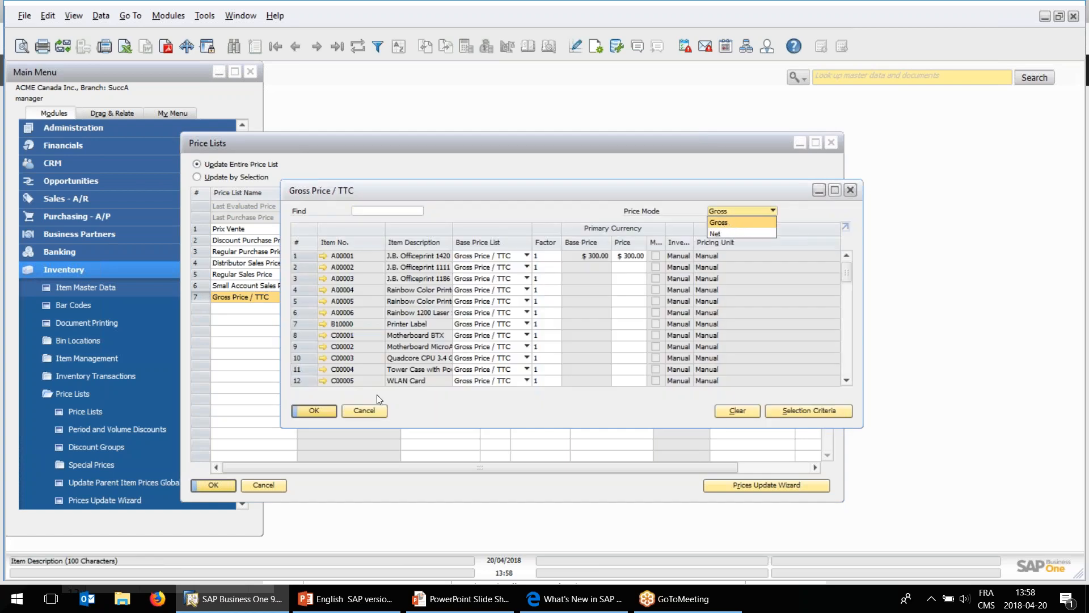
pyautogui.click(369, 409)
pyautogui.click(356, 412)
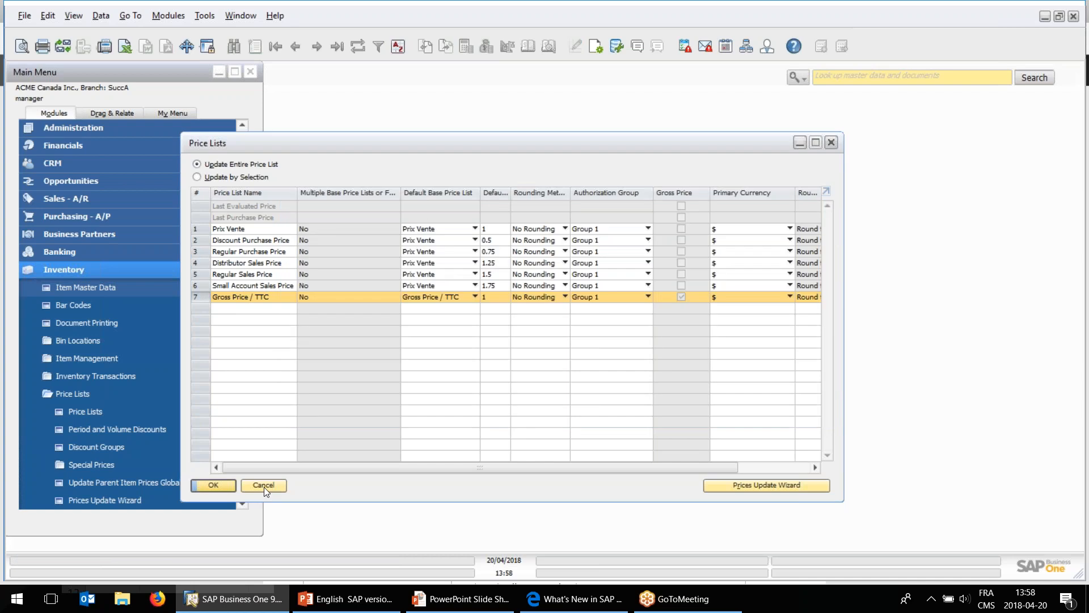
pyautogui.click(271, 482)
# View item A00001's unit price under the Gross Price / TTC price list and close the item master data.
pyautogui.click(110, 289)
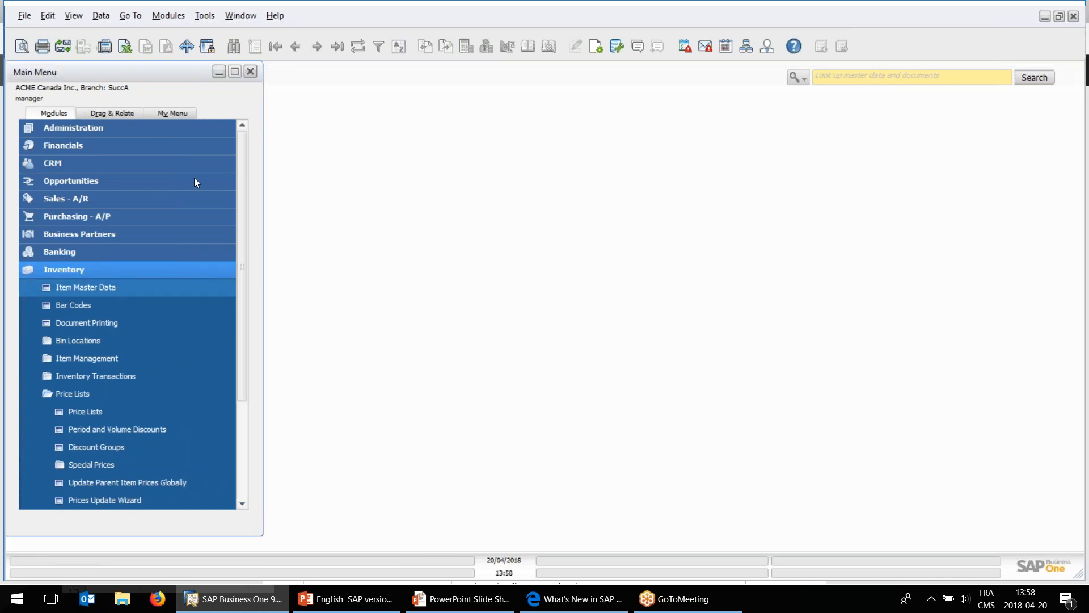
pyautogui.click(275, 46)
pyautogui.click(413, 164)
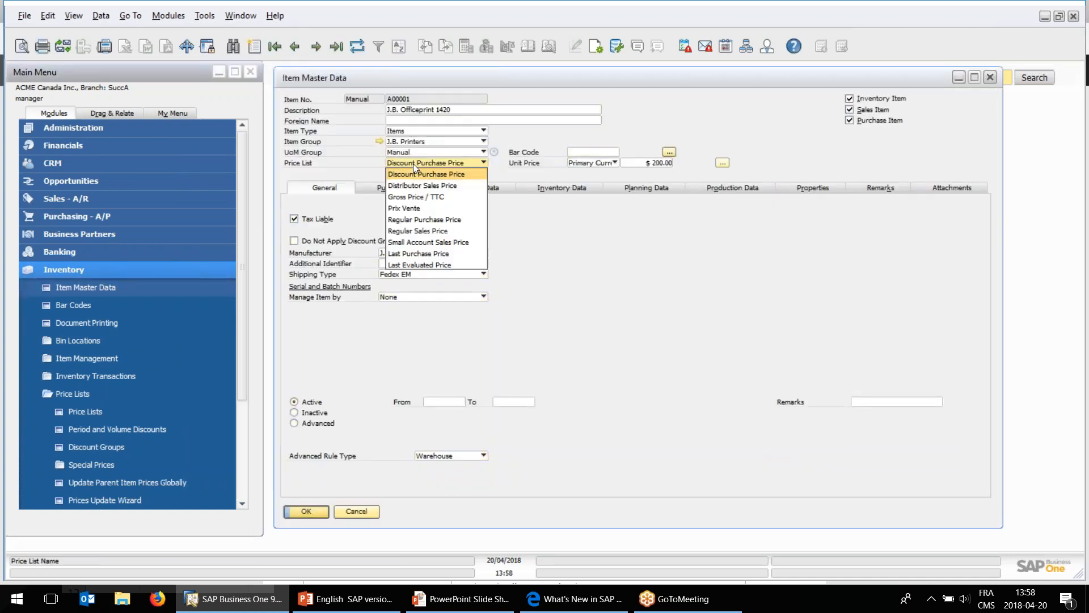
pyautogui.click(420, 197)
pyautogui.click(652, 164)
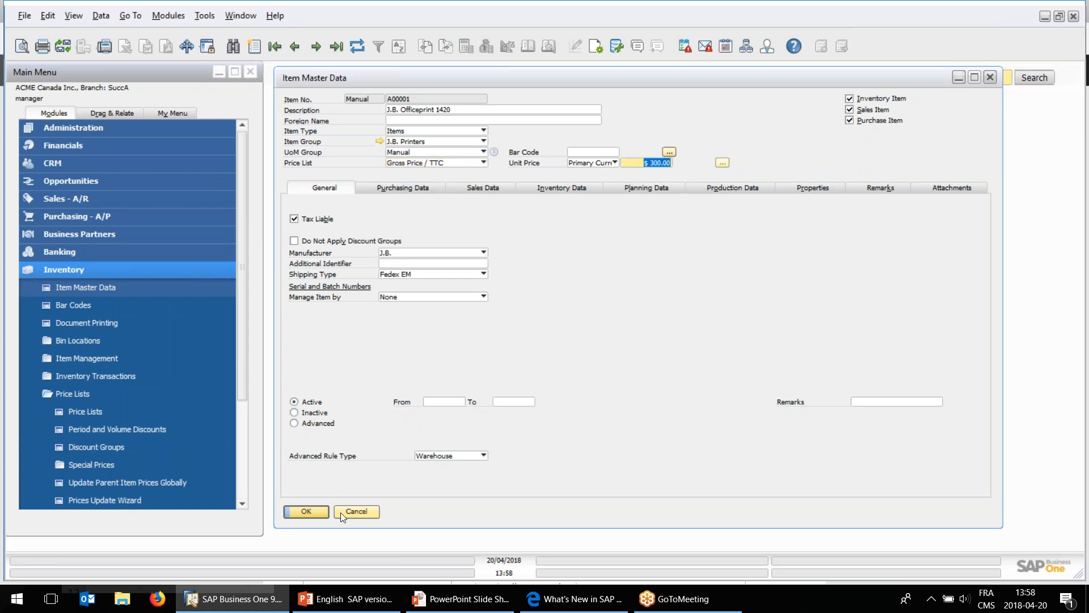
pyautogui.click(357, 512)
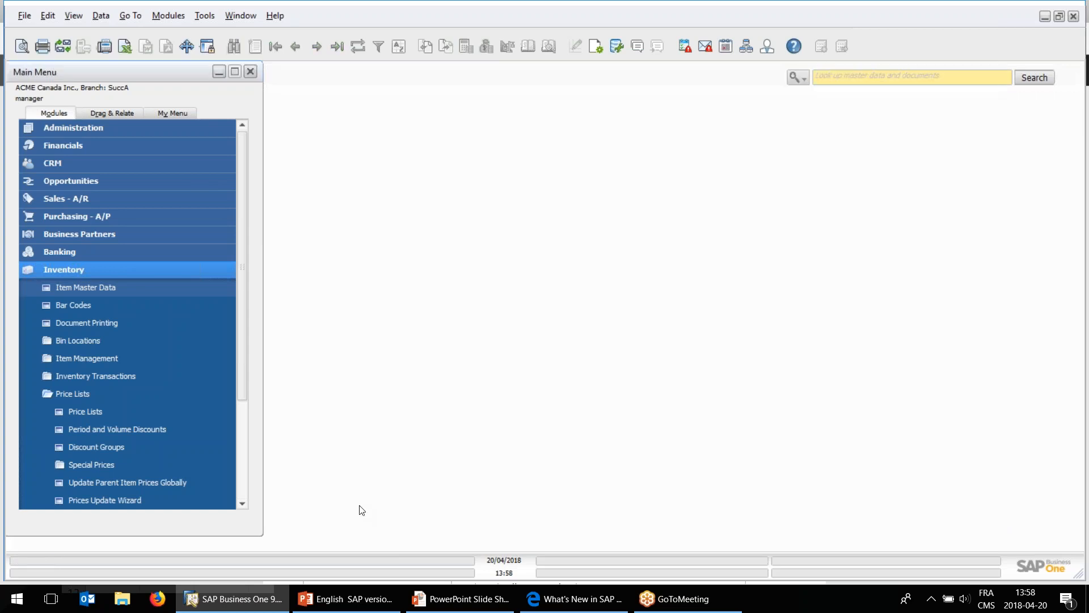
# Examine the price mode and price list choices in business partner BPTTC's payment terms, and close the record without changes.
pyautogui.click(137, 235)
pyautogui.click(123, 251)
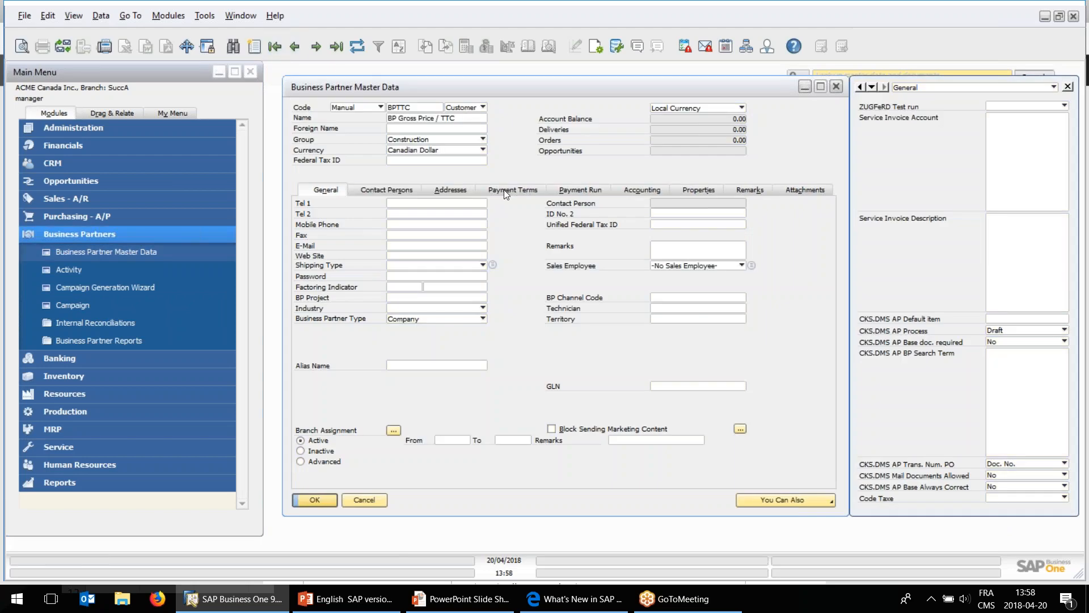
pyautogui.click(507, 190)
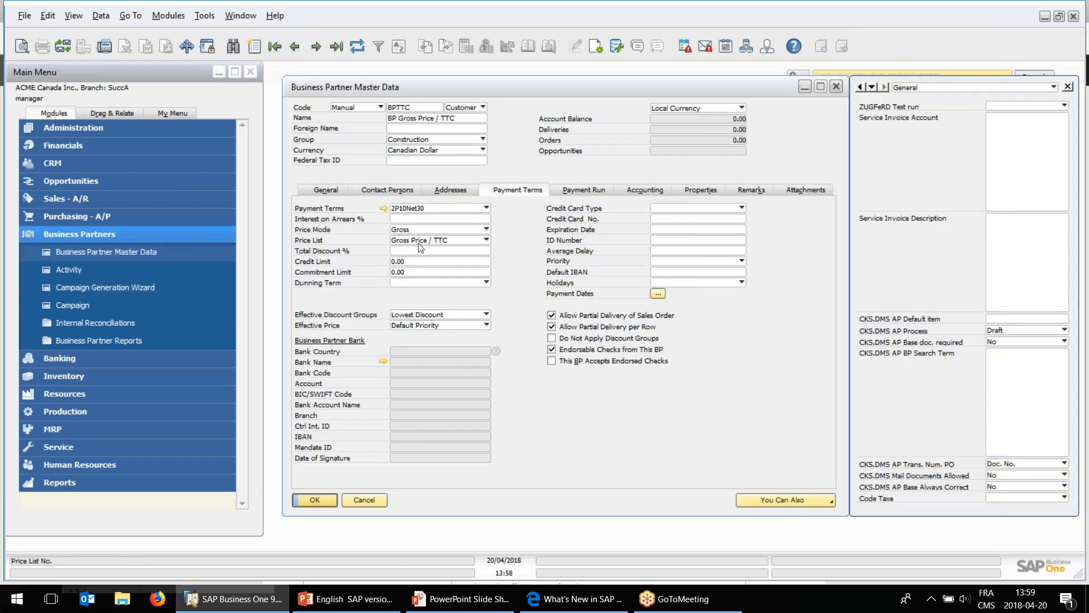
pyautogui.click(403, 230)
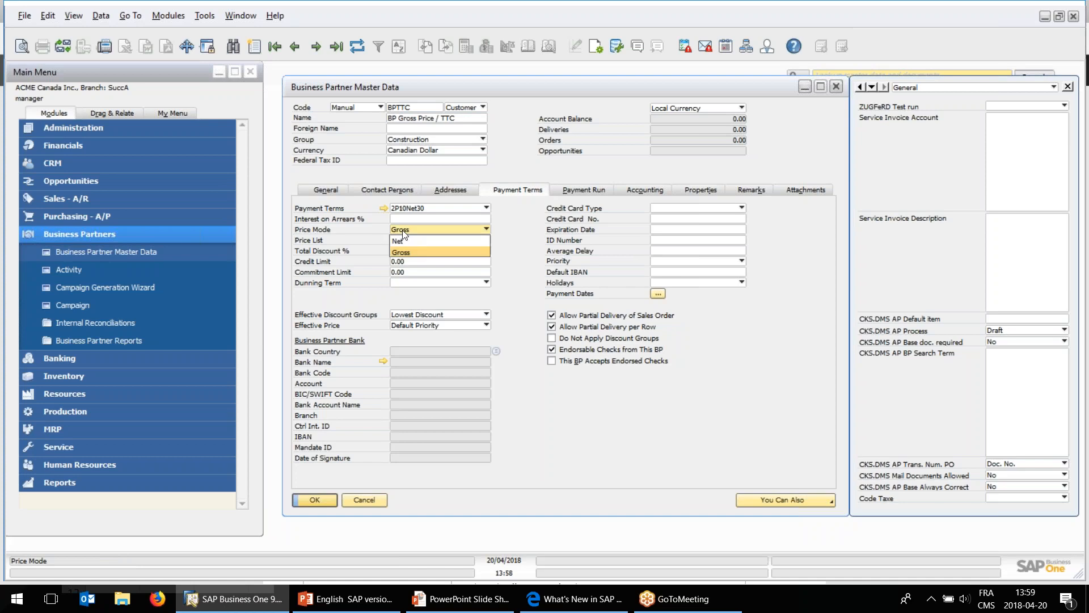
pyautogui.click(404, 233)
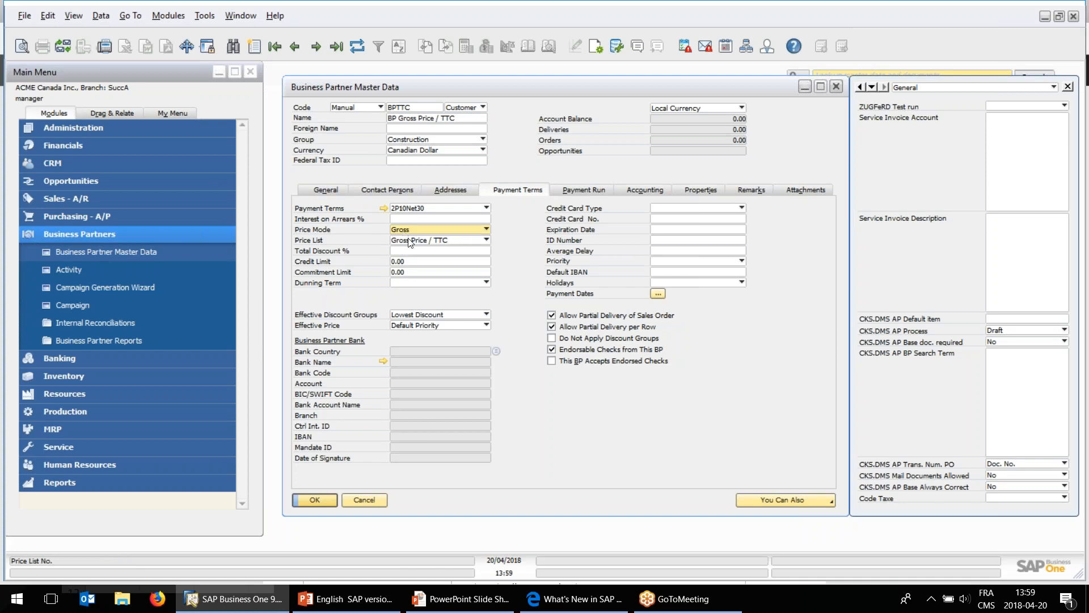
pyautogui.click(411, 241)
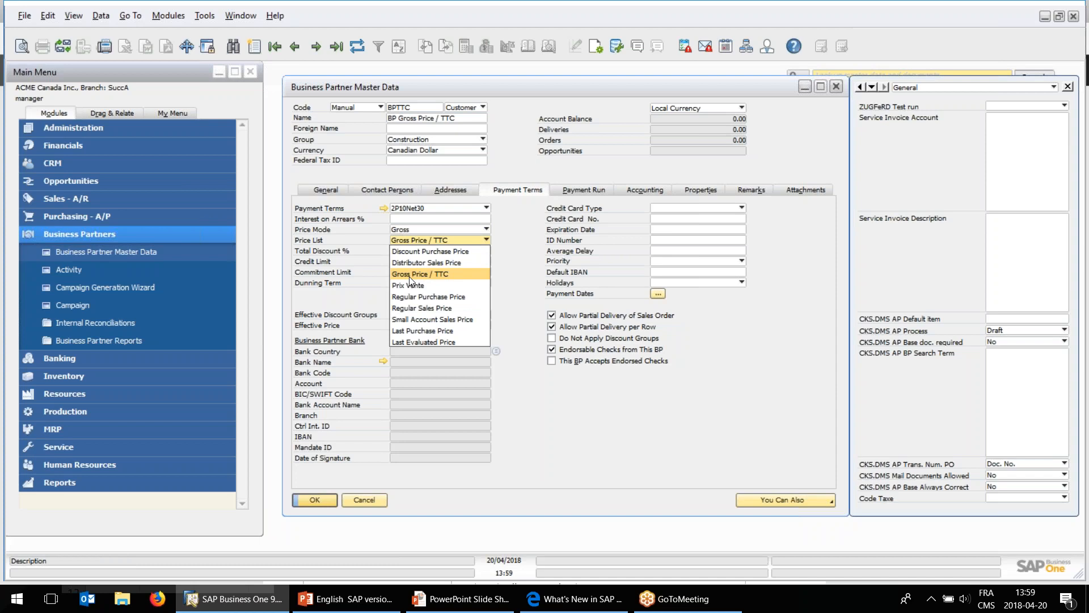
pyautogui.click(373, 494)
pyautogui.click(374, 498)
# Start a sales order for customer BPTTC and view its price mode choices, keeping Gross.
pyautogui.click(103, 202)
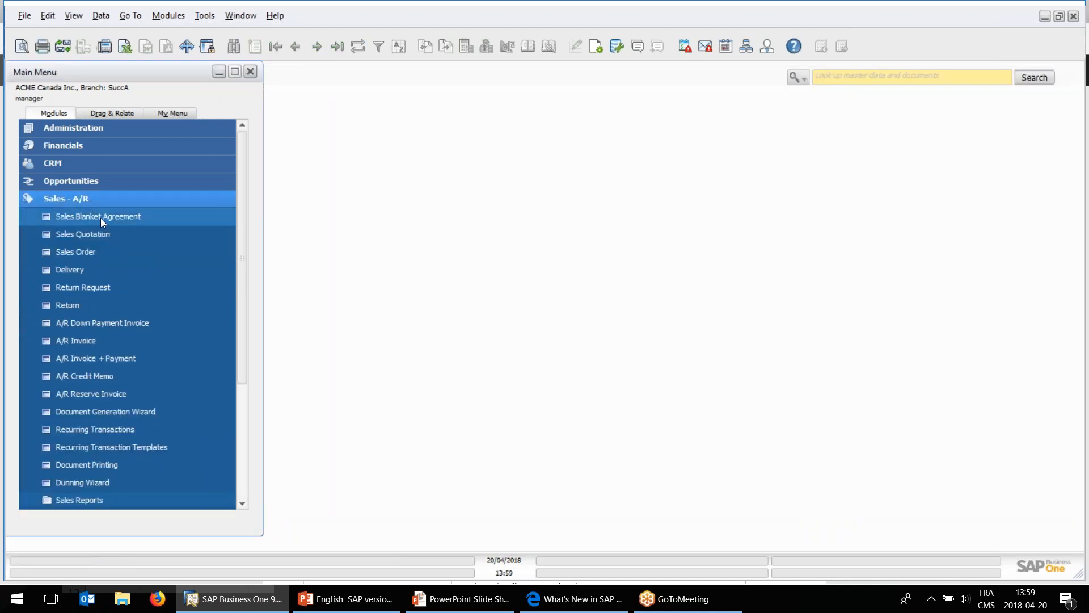
pyautogui.click(114, 251)
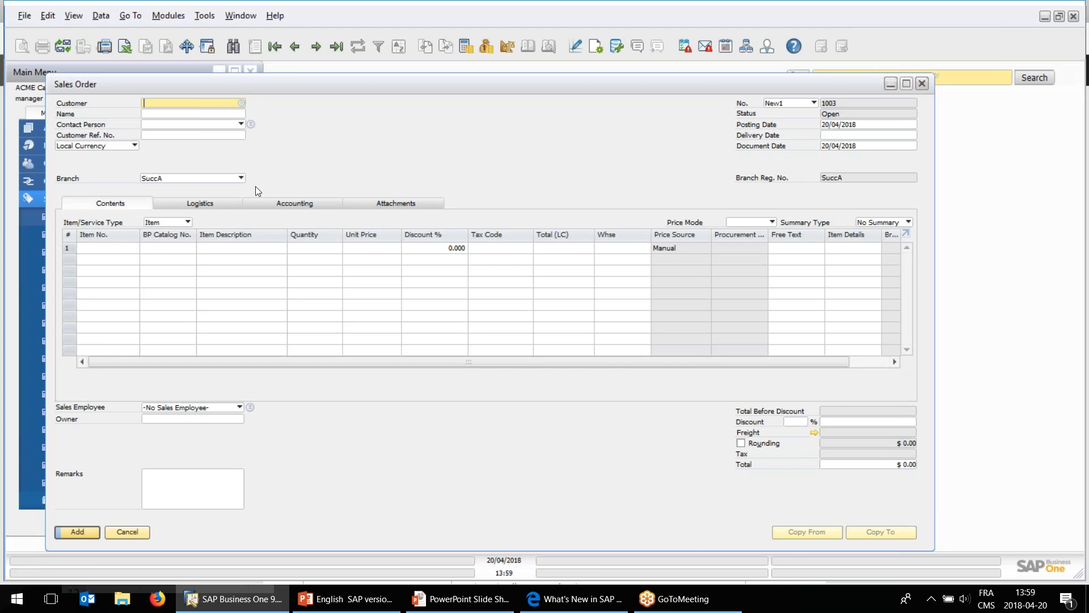
pyautogui.press('Tab')
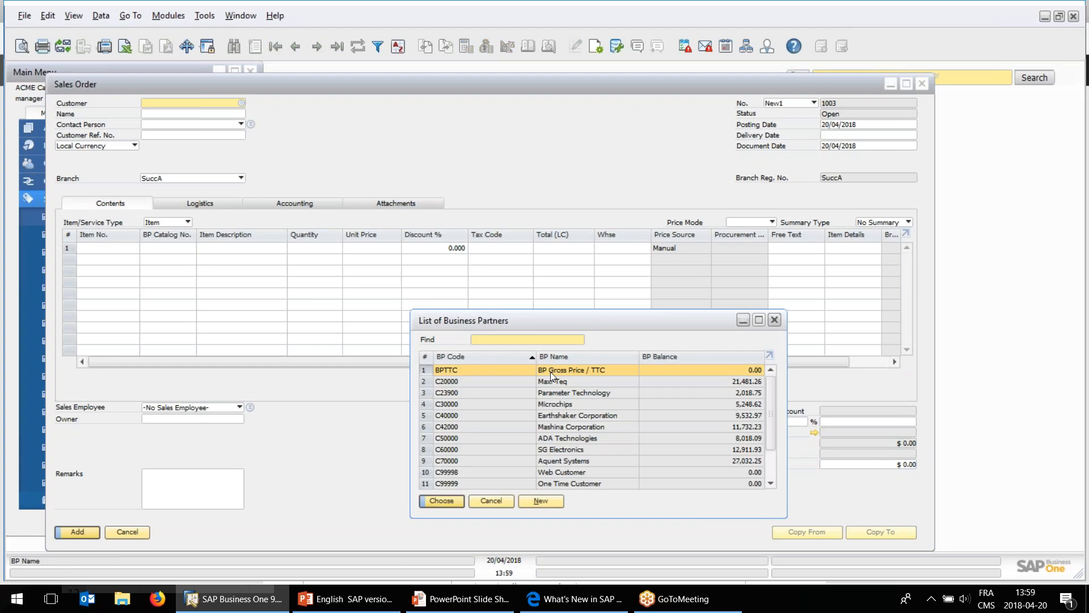
pyautogui.doubleClick(550, 372)
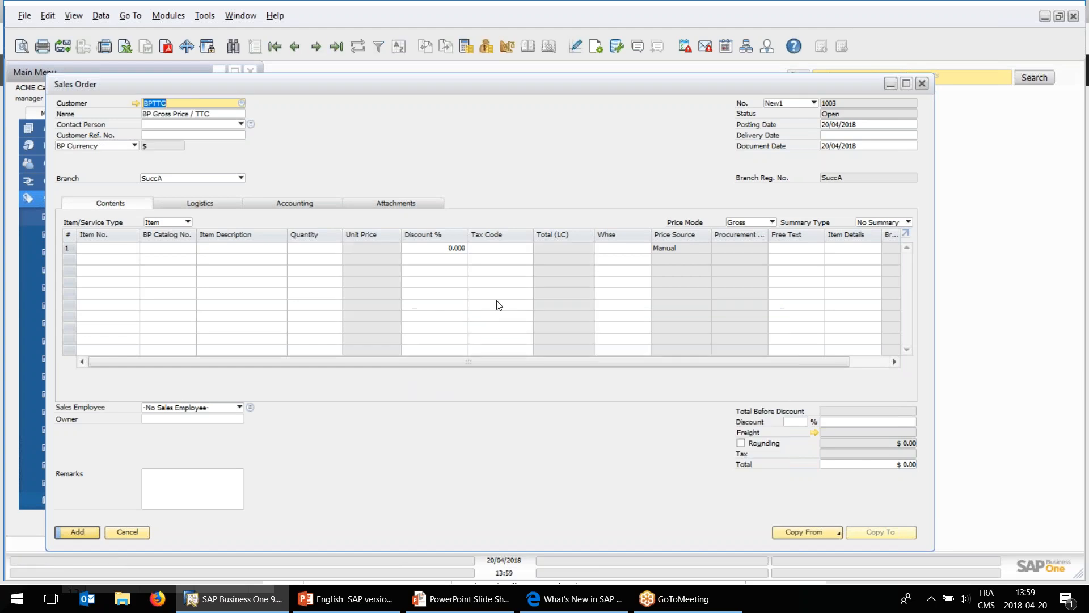
pyautogui.click(742, 224)
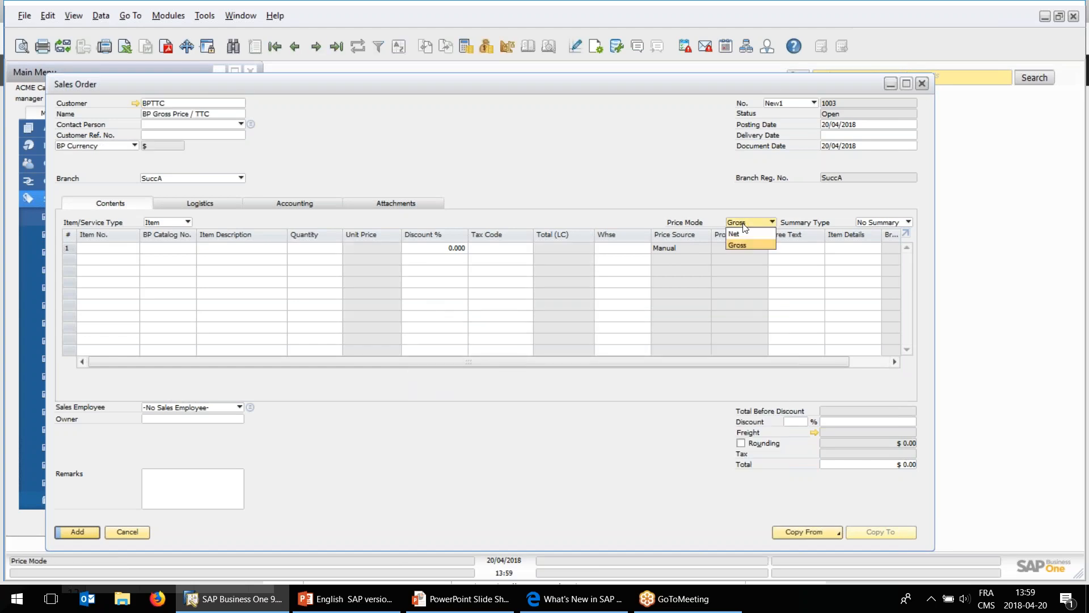
pyautogui.click(745, 227)
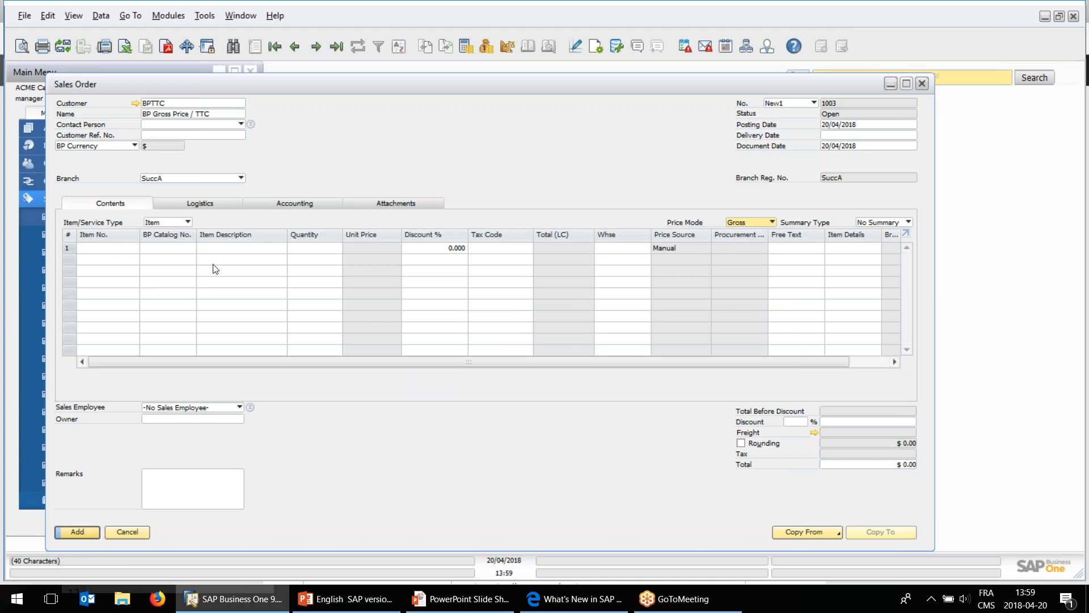
# Add item A00001 to the first line of the sales order.
pyautogui.click(102, 250)
pyautogui.press('Tab')
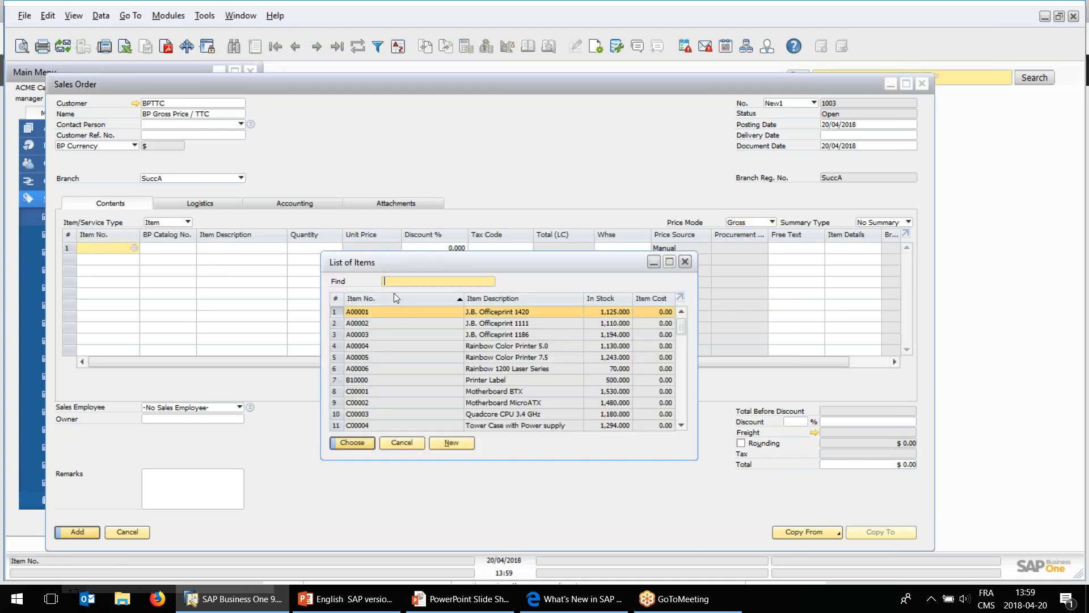
pyautogui.doubleClick(394, 312)
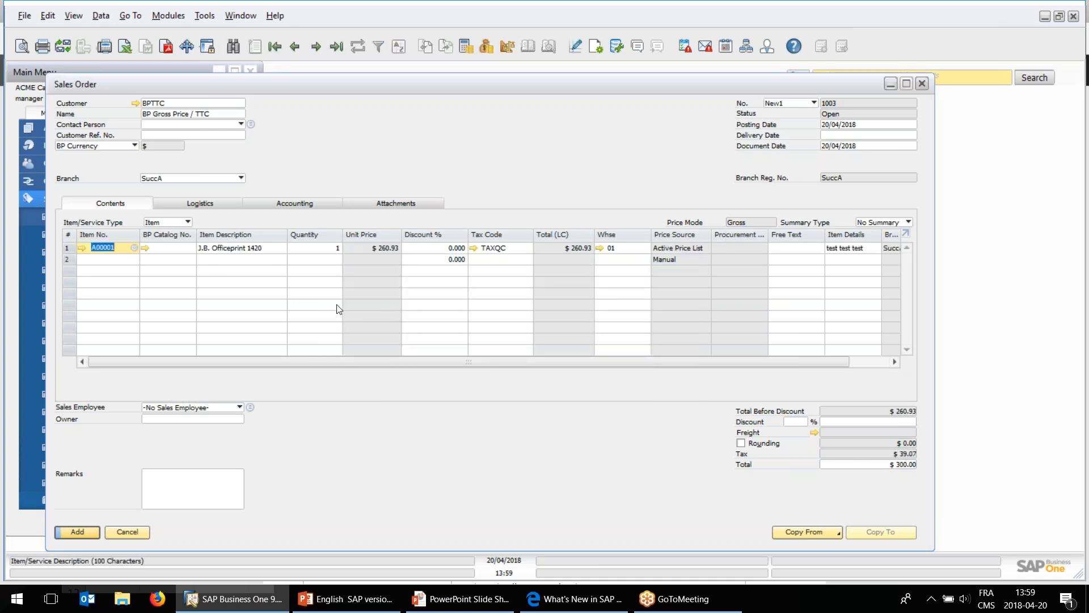
# Examine the sales order's total and the line's gross price, discard the order, and switch to the What's New PDF in Edge.
pyautogui.click(886, 465)
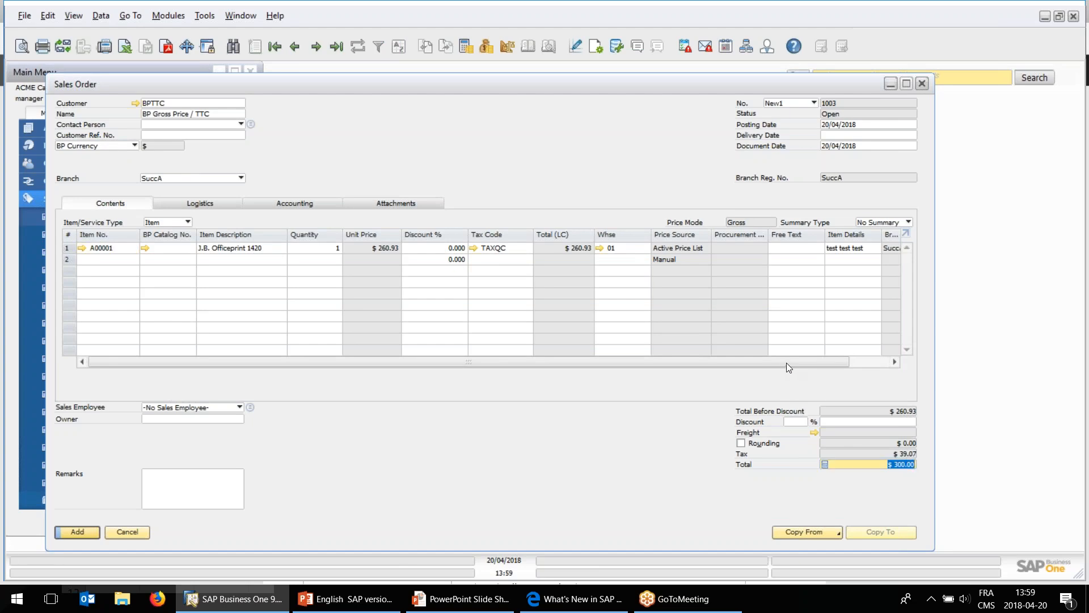
pyautogui.moveTo(787, 362); pyautogui.dragTo(868, 365)
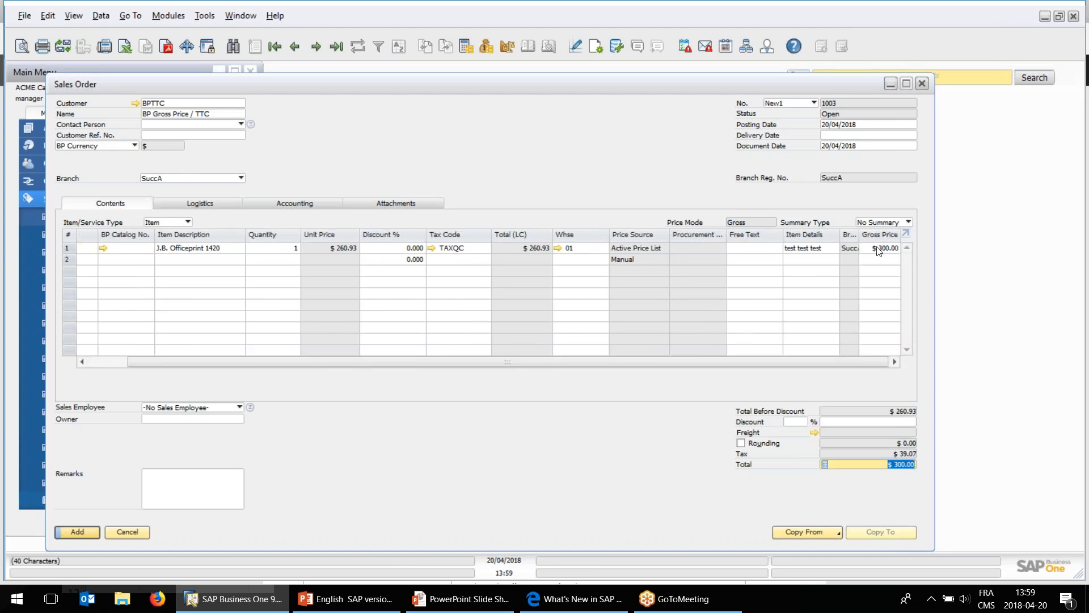
pyautogui.click(879, 249)
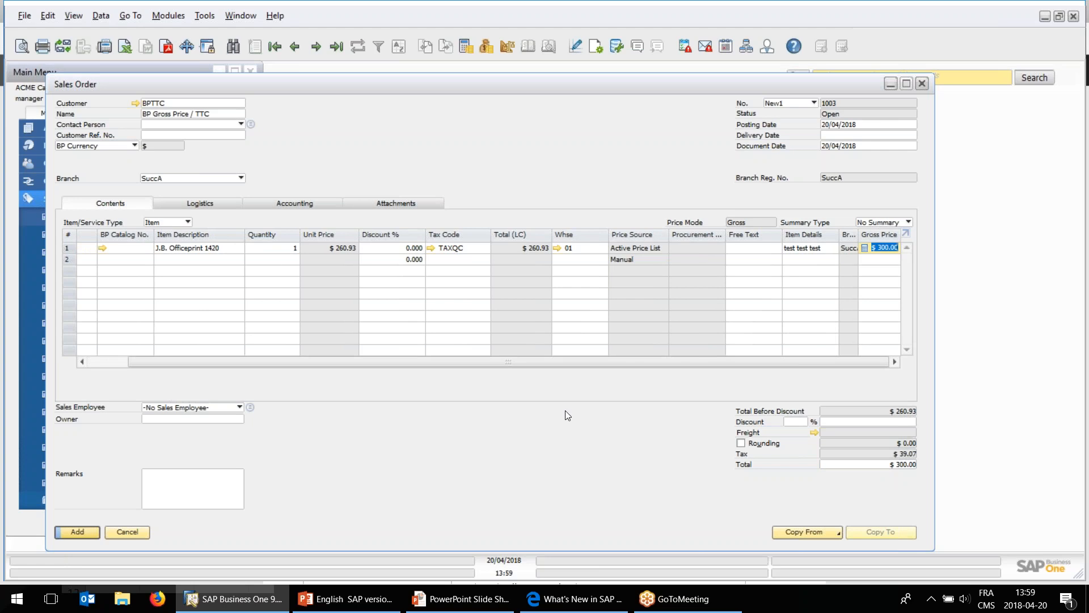
pyautogui.moveTo(523, 363); pyautogui.dragTo(431, 359)
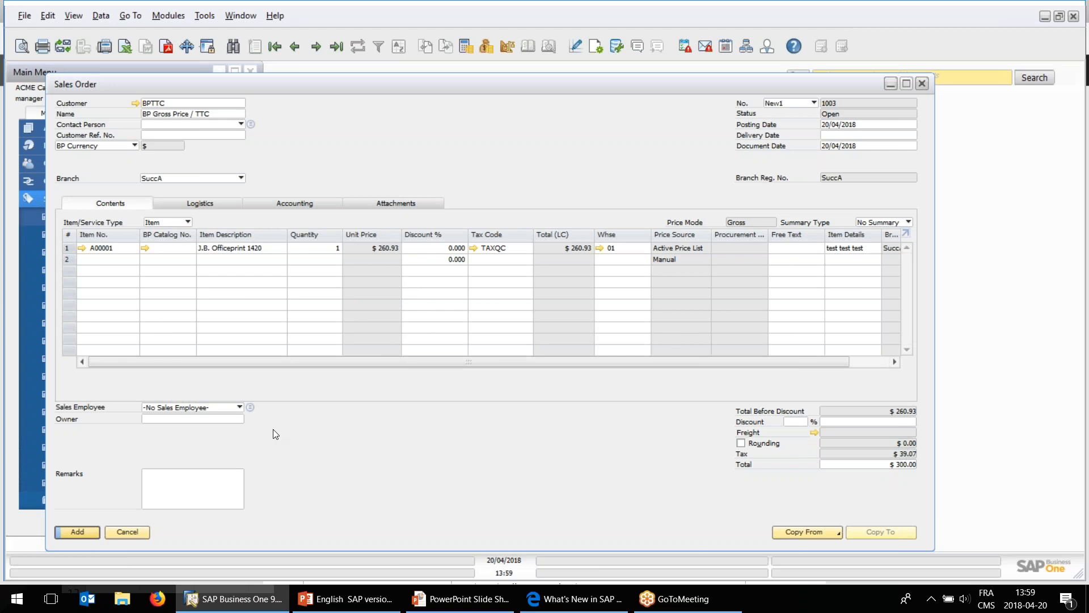
pyautogui.click(134, 530)
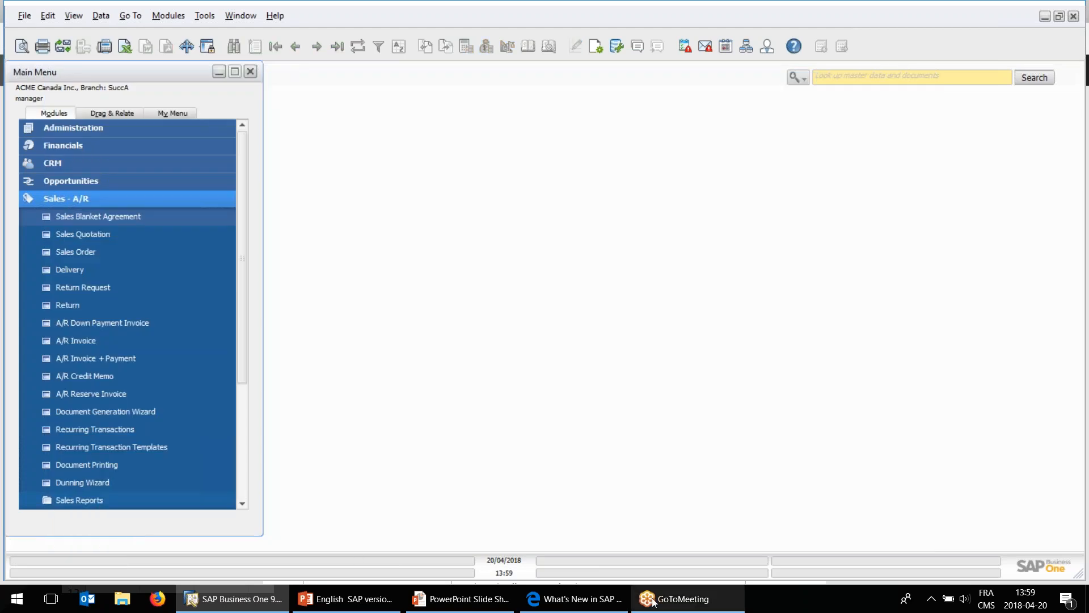
pyautogui.click(530, 600)
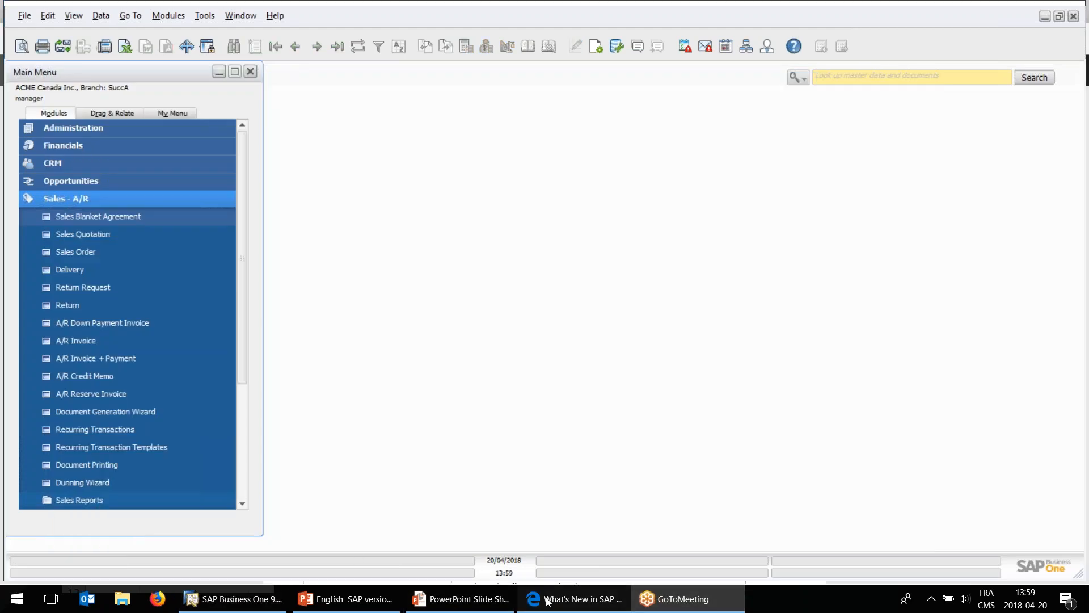
# Read the Price List and Support EFM Bank Files Without Add-On entries on page 8 of the What's New PDF.
pyautogui.scroll(-3, 483, 470)
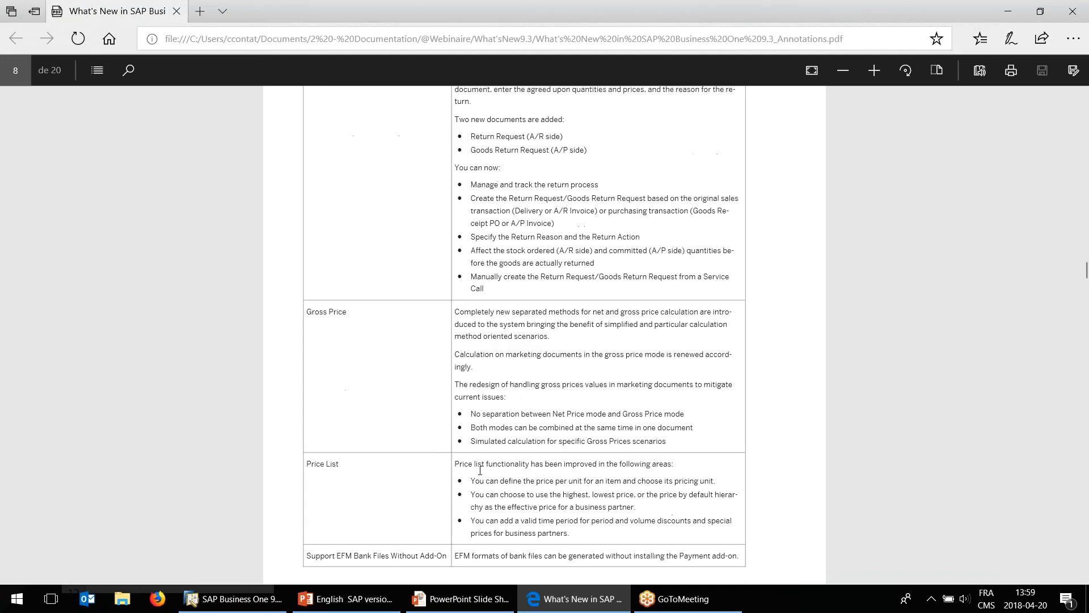
pyautogui.scroll(-2, 477, 470)
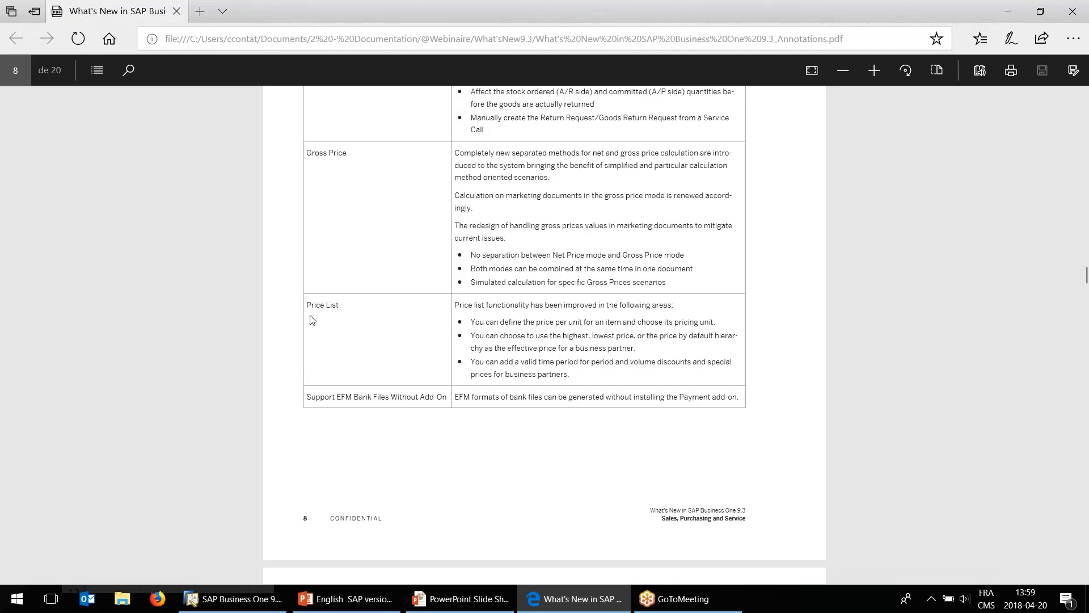
pyautogui.moveTo(311, 320); pyautogui.dragTo(338, 305)
pyautogui.click(329, 377)
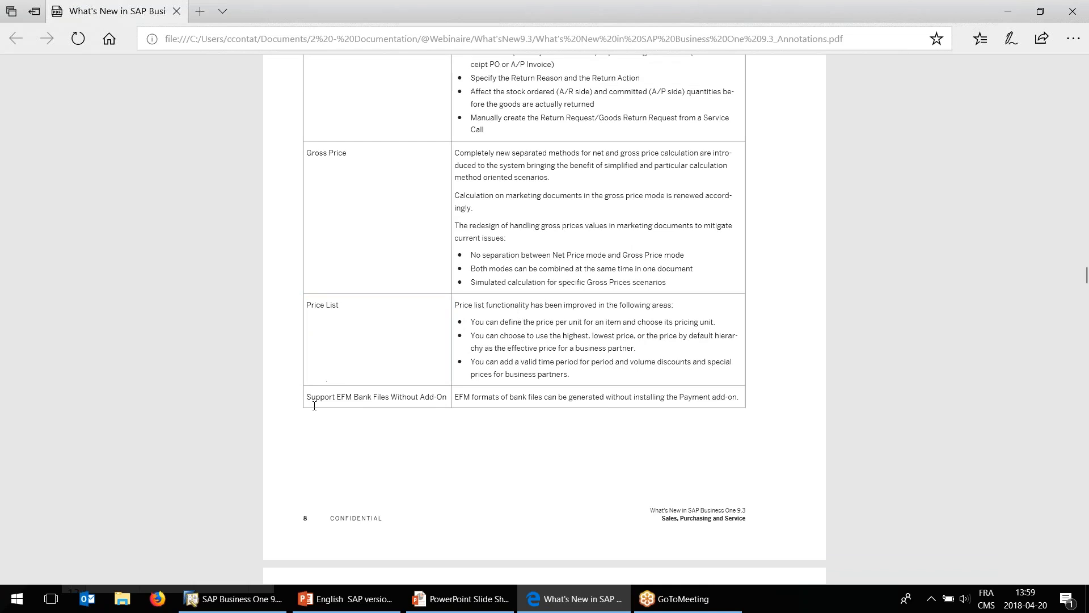
pyautogui.moveTo(307, 397); pyautogui.dragTo(318, 397)
pyautogui.moveTo(351, 396); pyautogui.dragTo(316, 398)
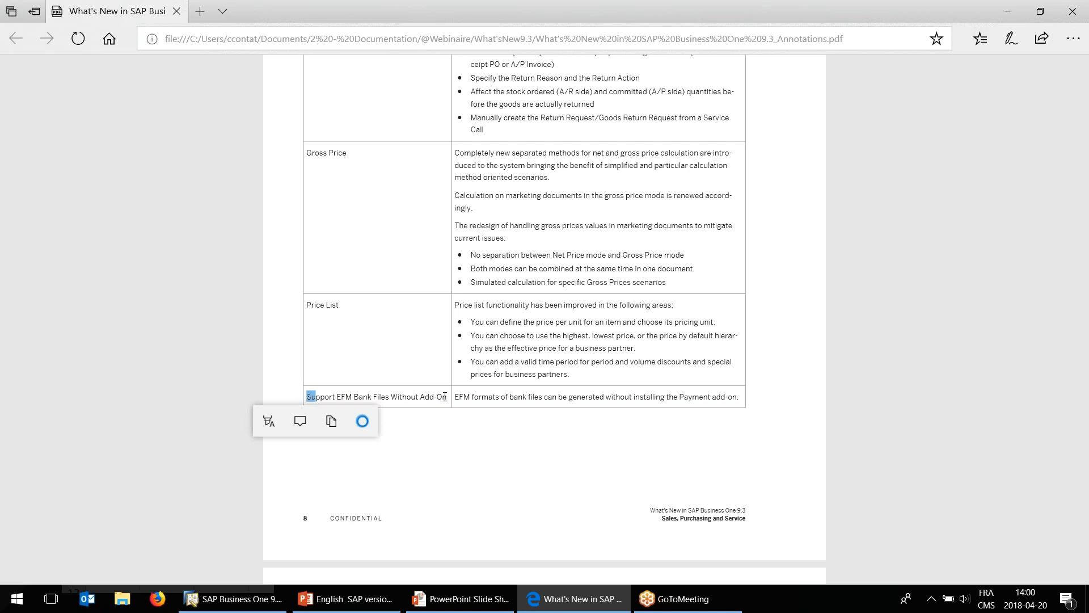
pyautogui.click(444, 397)
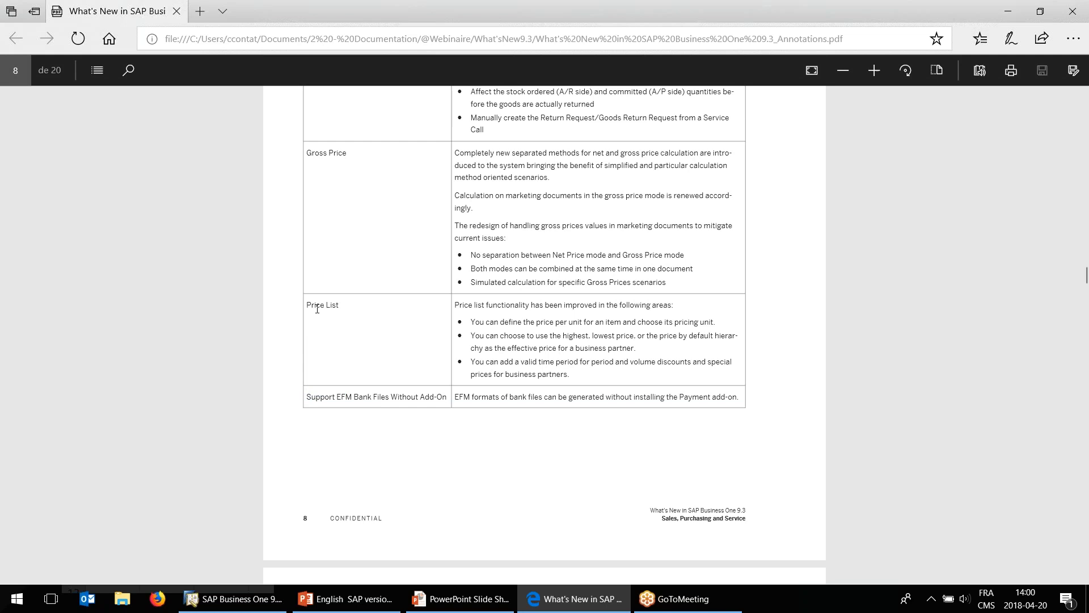
# Switch to SAP Business One and open the payment terms of customer Maxi-Teq in the business partner master data.
pyautogui.click(257, 603)
pyautogui.click(85, 198)
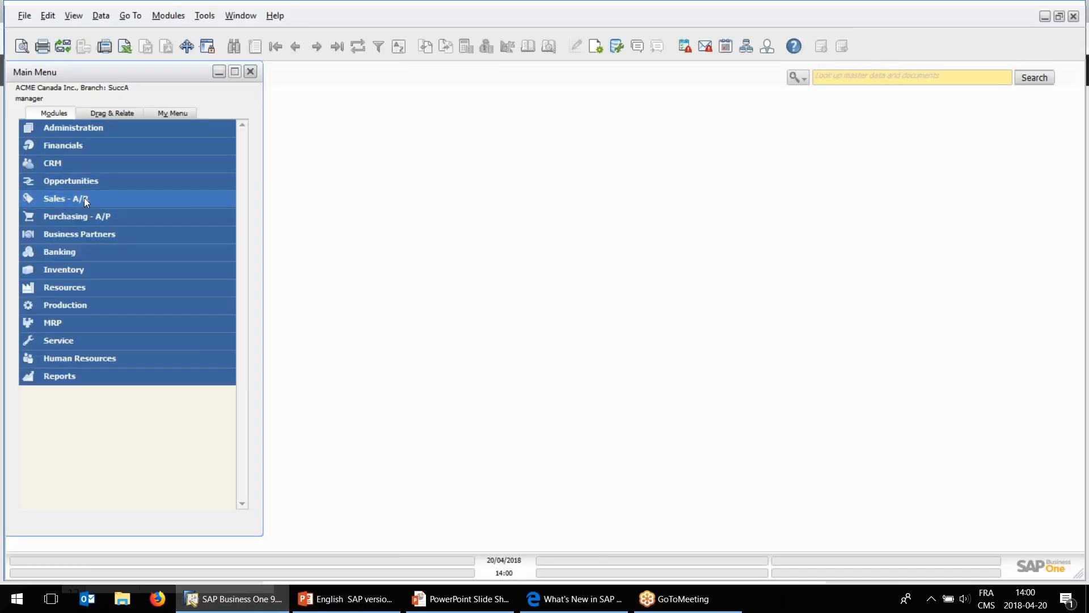
pyautogui.click(86, 232)
pyautogui.click(88, 250)
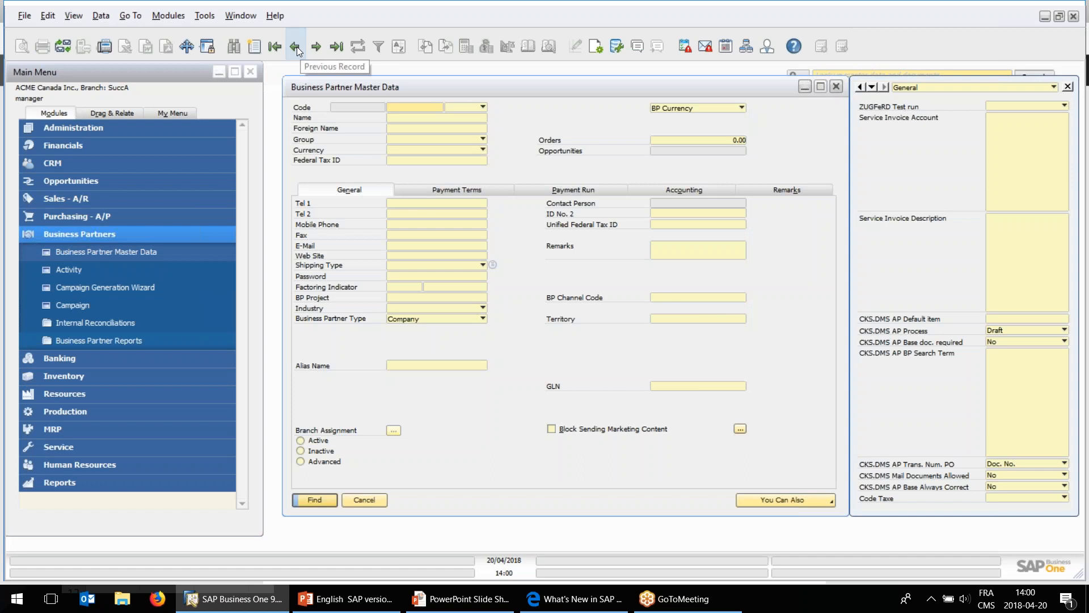
pyautogui.click(294, 48)
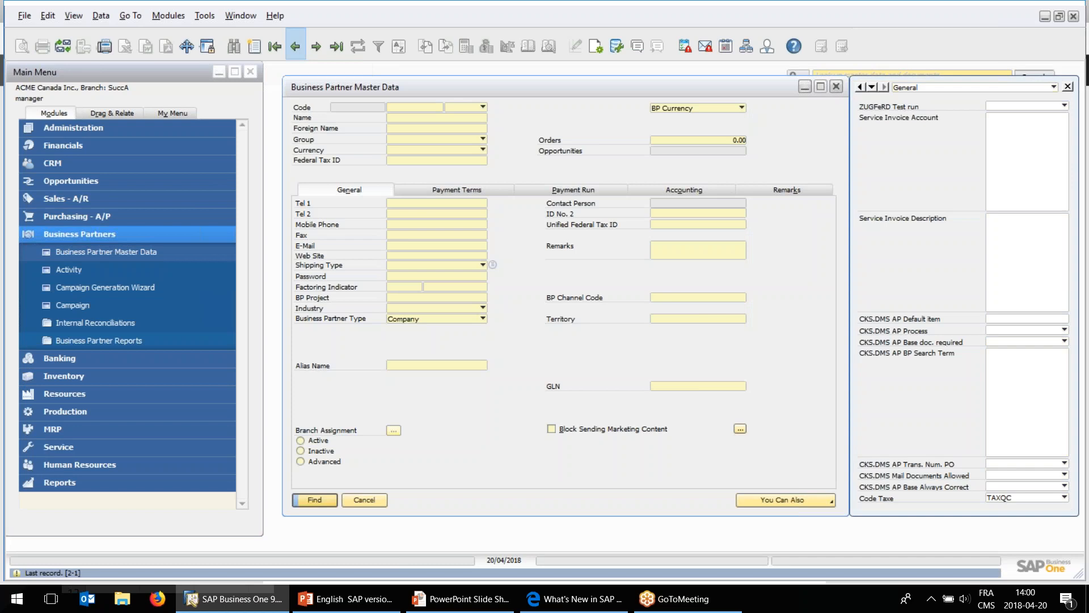
pyautogui.click(281, 48)
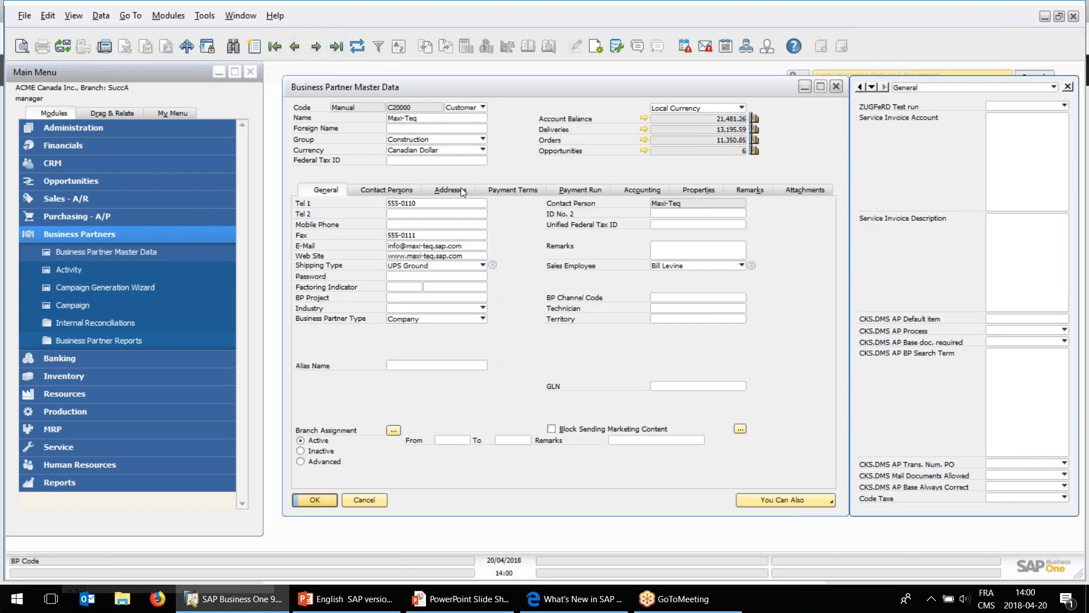
pyautogui.click(492, 191)
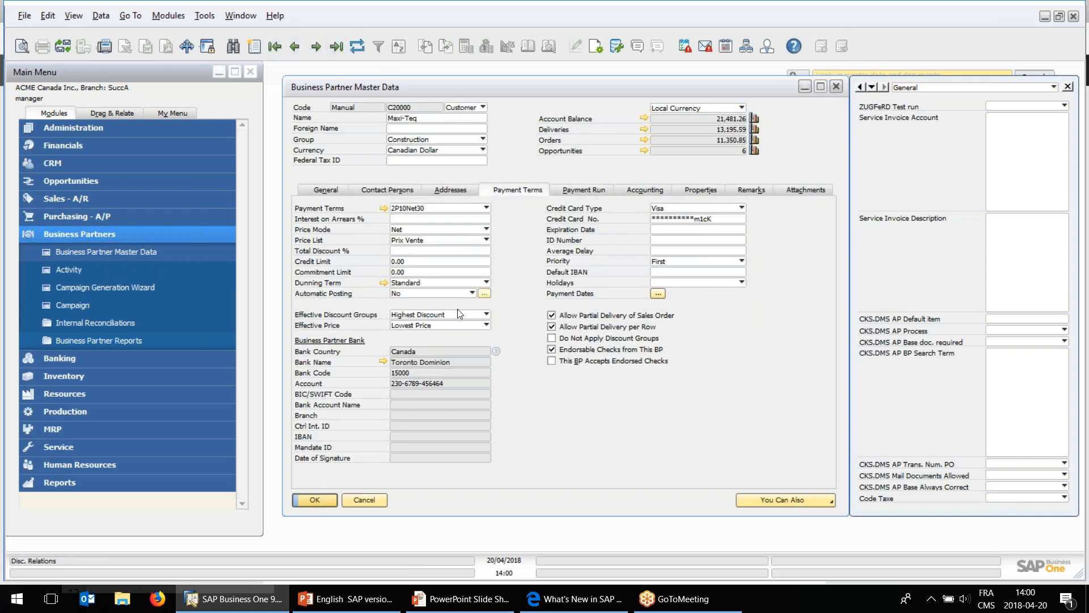
# Examine the Effective Price choices for Maxi-Teq, keeping Lowest Price, and close the record without changes.
pyautogui.click(412, 326)
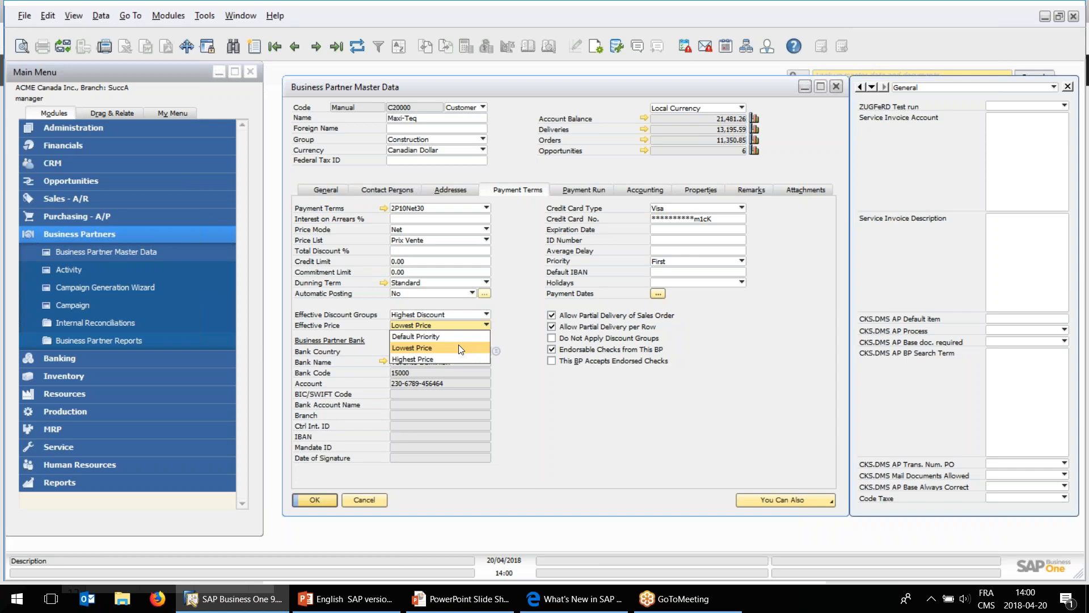
pyautogui.click(457, 345)
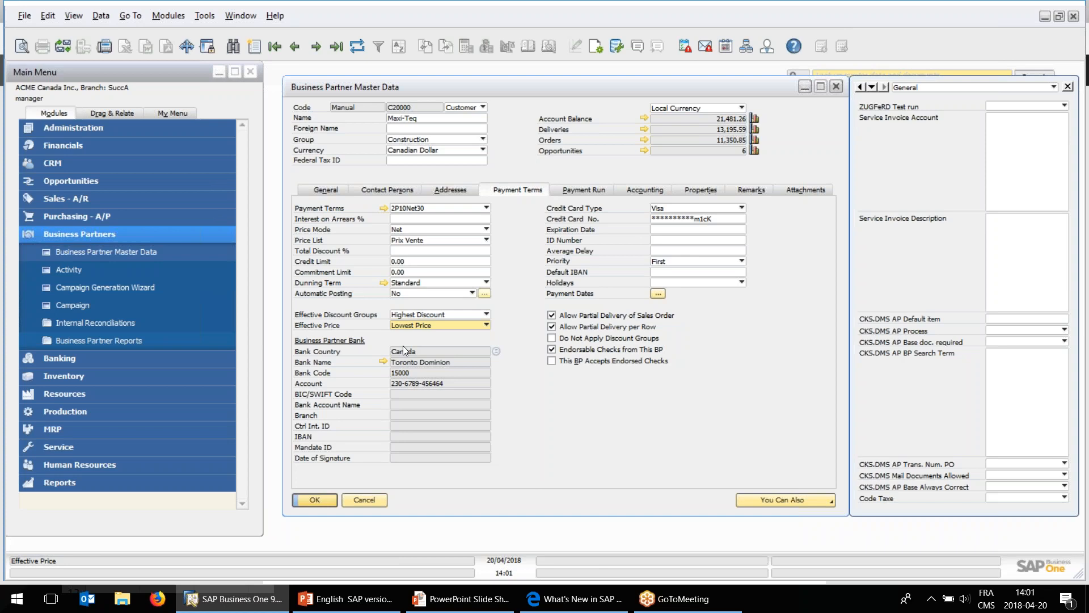
pyautogui.click(452, 327)
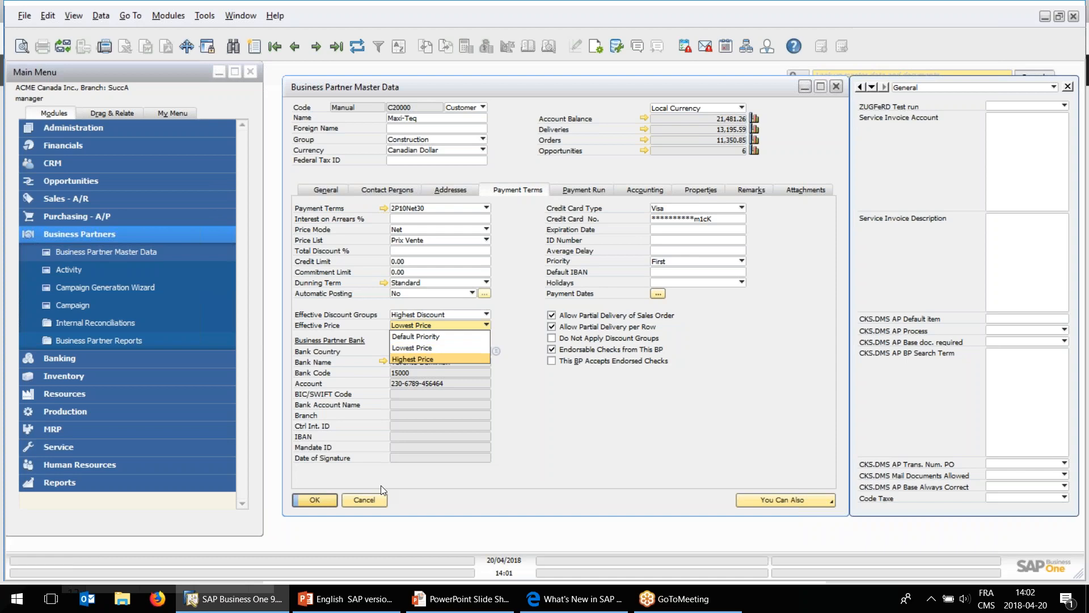
pyautogui.click(367, 500)
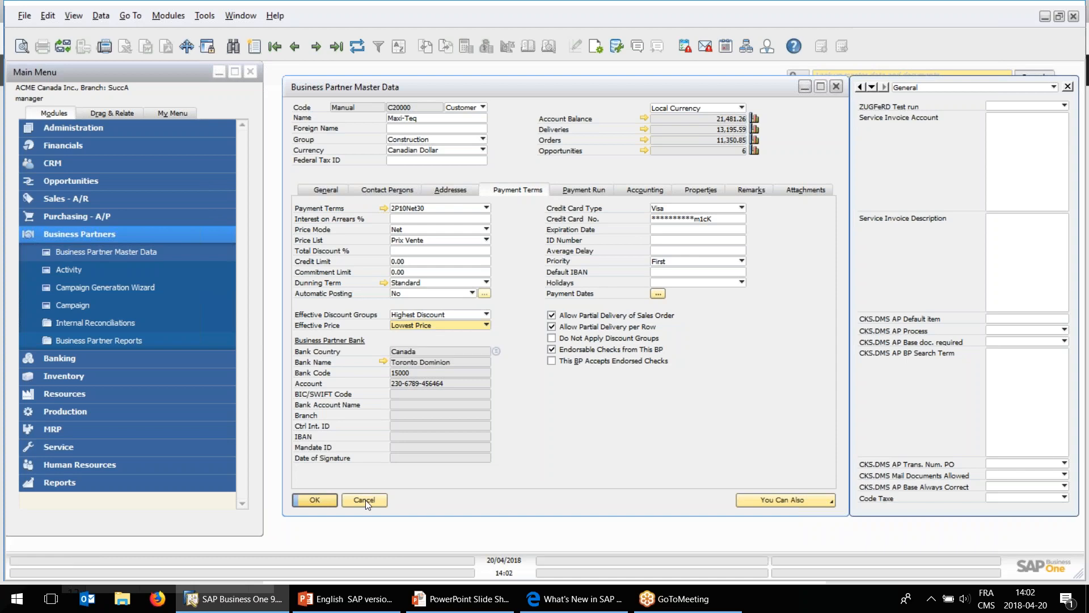
pyautogui.click(368, 499)
# Switch to the What's New PDF in Edge and review the sales, purchasing and service features on page 8.
pyautogui.click(573, 598)
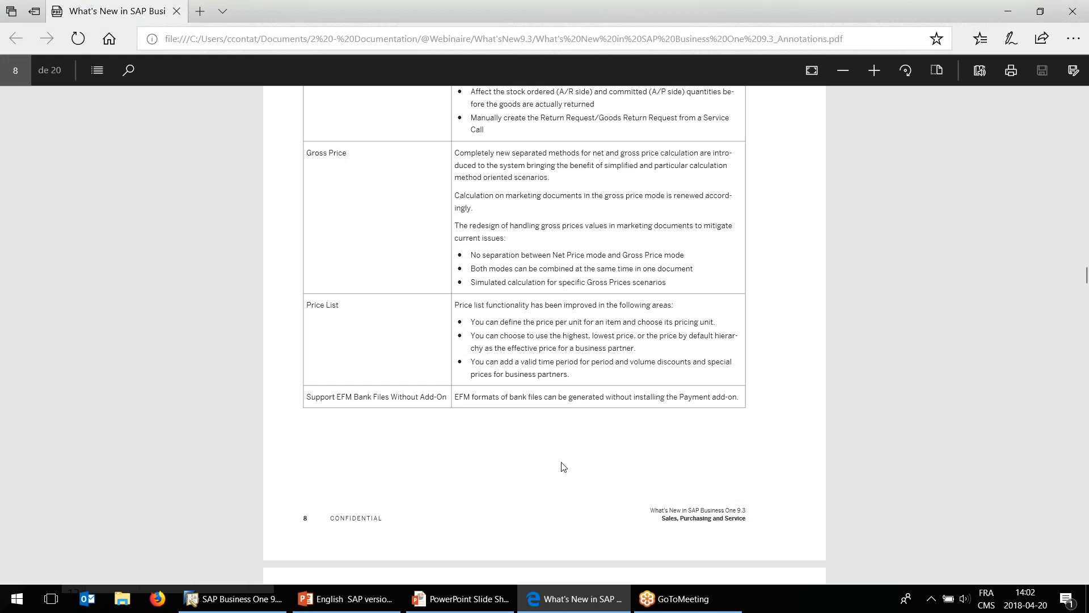
pyautogui.scroll(-3, 556, 460)
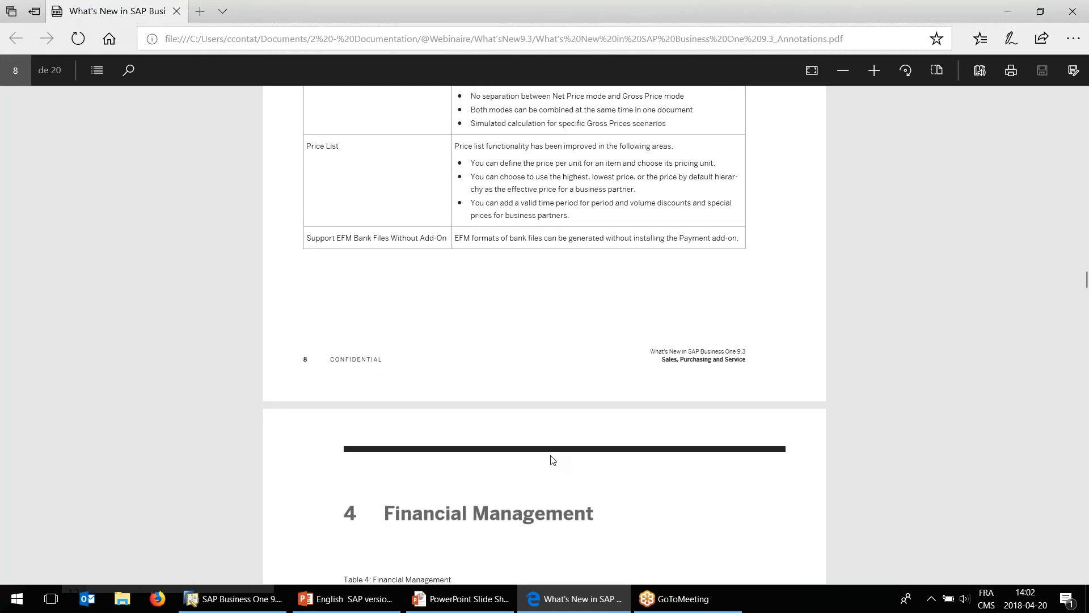
pyautogui.scroll(3, 552, 460)
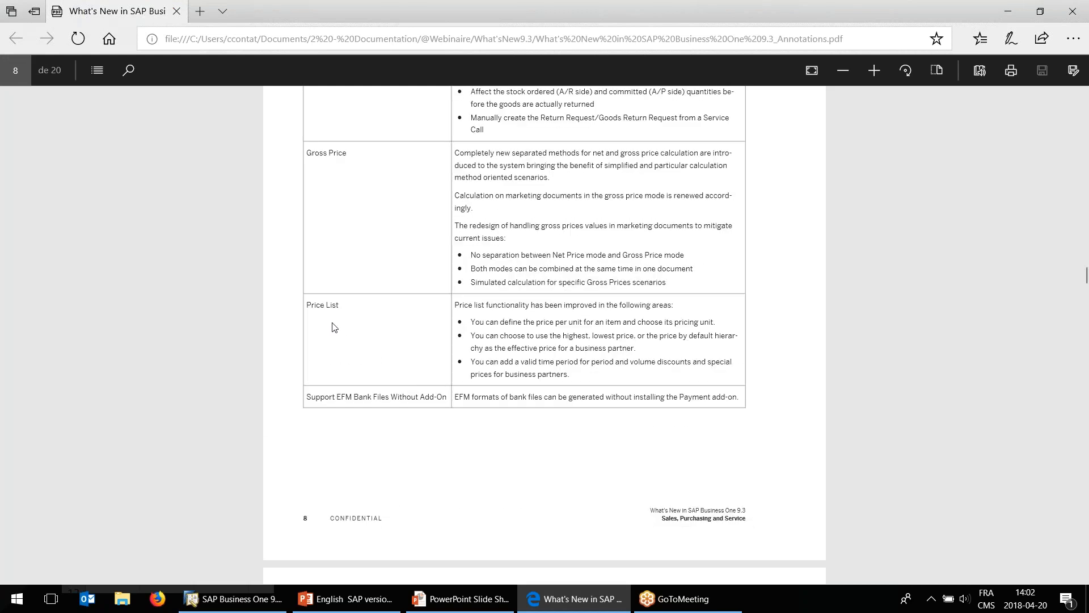
pyautogui.scroll(9, 443, 360)
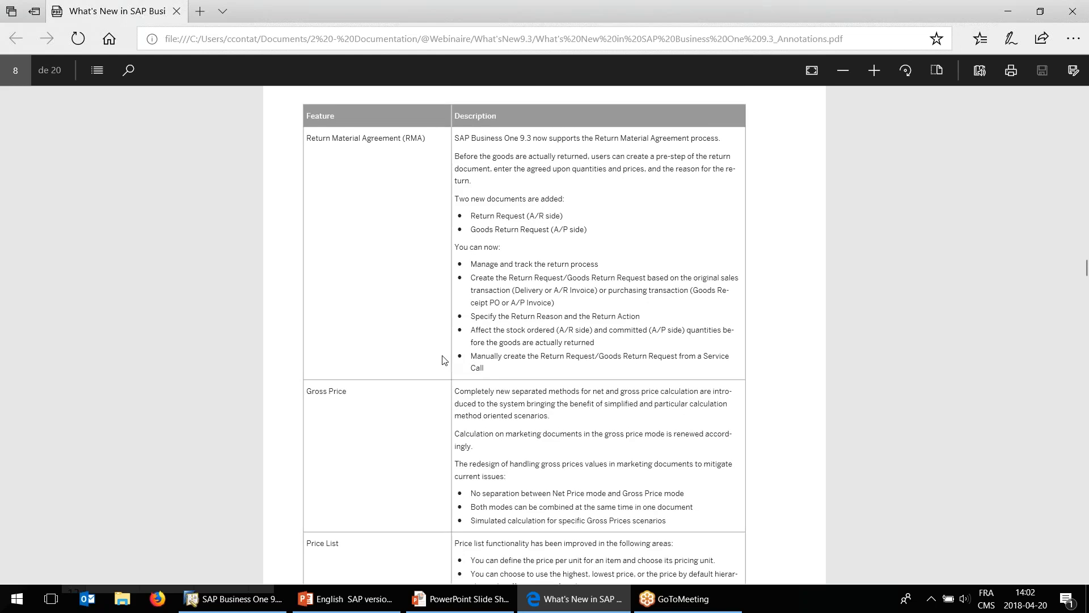
pyautogui.scroll(-6, 443, 359)
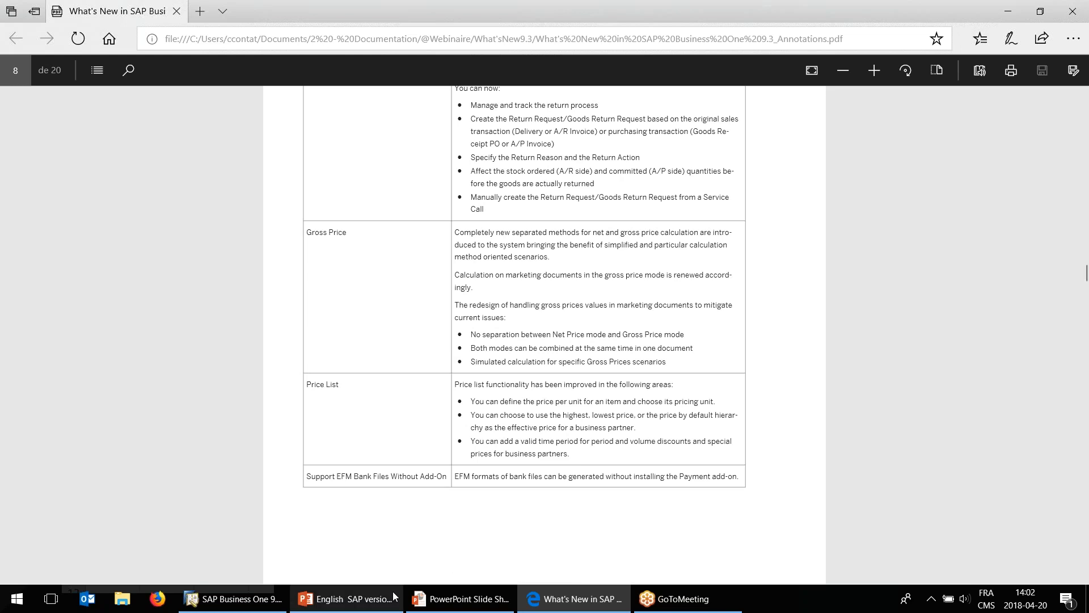
# Switch to the PowerPoint slide show and advance to the Thank You slide.
pyautogui.moveTo(408, 603)
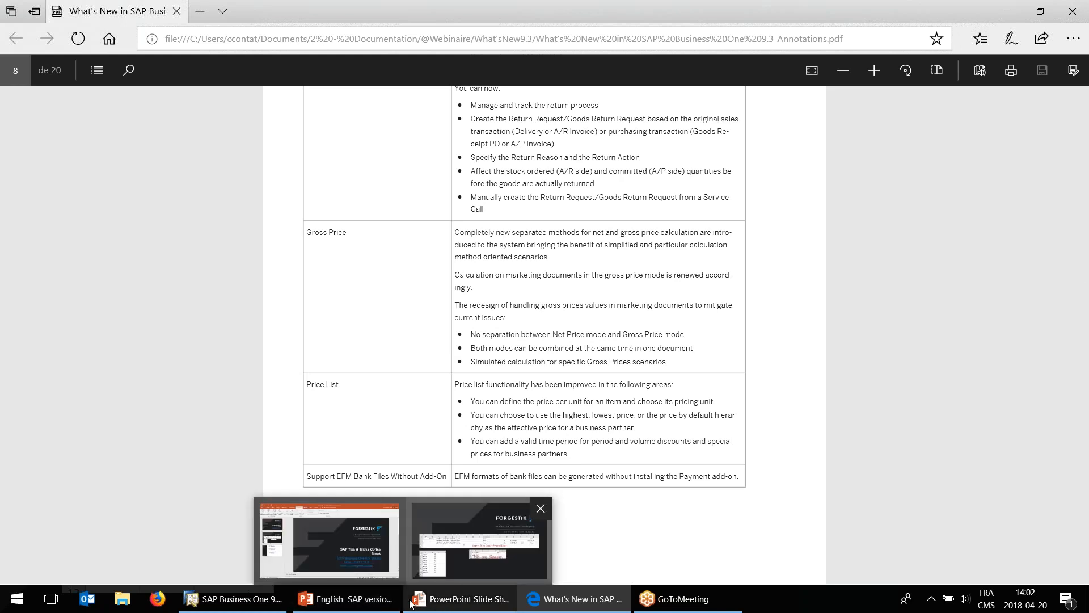
pyautogui.click(450, 603)
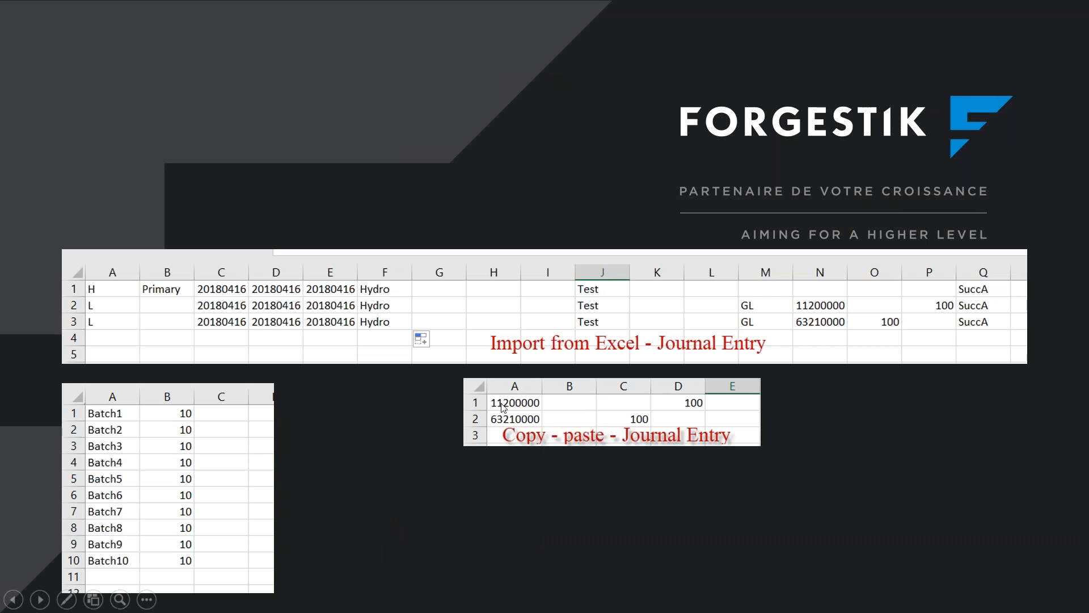
pyautogui.click(490, 441)
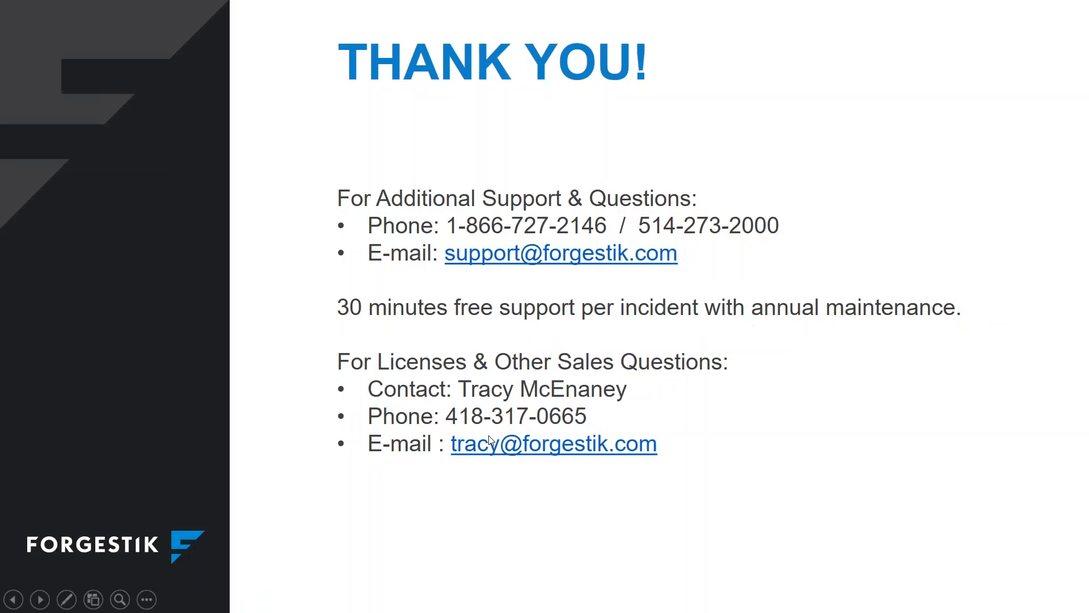
# Switch back to the What's New PDF, view its Content page, and return to the PowerPoint slide show.
pyautogui.hotkey('alt', 'Tab')
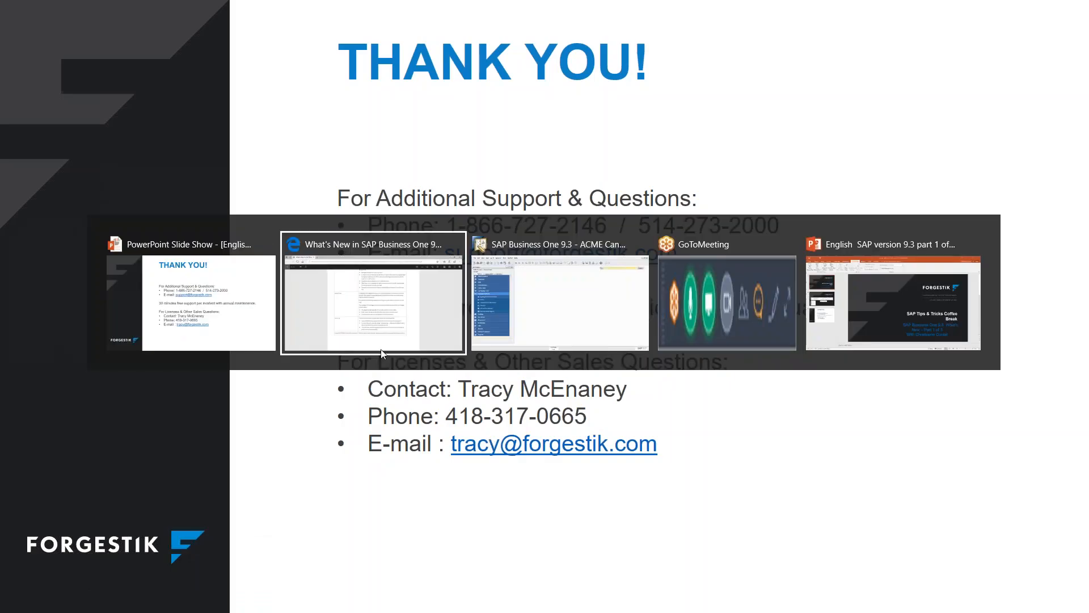
pyautogui.click(397, 309)
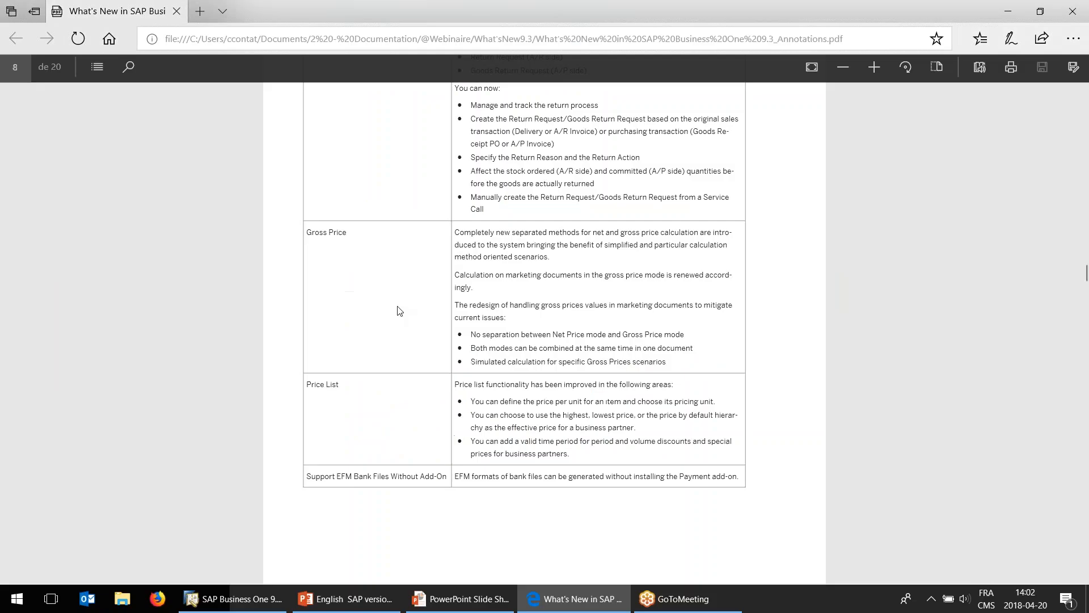
pyautogui.moveTo(1080, 274); pyautogui.dragTo(1074, 124)
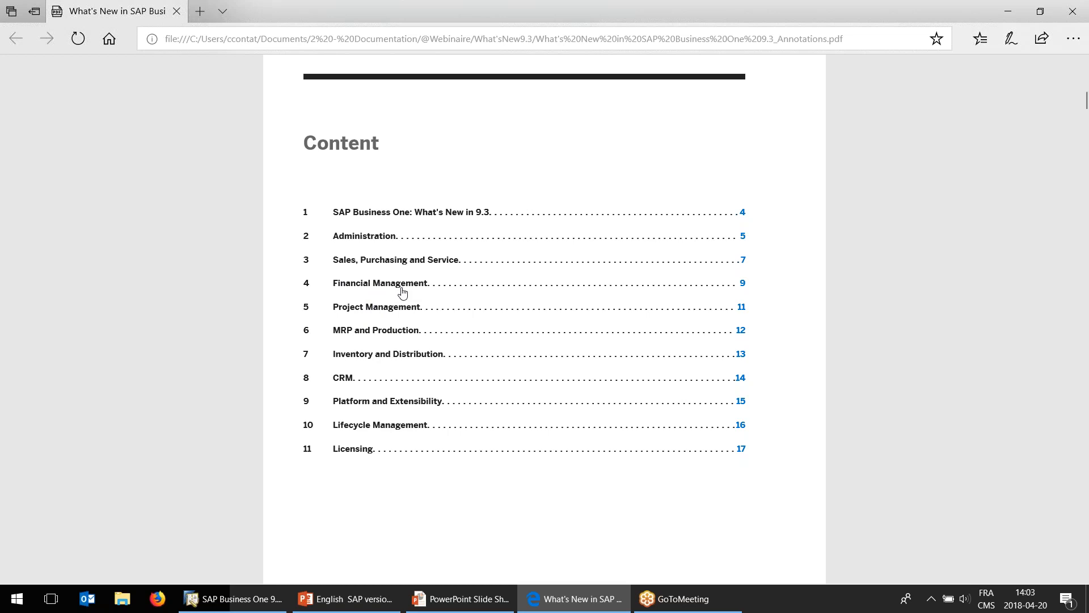
pyautogui.click(446, 599)
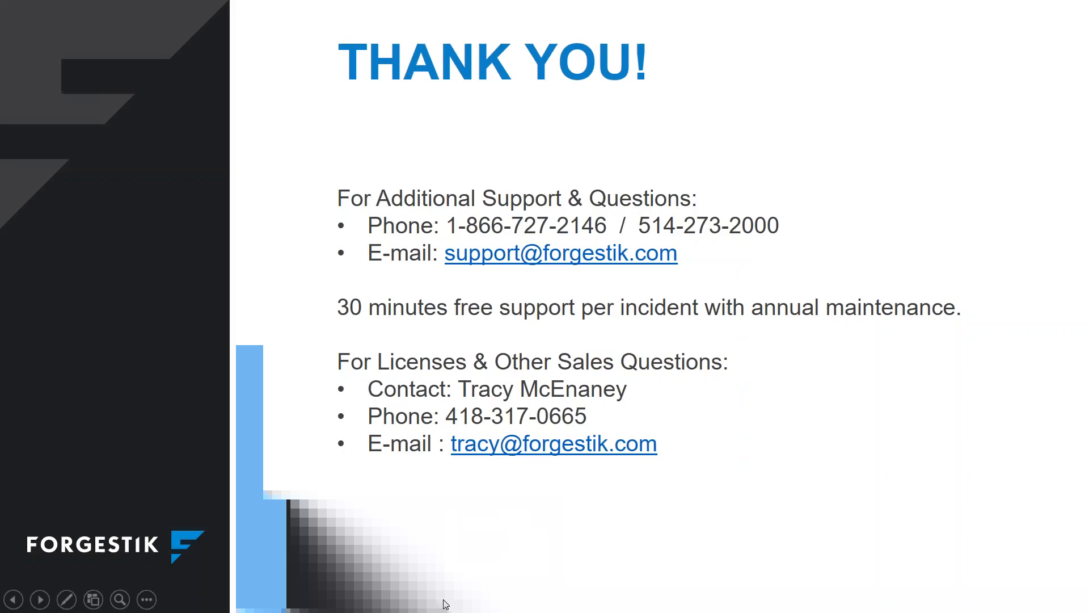